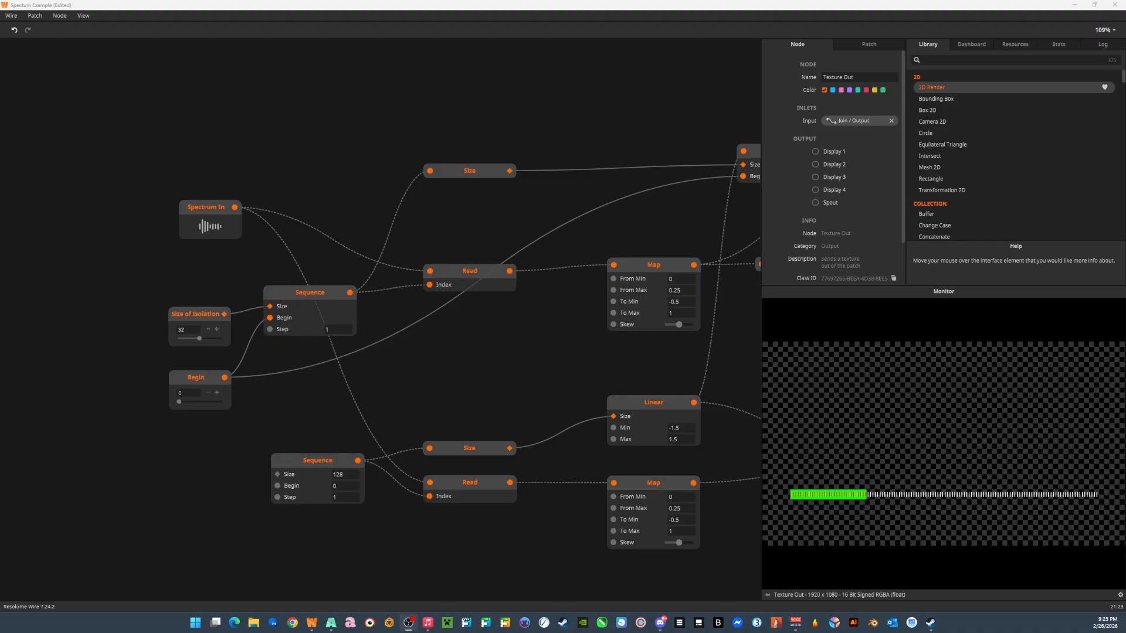
Move the Size of Isolation node slightly up, beside the upper Sequence node it feeds.
click(212, 211)
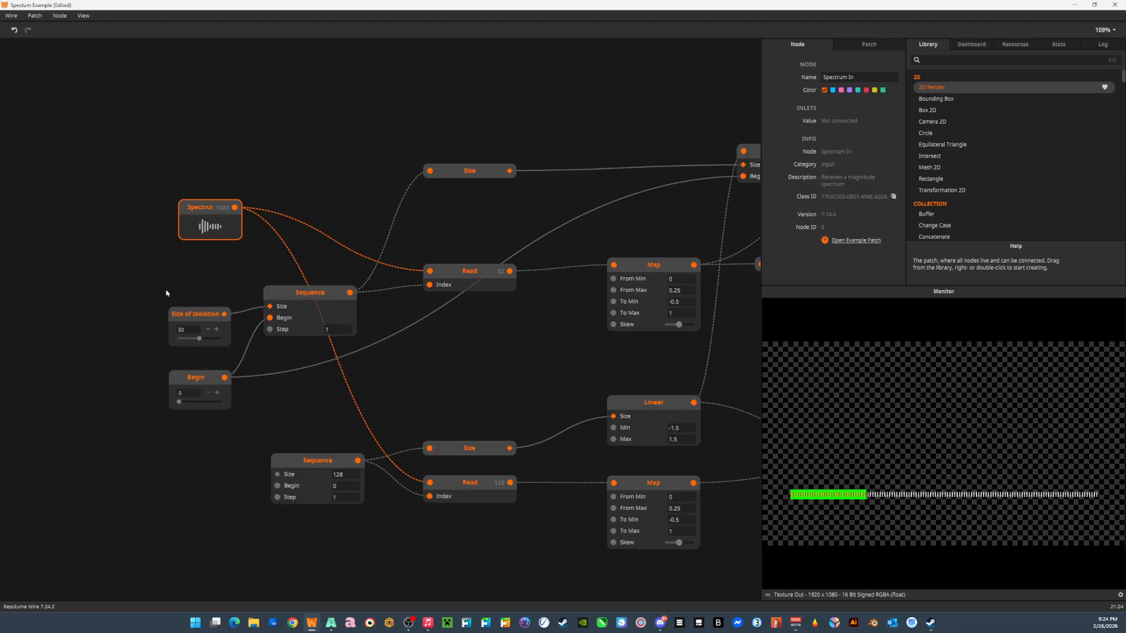
click(283, 294)
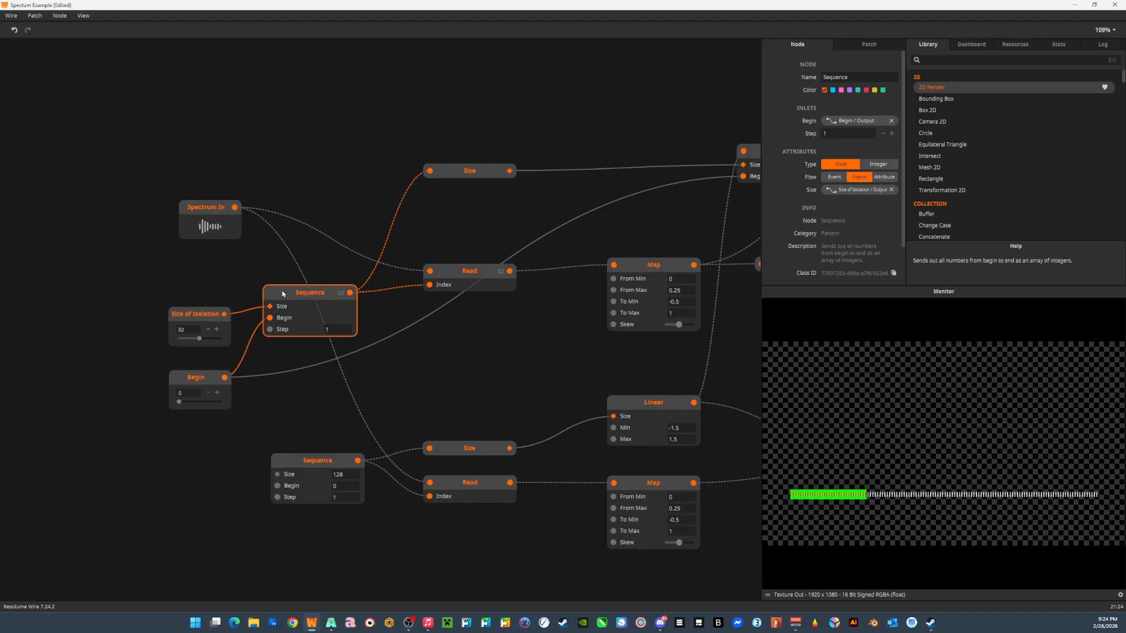
drag(198, 319, 199, 309)
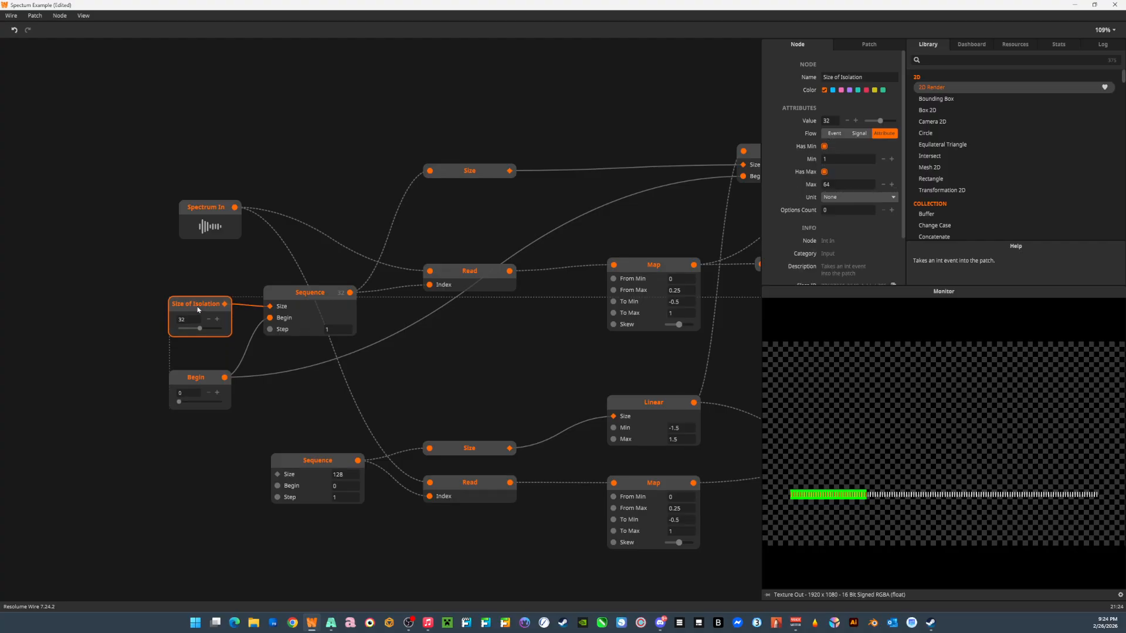
click(213, 228)
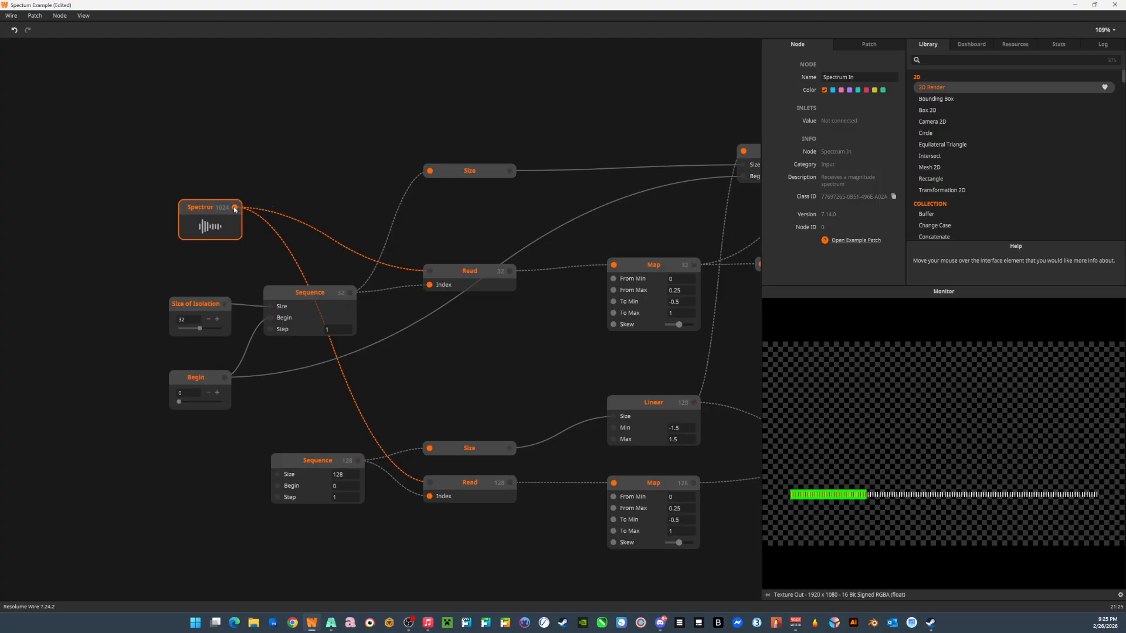
drag(235, 207, 234, 174)
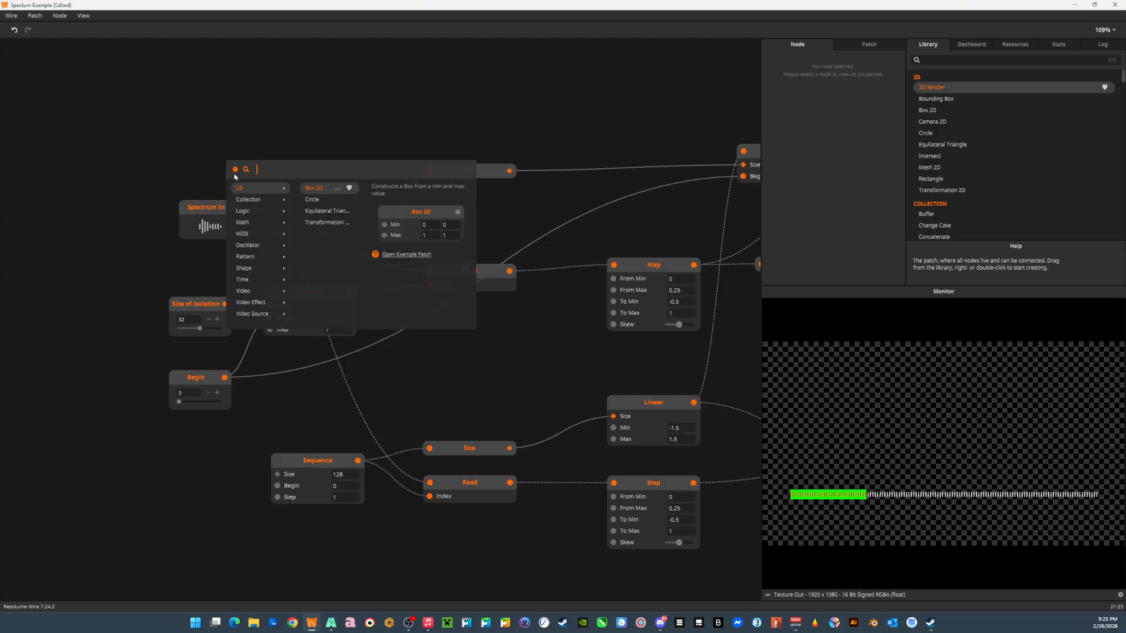
click(177, 156)
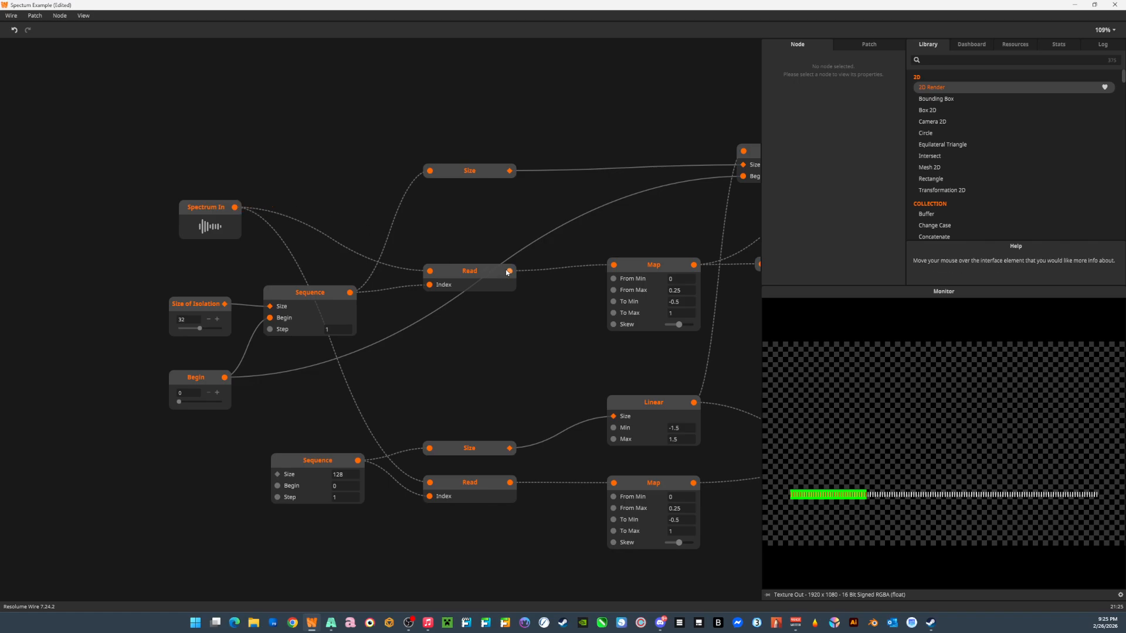
Examine the full list of values output by the upper Sequence node.
mouse_move(509, 271)
mouse_move(351, 293)
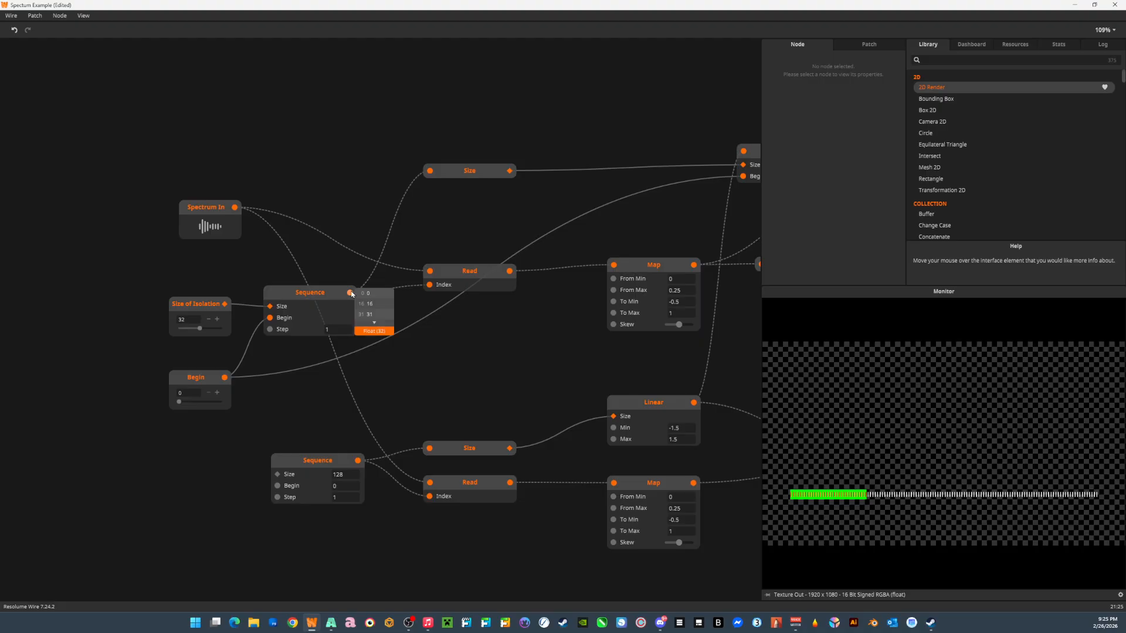
click(375, 323)
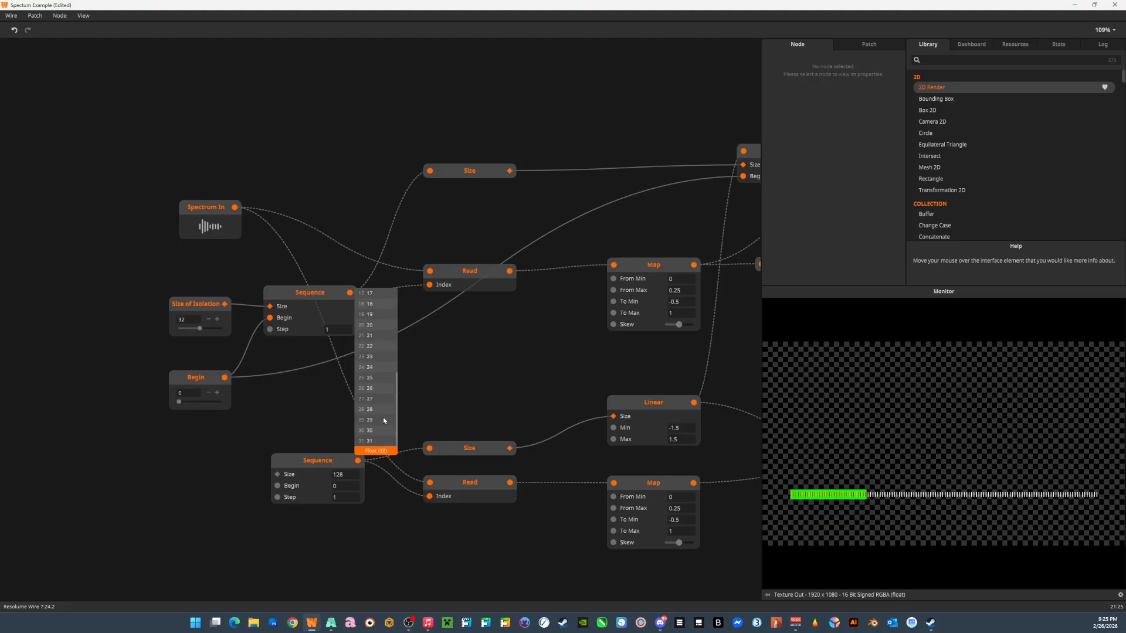
scroll(383, 422, down, 5)
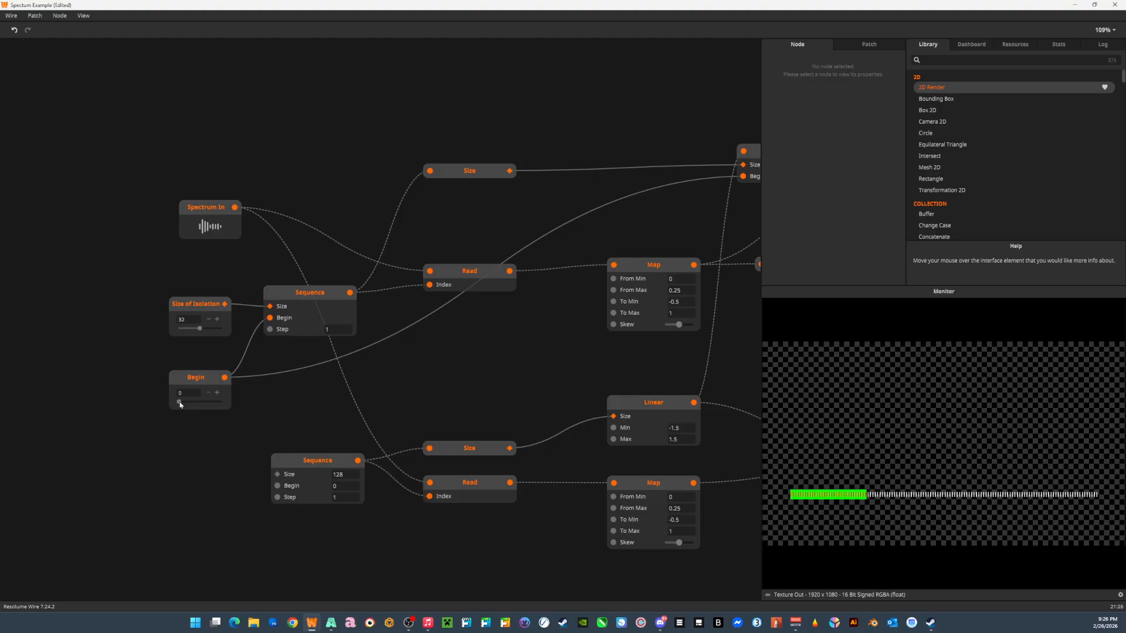
Test Begin at 36 and Size of Isolation at 55, and reset them to 0 and 32.
drag(180, 405, 192, 408)
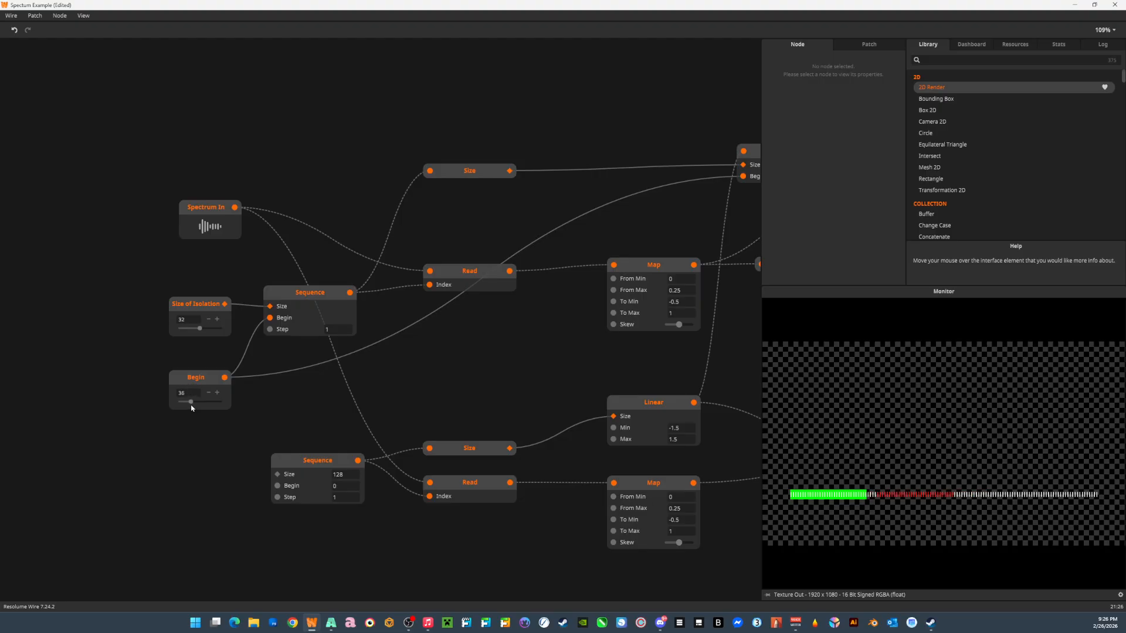
drag(200, 329, 216, 331)
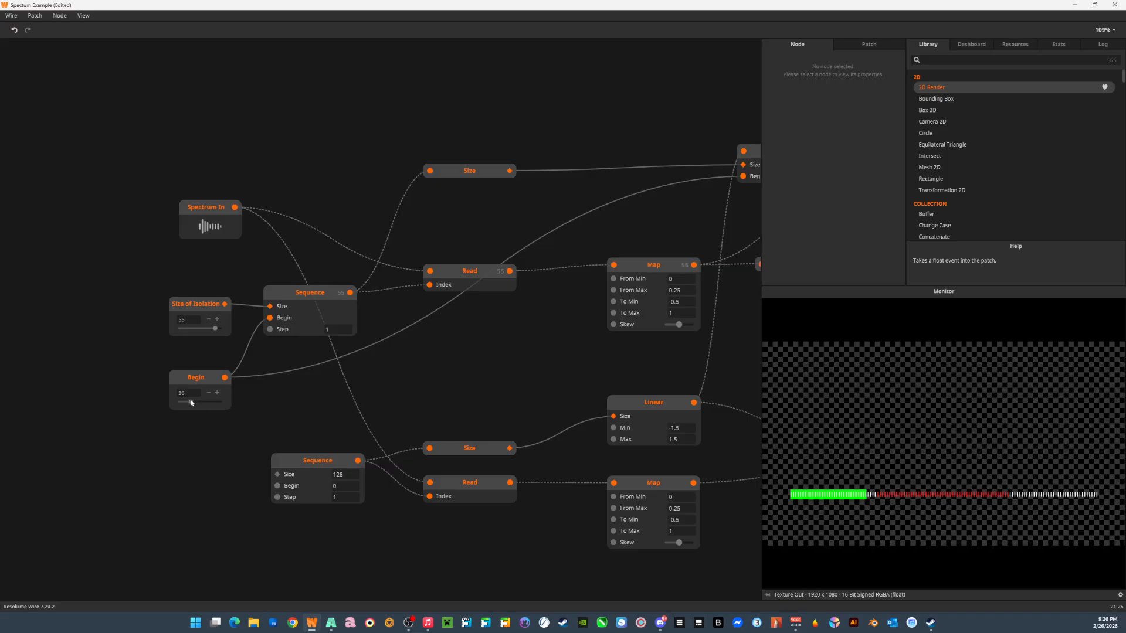
drag(191, 402, 179, 414)
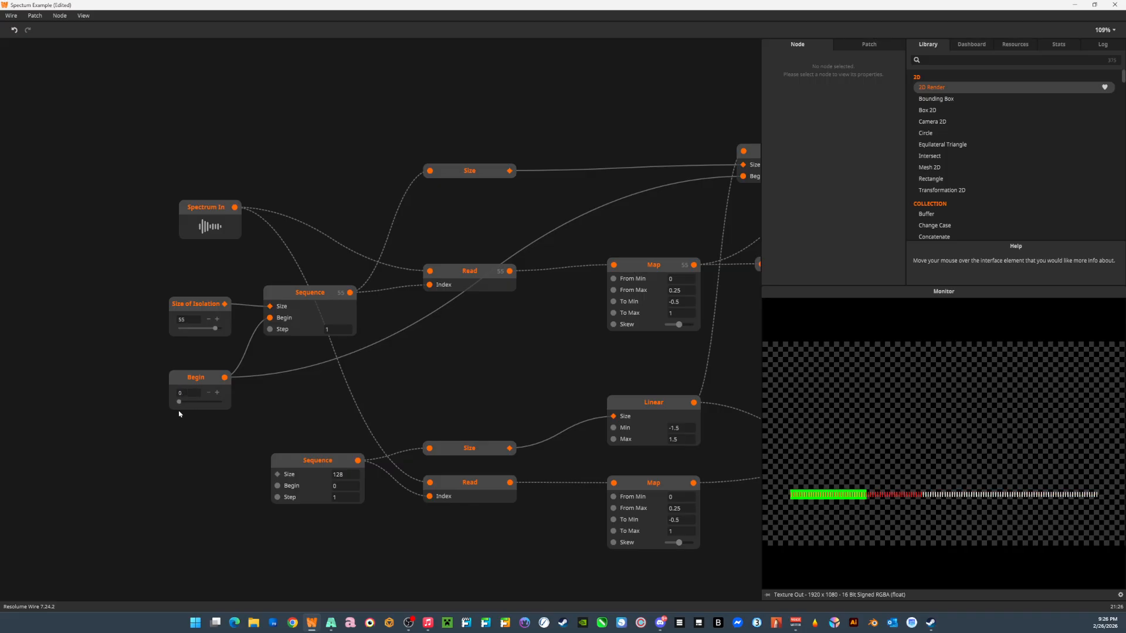
drag(216, 328, 166, 333)
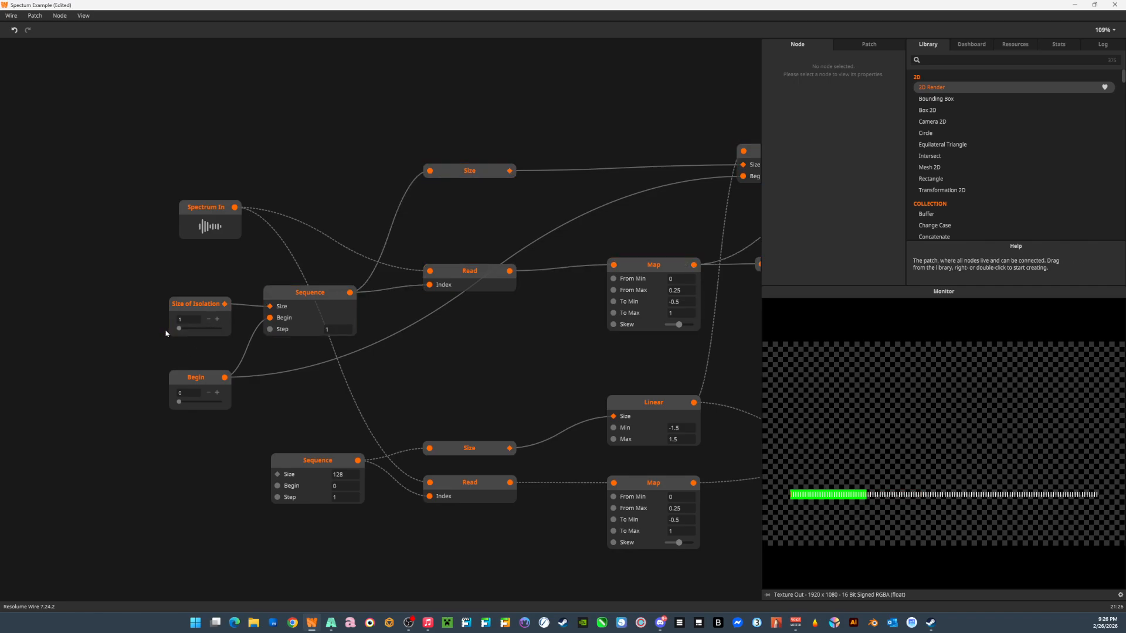
click(185, 321)
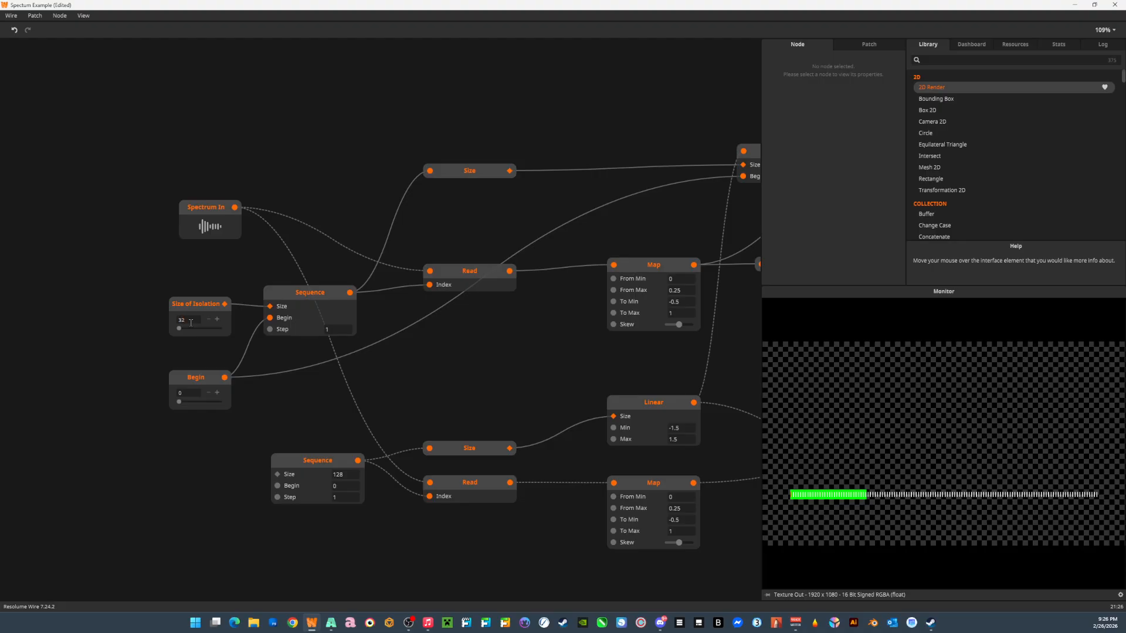
text(32)
key(Return)
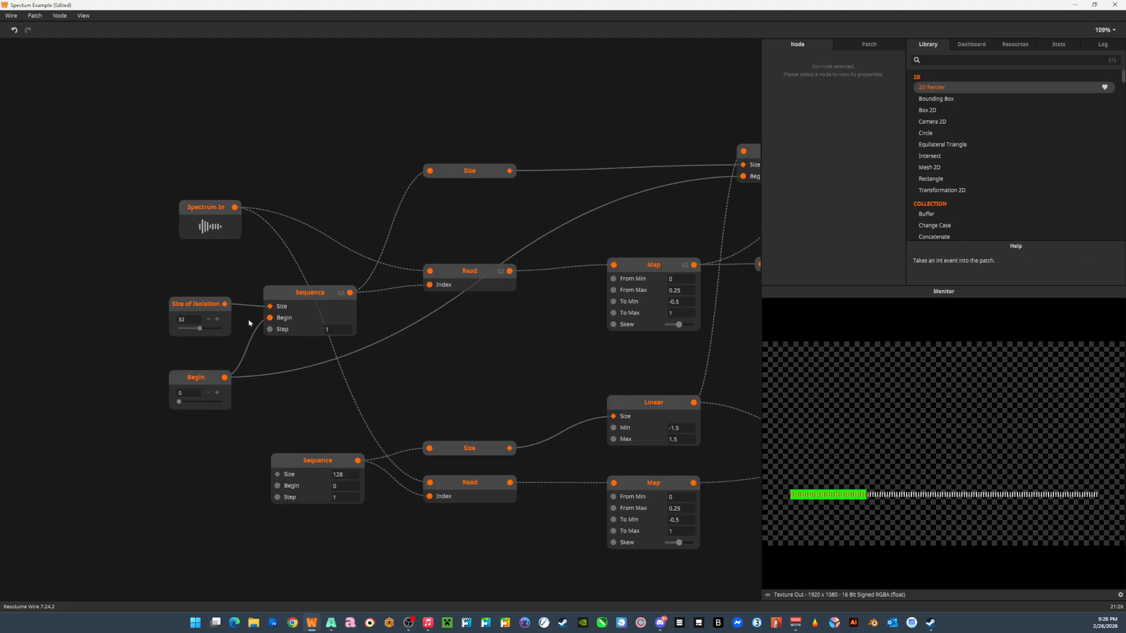
click(265, 312)
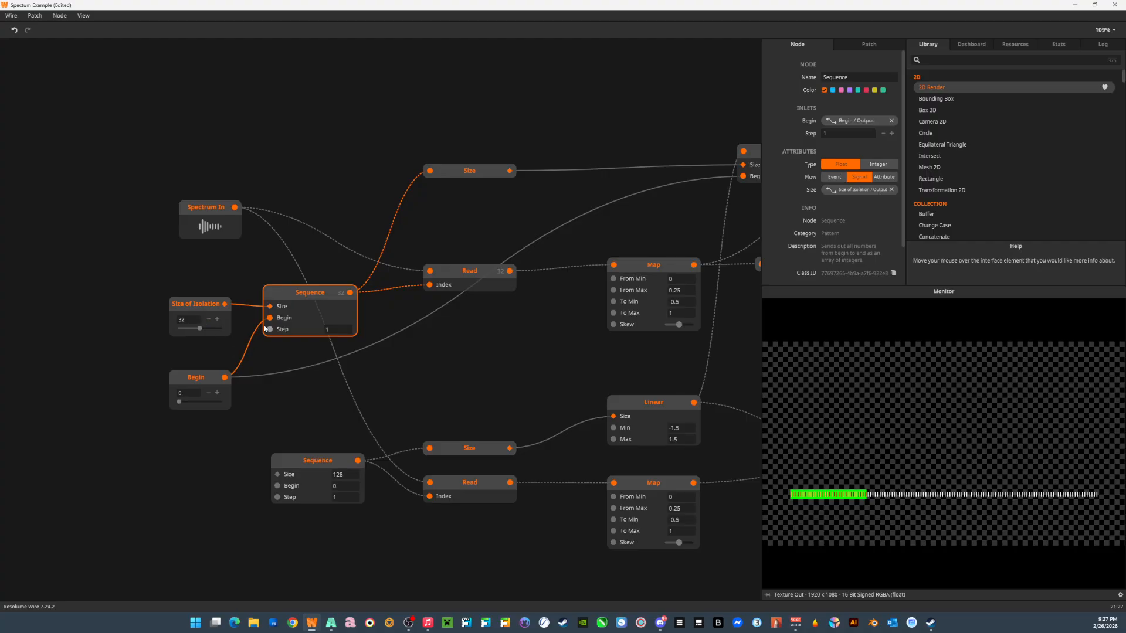
mouse_move(270, 332)
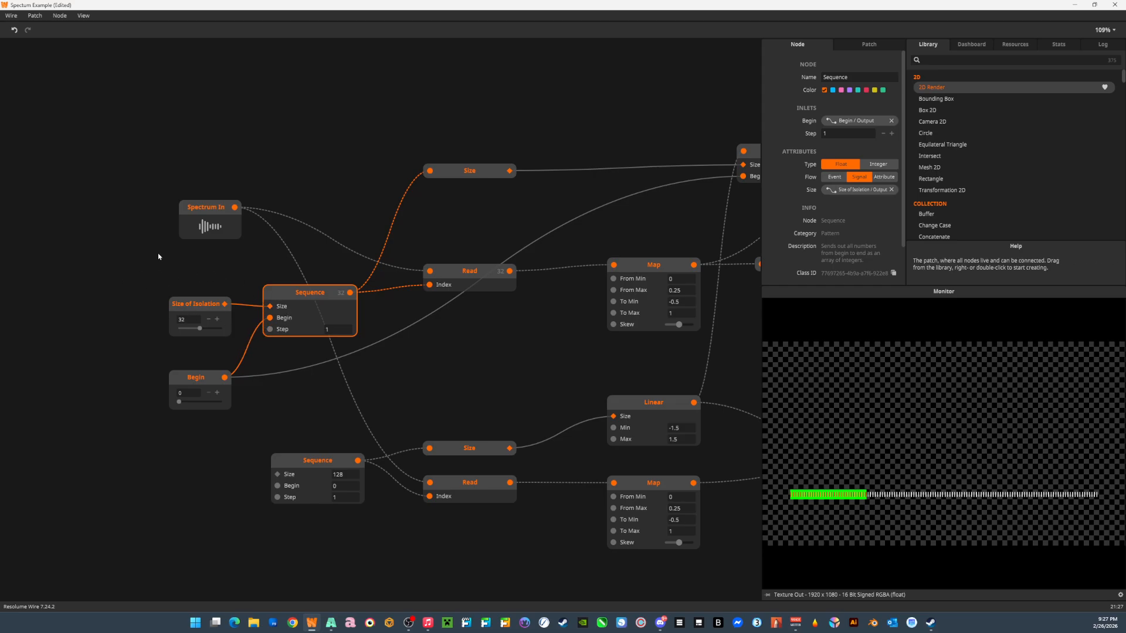
Add a Linear node above the Spectrum In node and set its Size to 8.
double_click(191, 146)
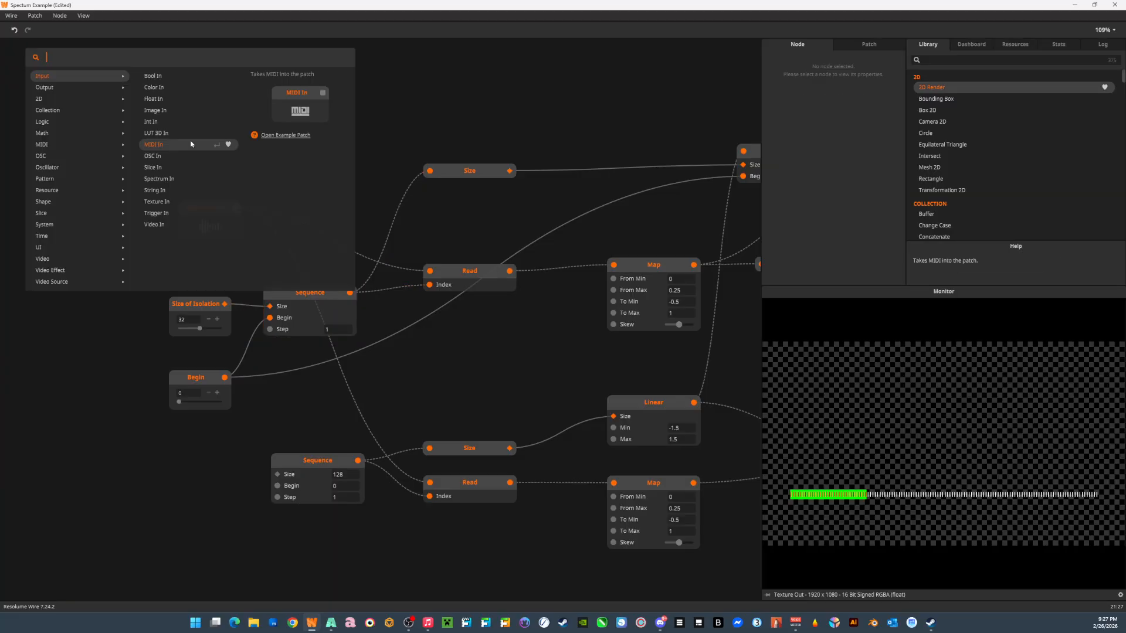
text(linear)
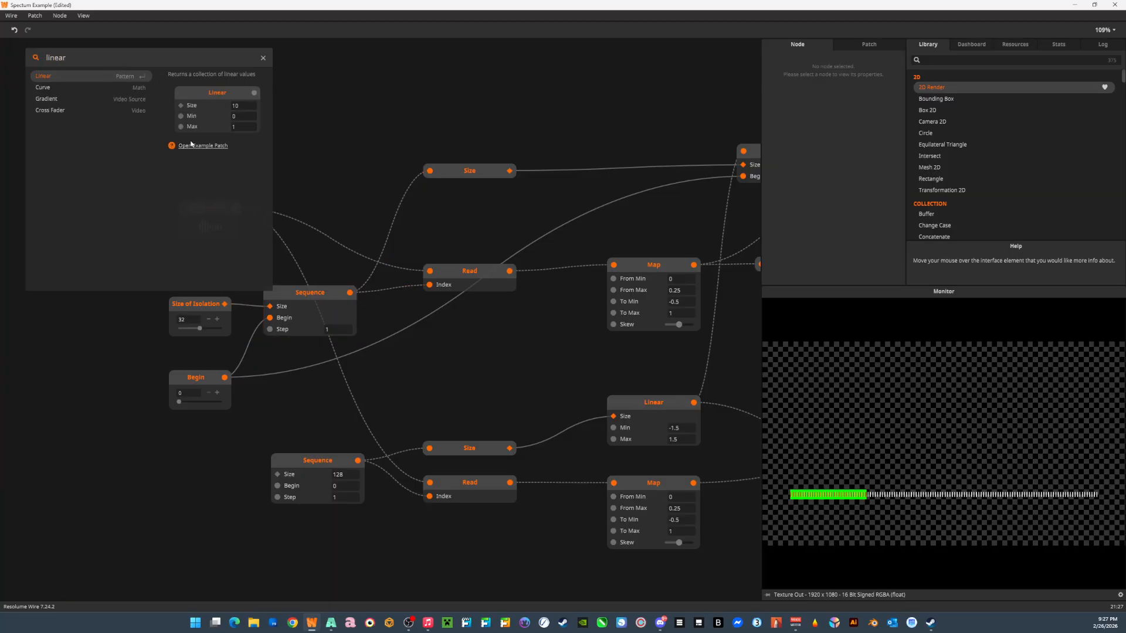
key(Return)
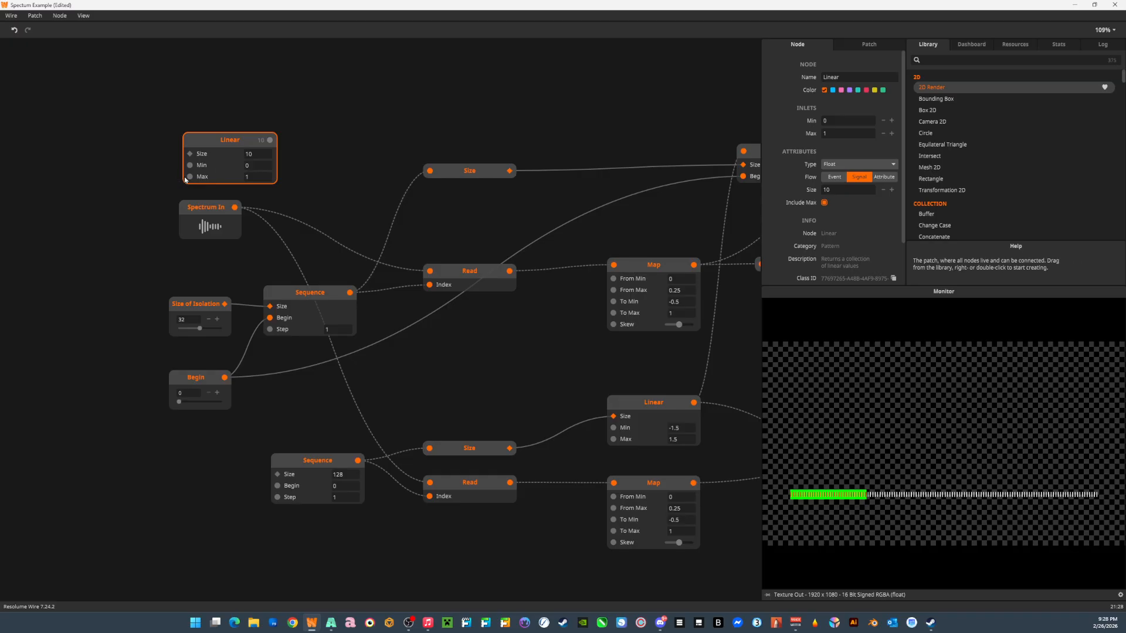
mouse_move(192, 168)
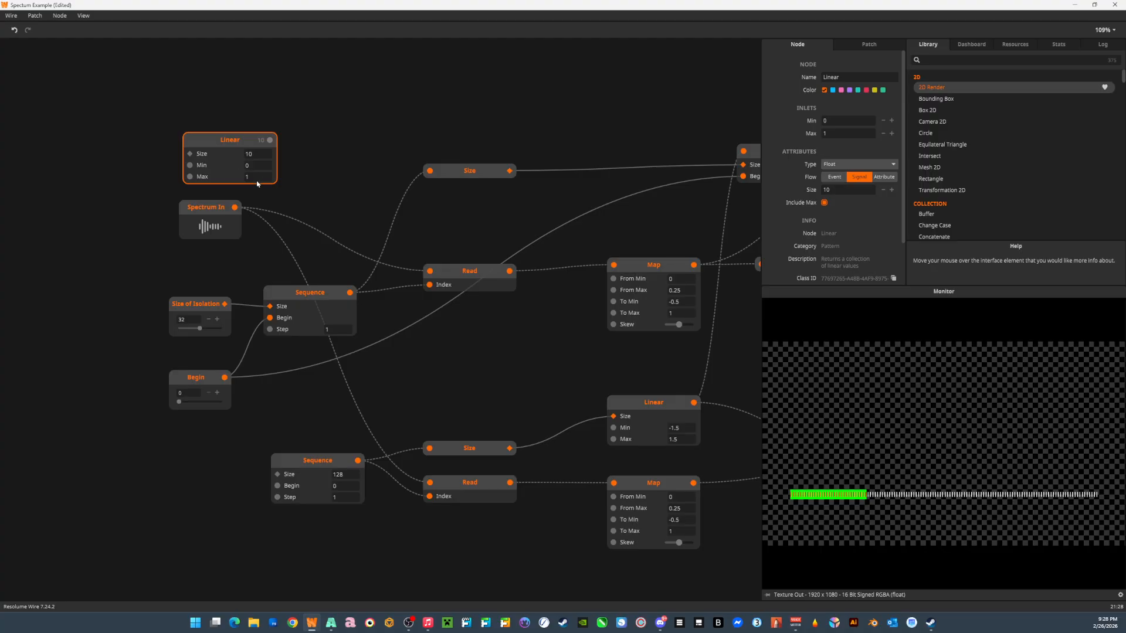
click(258, 152)
text(8)
click(313, 155)
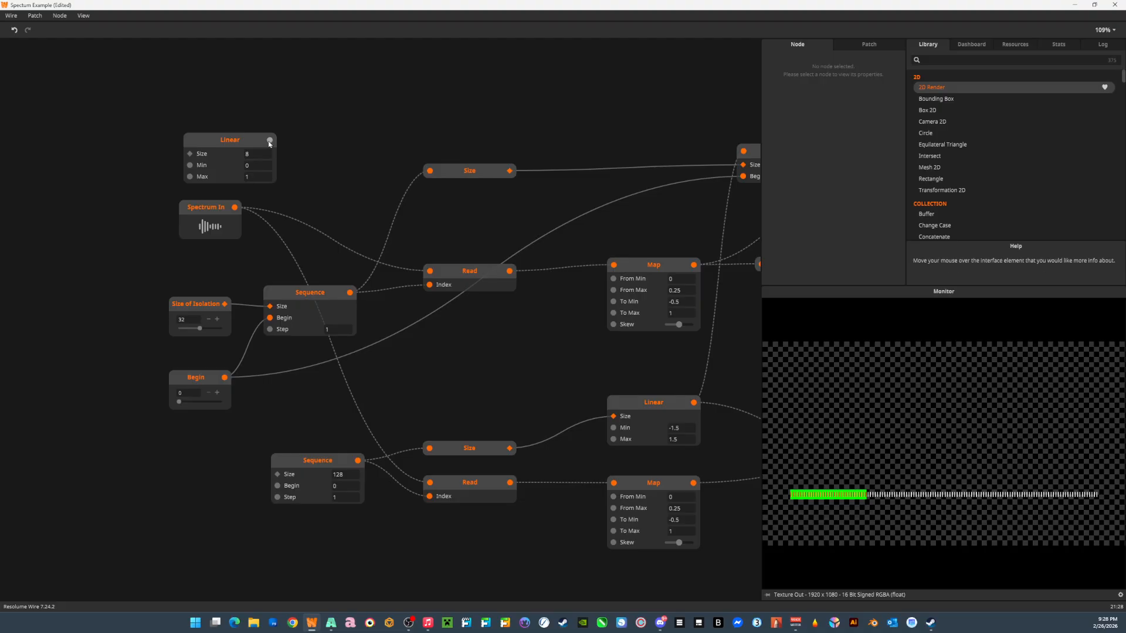
mouse_move(270, 143)
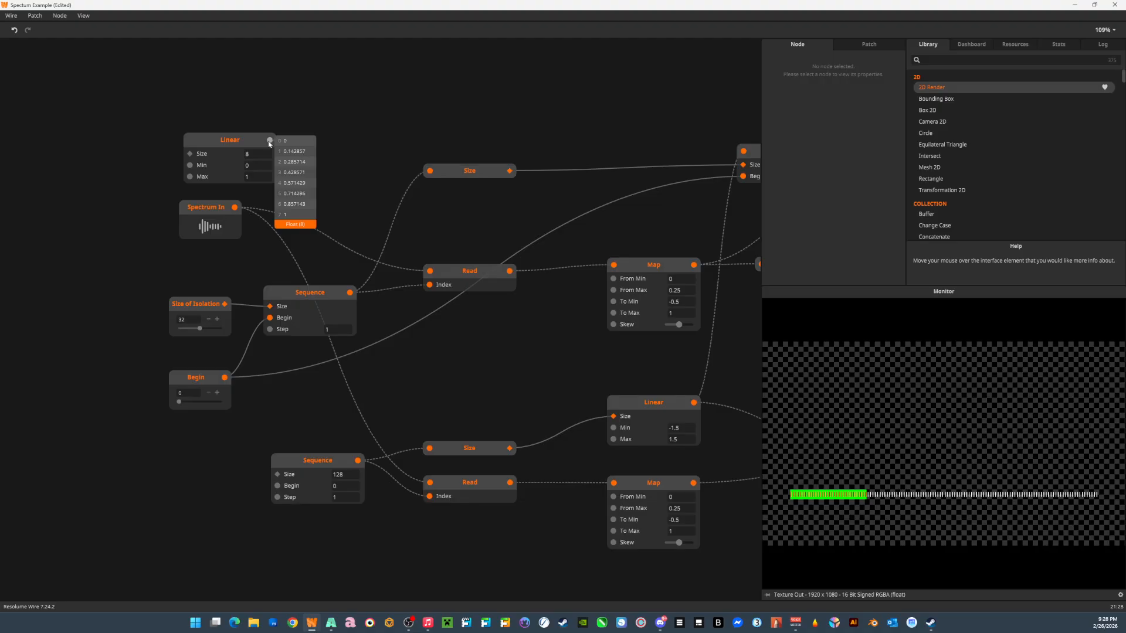
Change the new Linear node's type to Integer and set its Max to 8.
click(249, 140)
click(845, 165)
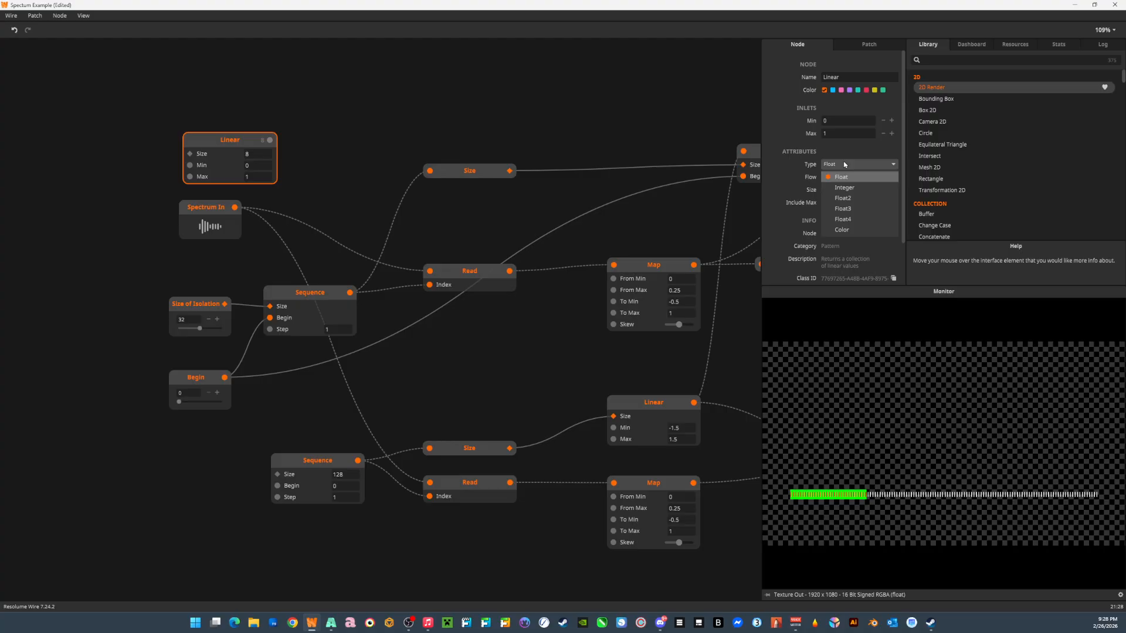
click(844, 187)
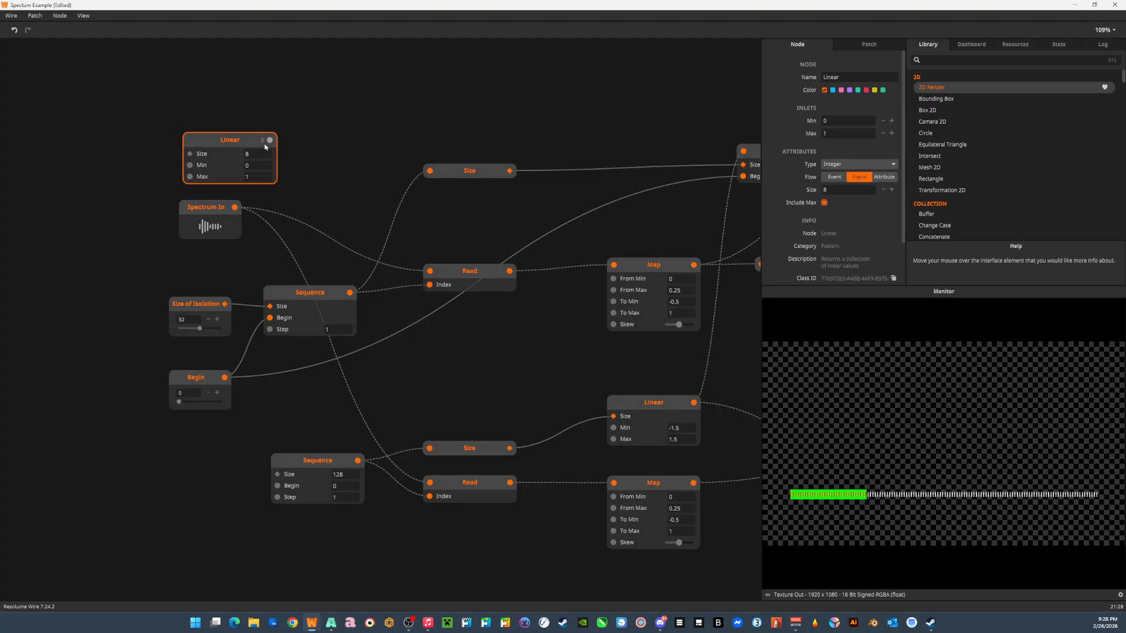
double_click(252, 177)
text(8)
click(324, 157)
mouse_move(271, 143)
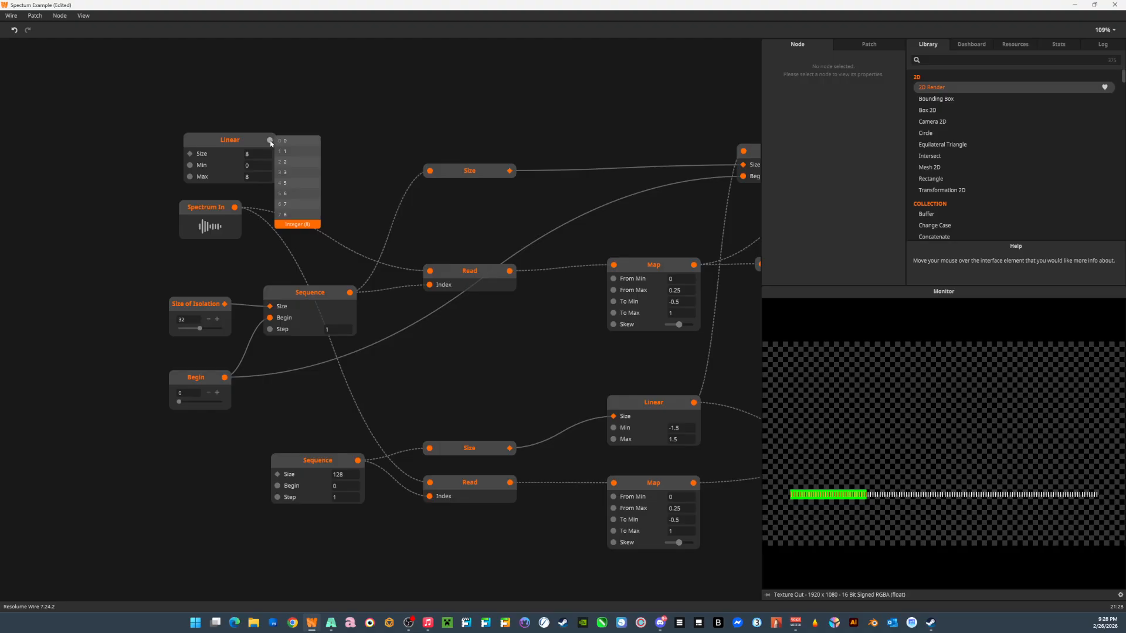
Make room between the new Linear node and Spectrum In by moving Linear up and Spectrum In down.
drag(231, 134, 217, 103)
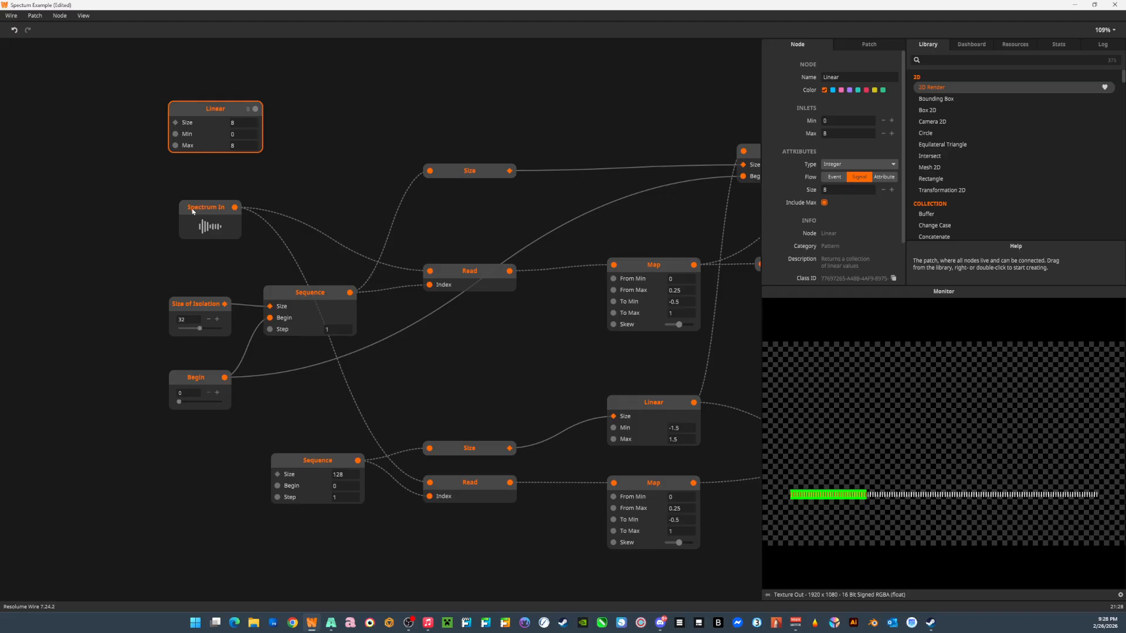
drag(195, 208, 185, 253)
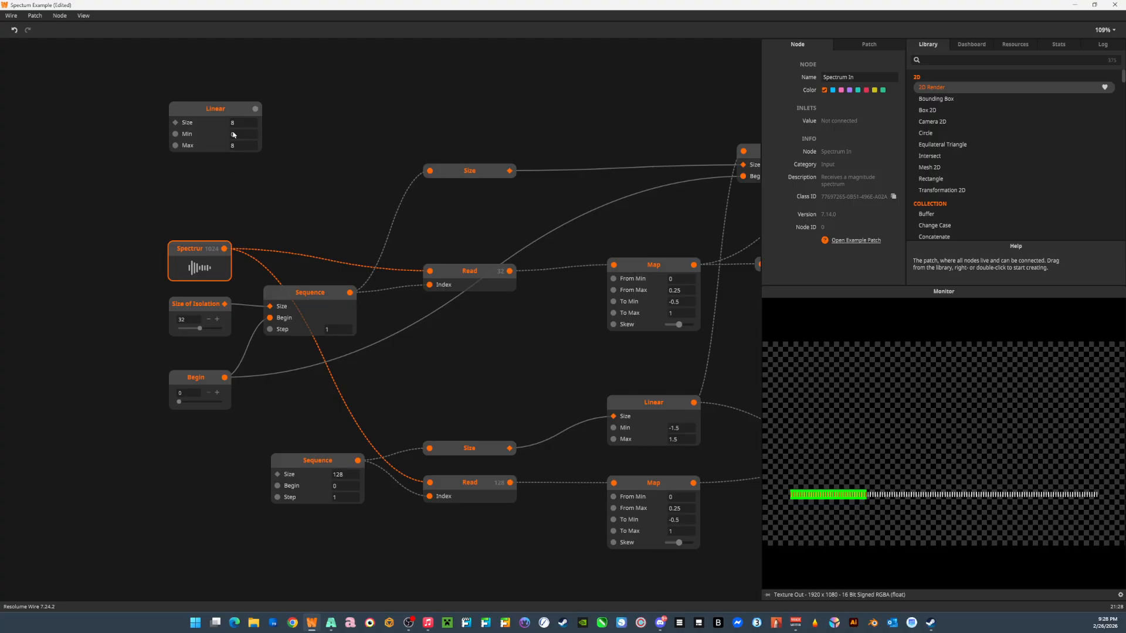
click(186, 107)
mouse_move(255, 115)
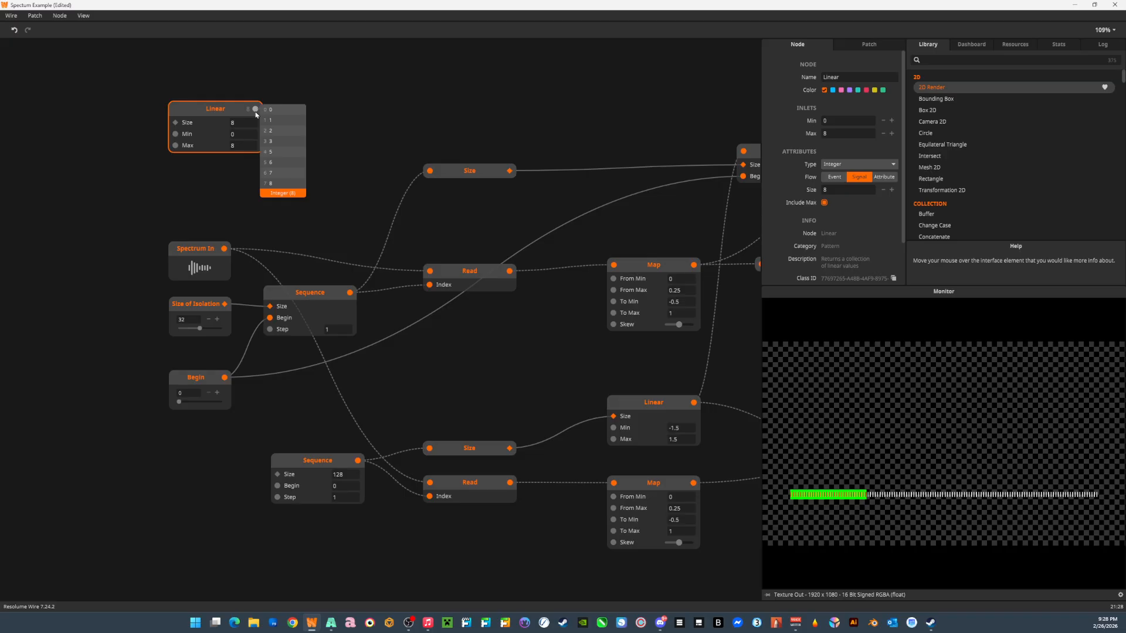
Add a Sequence node and place it between the new Linear node and Spectrum In.
double_click(217, 199)
text(Se)
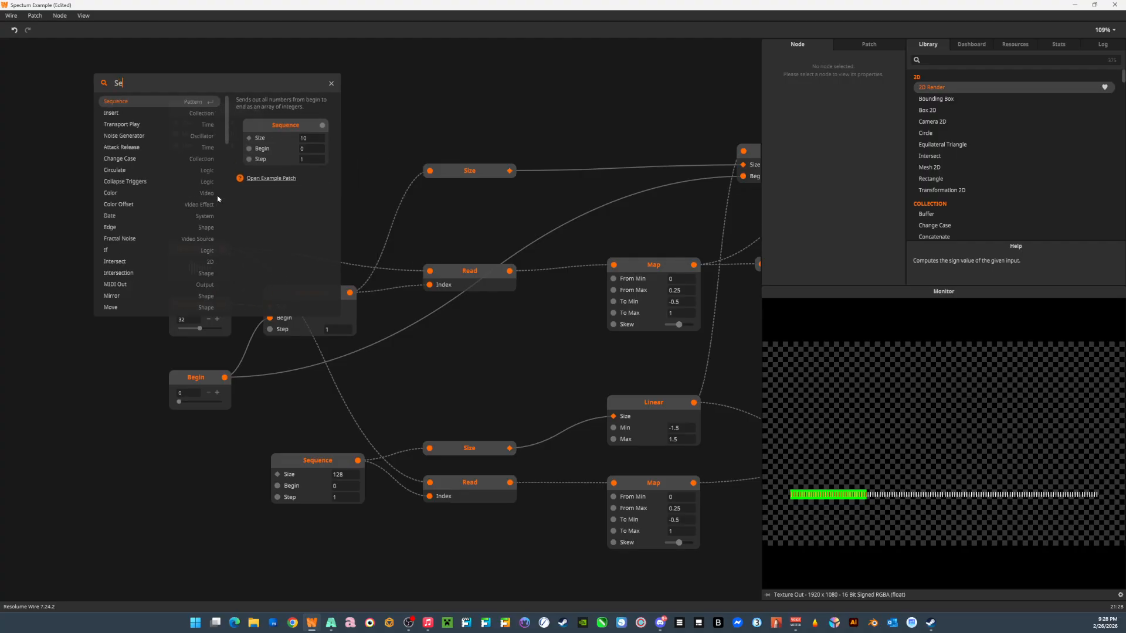
text(que)
key(BackSpace)
text(u)
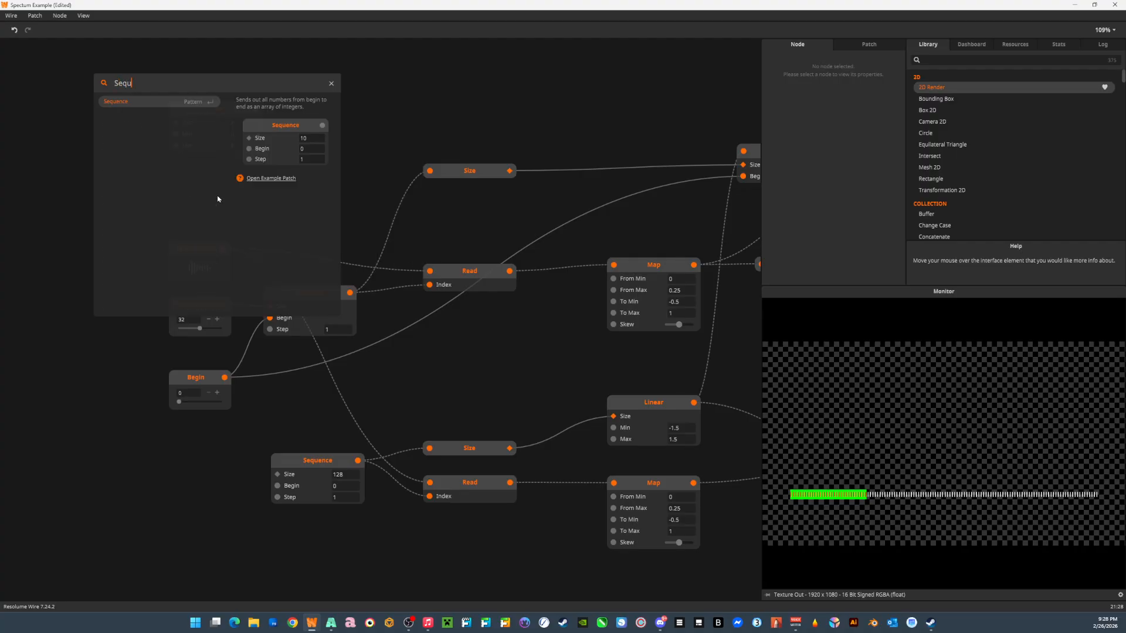
key(Return)
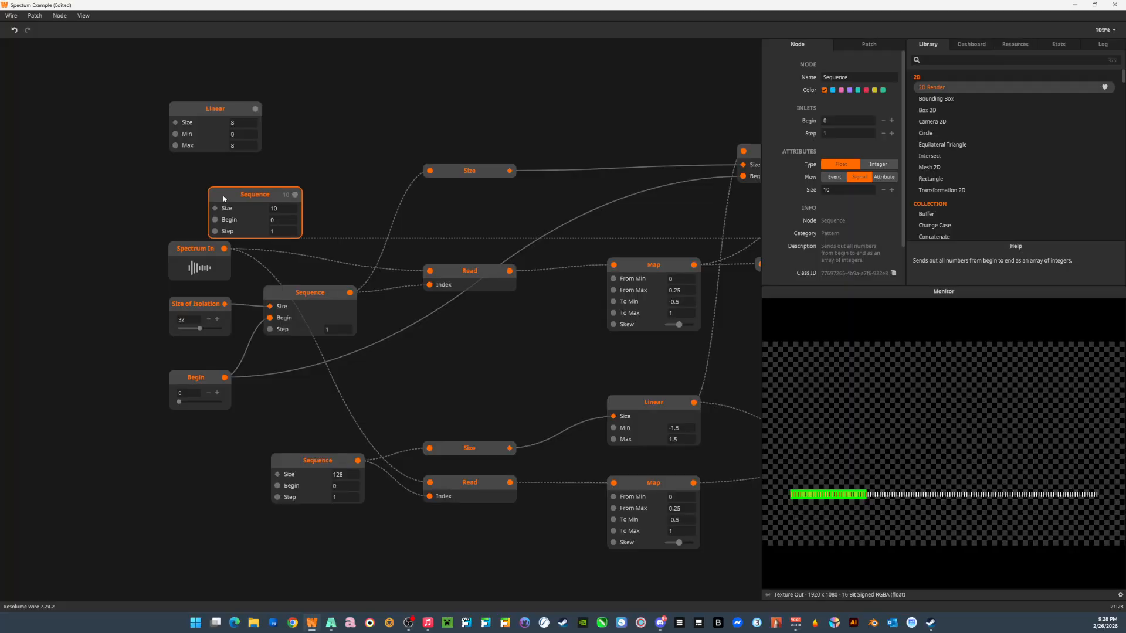
drag(223, 196, 198, 177)
Set the new Sequence node's Size to 2 and Begin to 3.
double_click(256, 191)
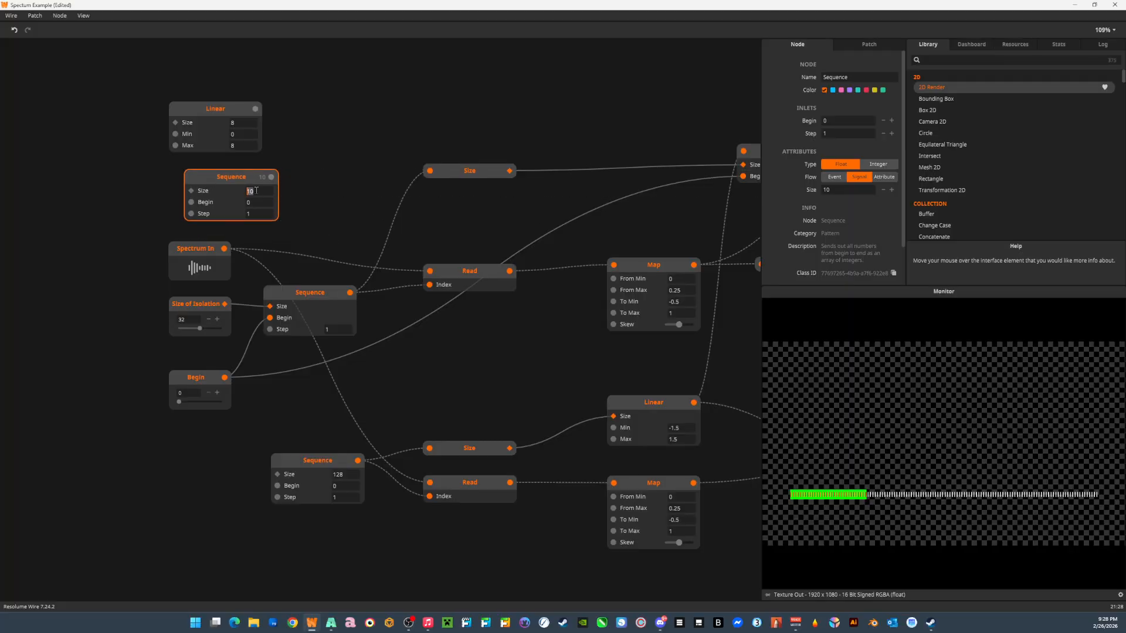
text(2)
double_click(254, 203)
text(3)
key(Return)
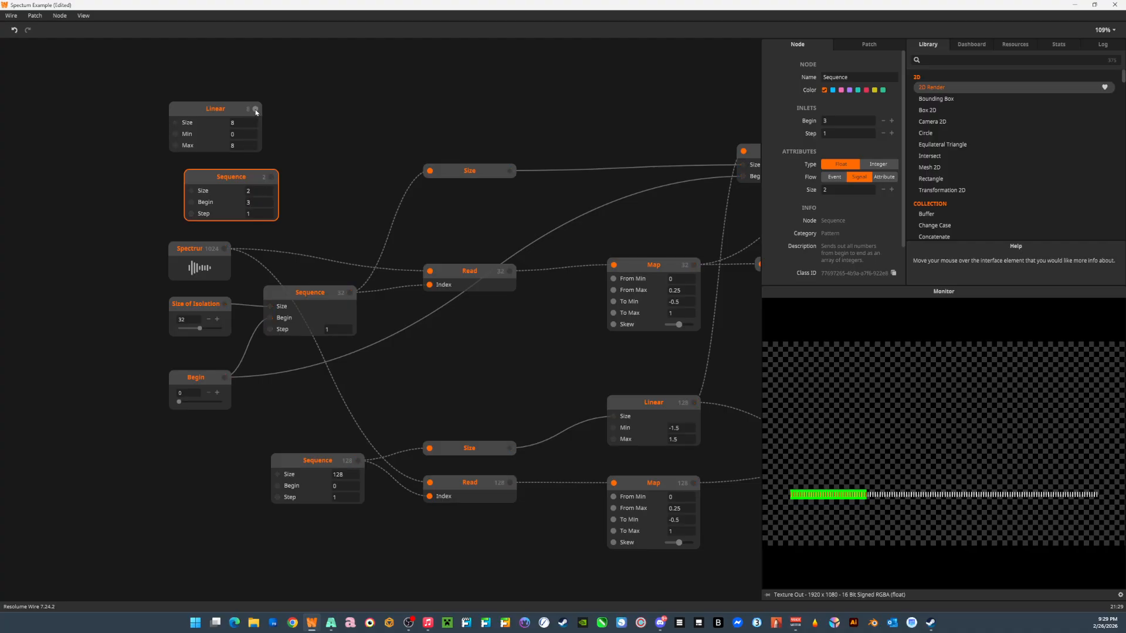
Deselect the Sequence node and examine the new Linear node's output values.
drag(255, 112, 304, 103)
click(258, 96)
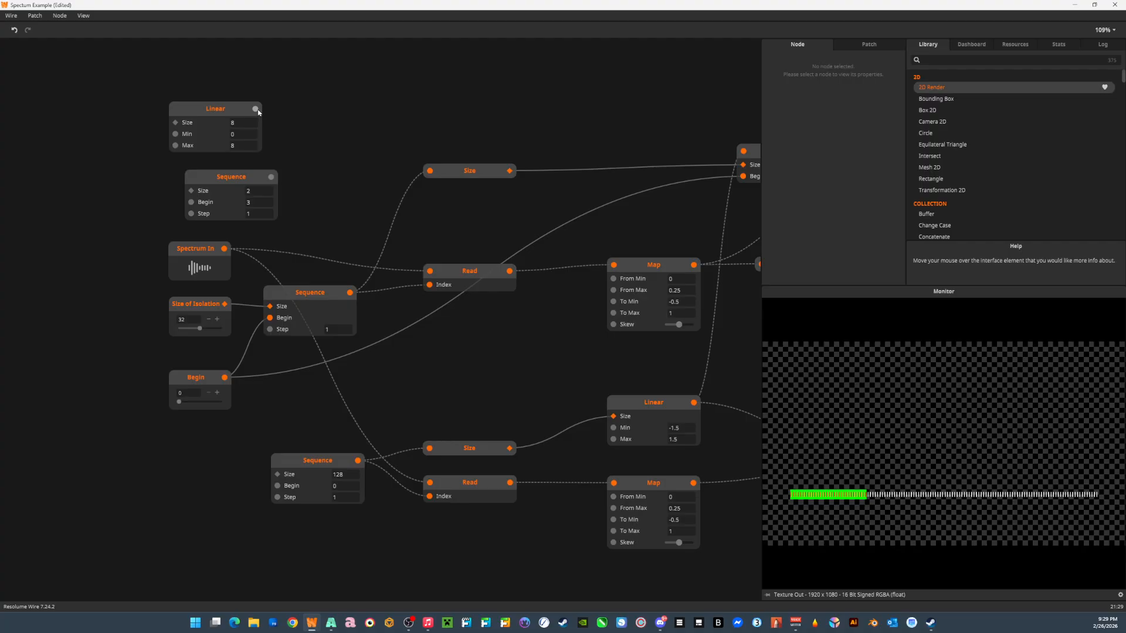
mouse_move(255, 112)
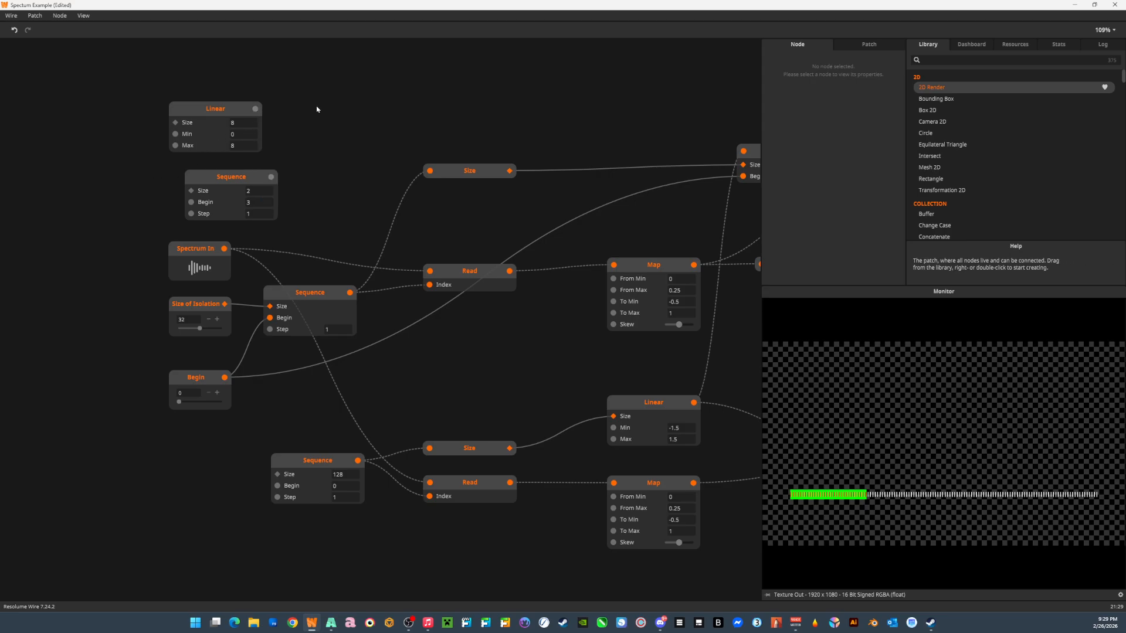
Add a Read node beside the new Linear node, with Linear feeding its Collection and the new Sequence feeding its Index.
double_click(344, 139)
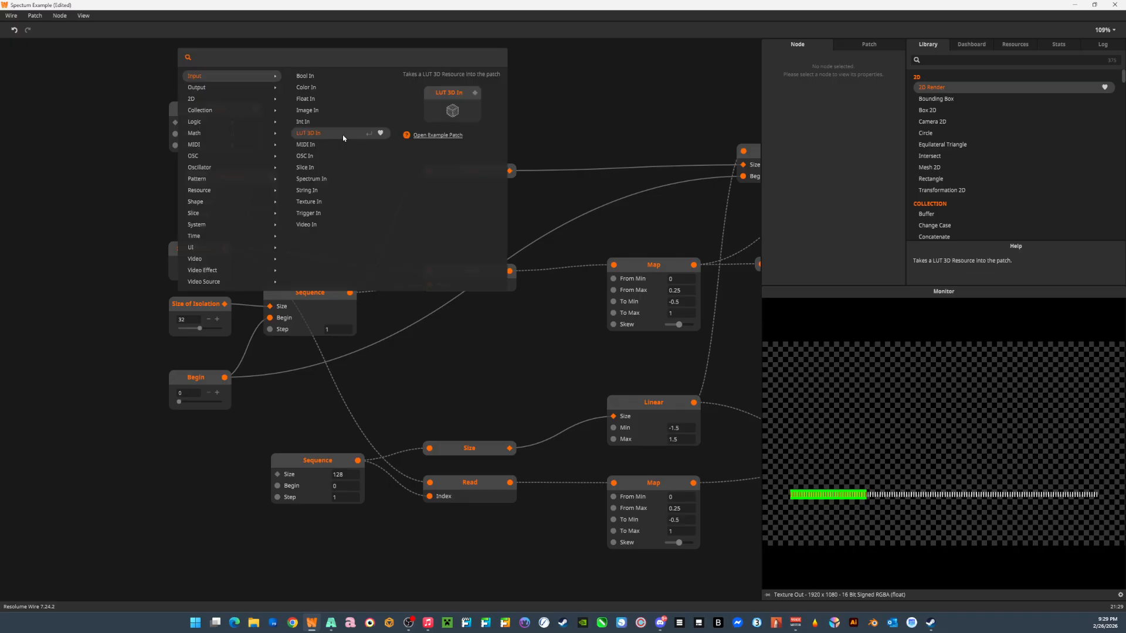
text(read)
key(Return)
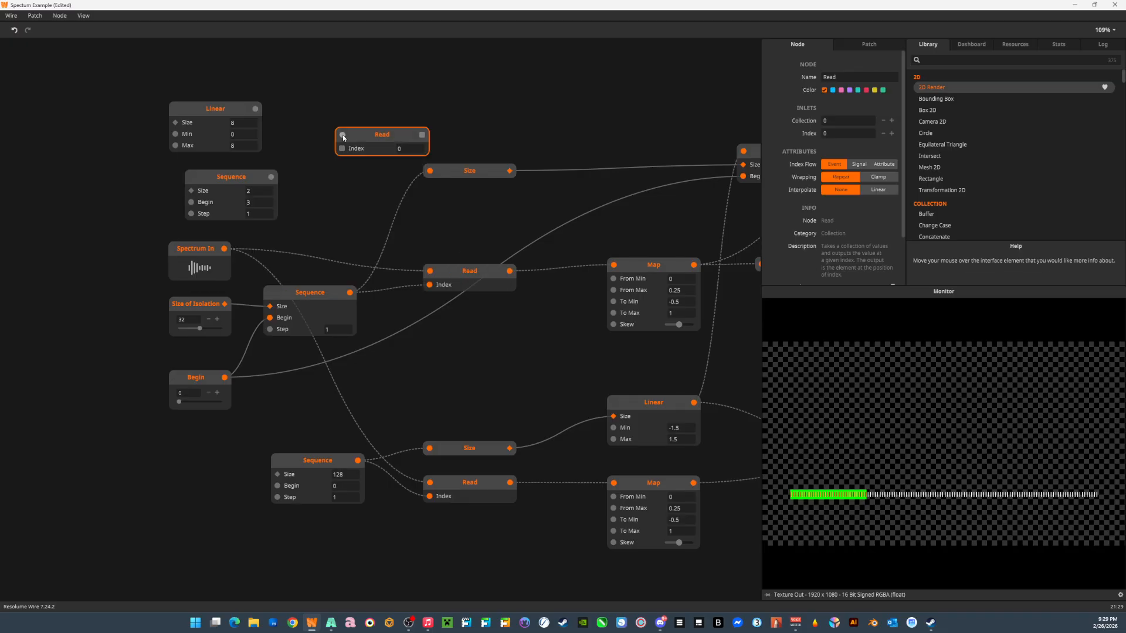
drag(359, 139, 346, 118)
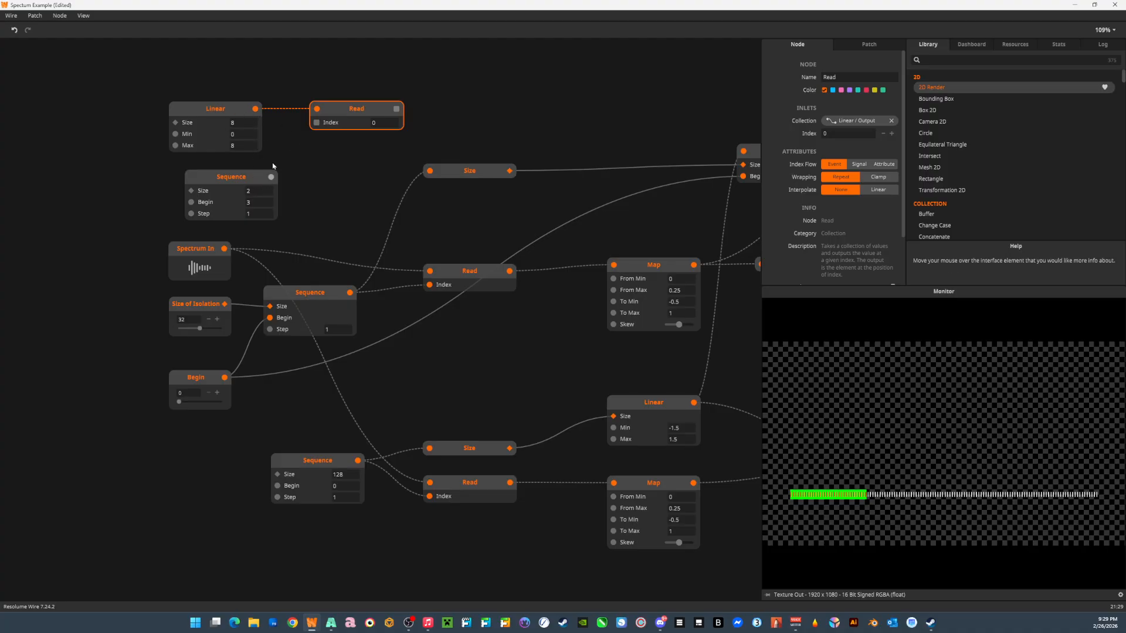
drag(271, 177, 322, 122)
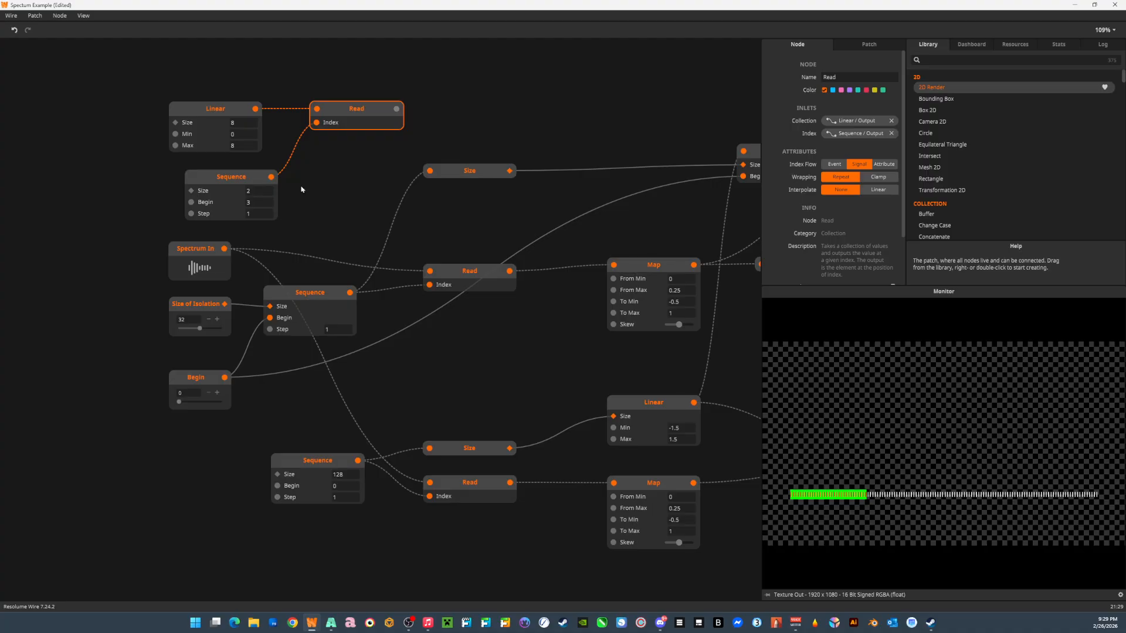
Examine the outputs of the example's Sequence, Read and Linear nodes and compare Linear's role with Spectrum In.
mouse_move(270, 182)
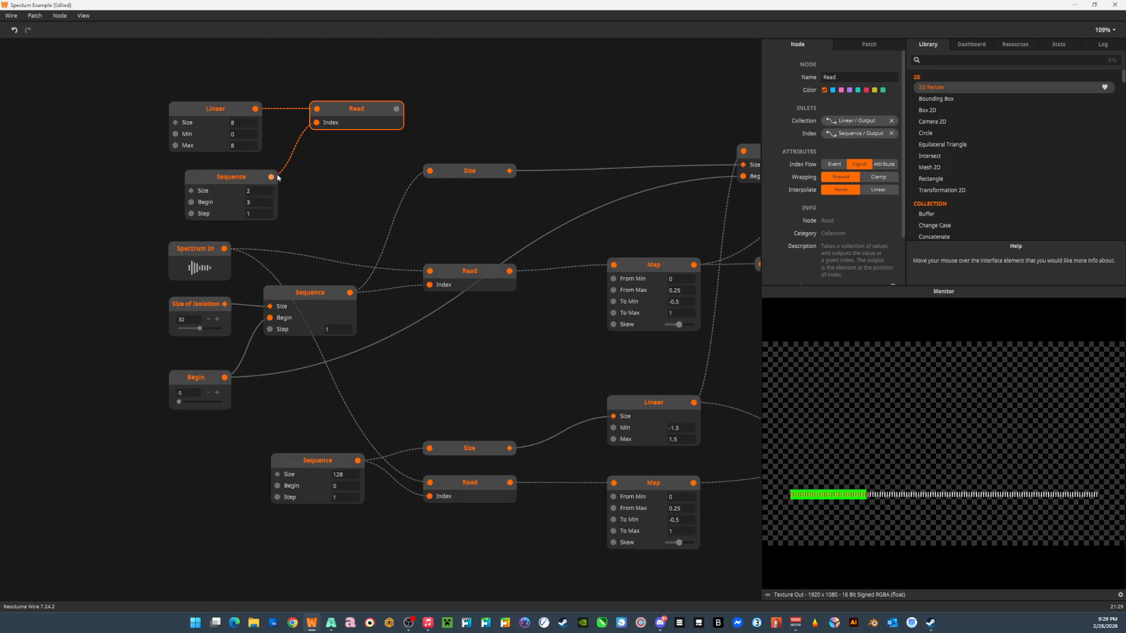
mouse_move(397, 110)
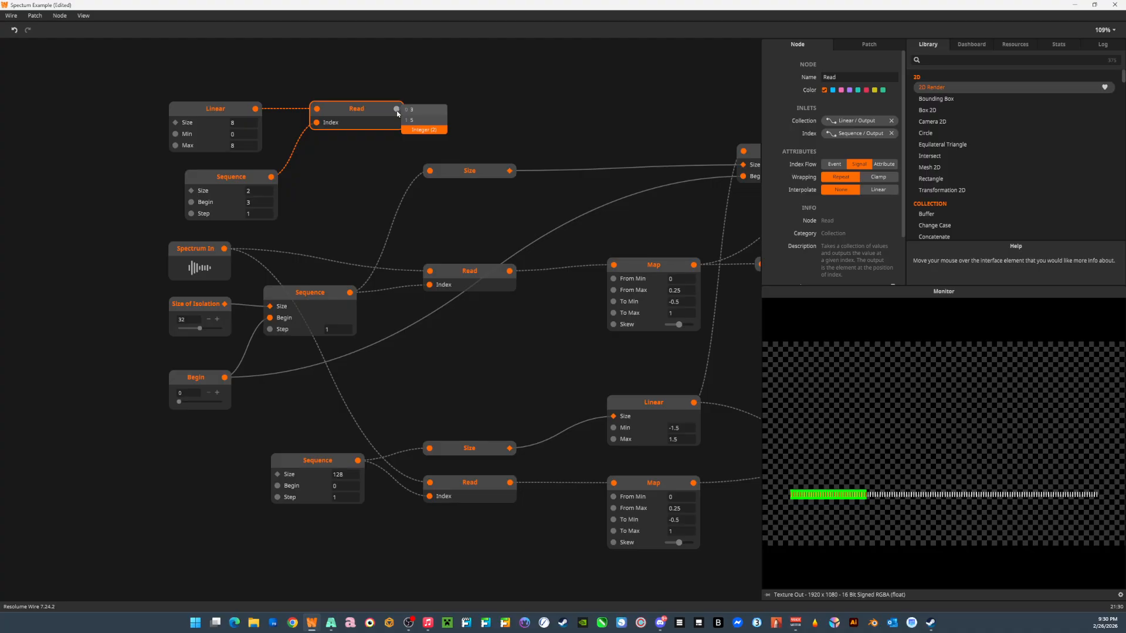
mouse_move(255, 111)
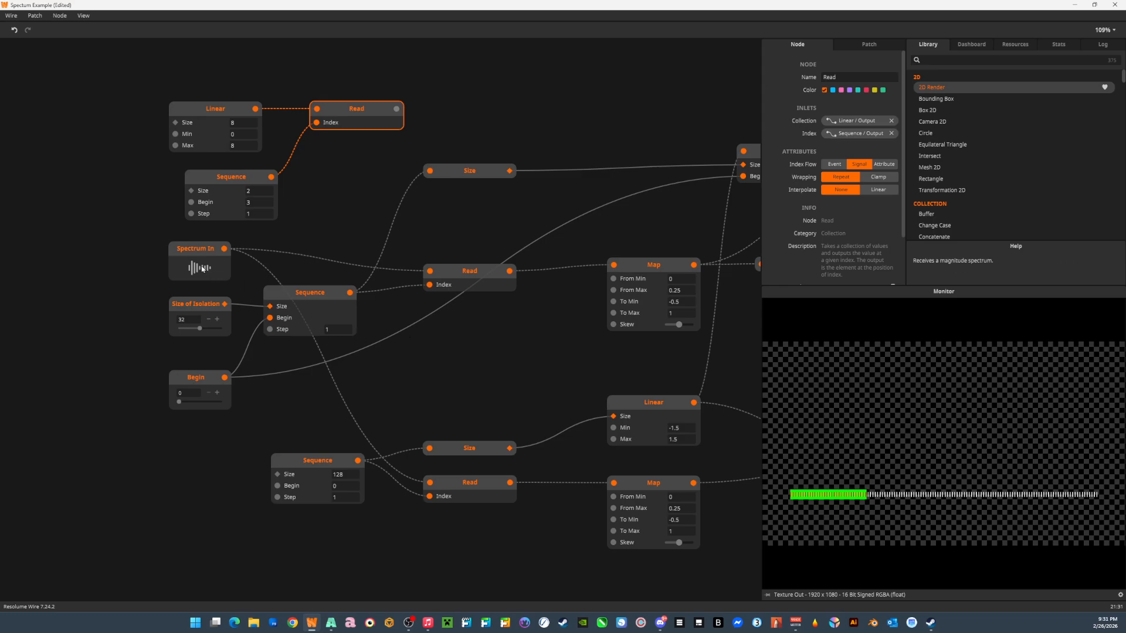
click(207, 108)
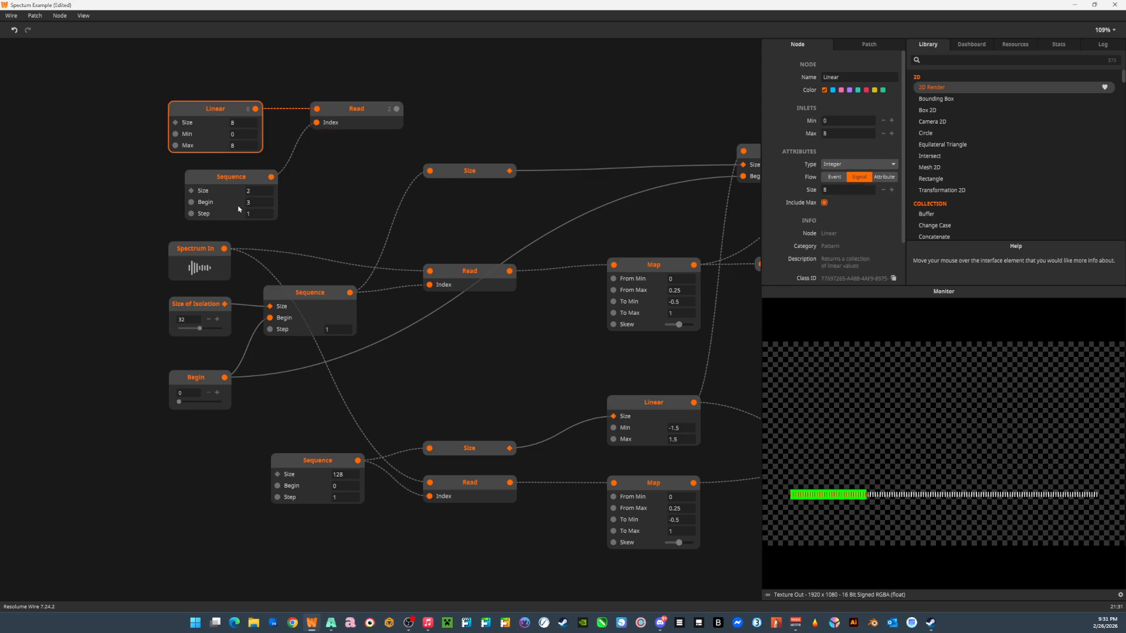
click(203, 250)
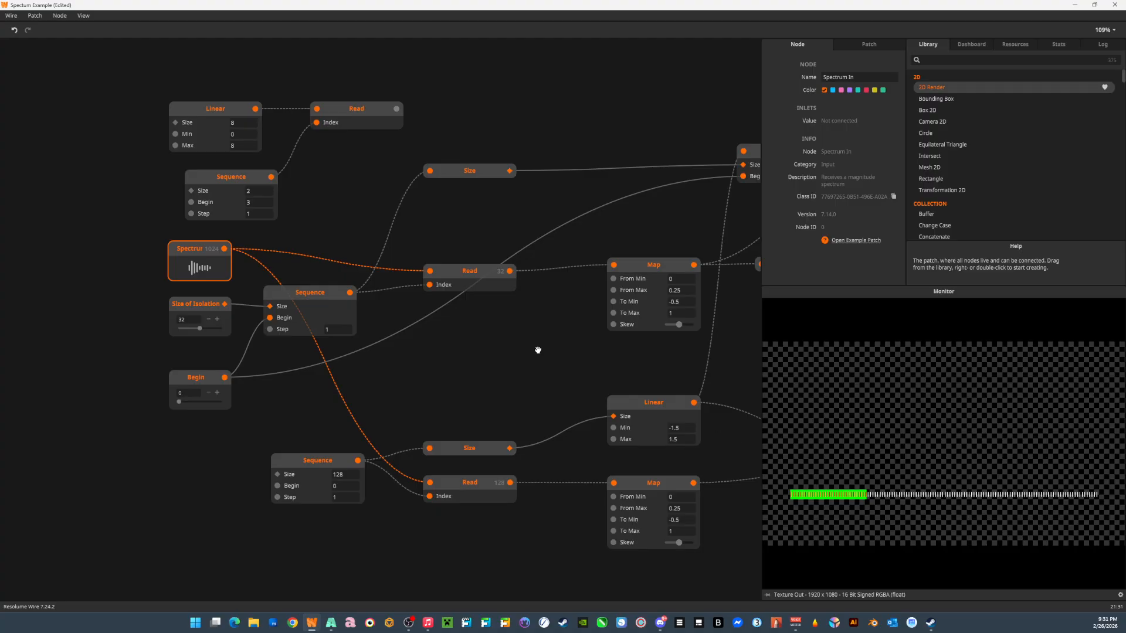
Examine the output values of the isolated Read node fed by Spectrum In and of the Map node it feeds.
drag(538, 350, 415, 359)
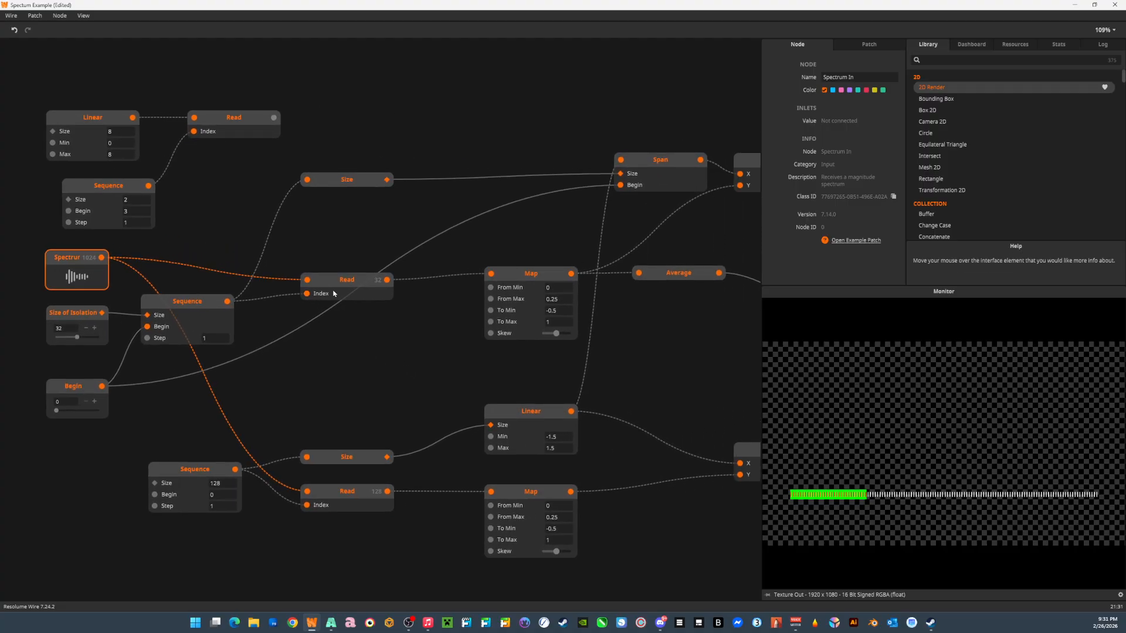
drag(347, 285, 346, 278)
drag(424, 333, 280, 347)
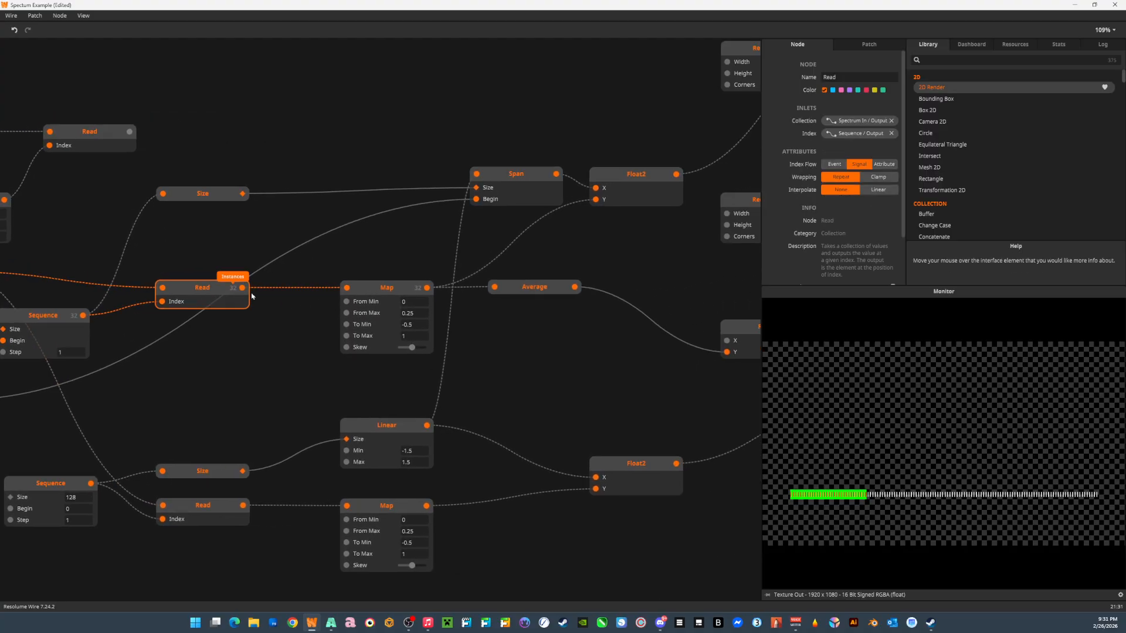
click(390, 288)
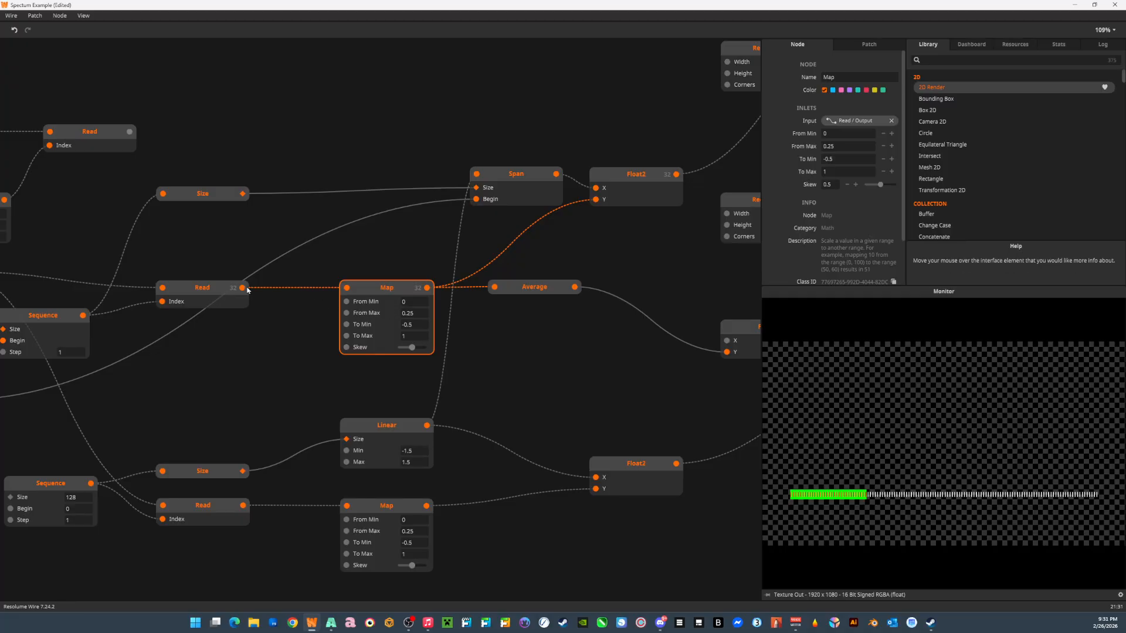
mouse_move(248, 290)
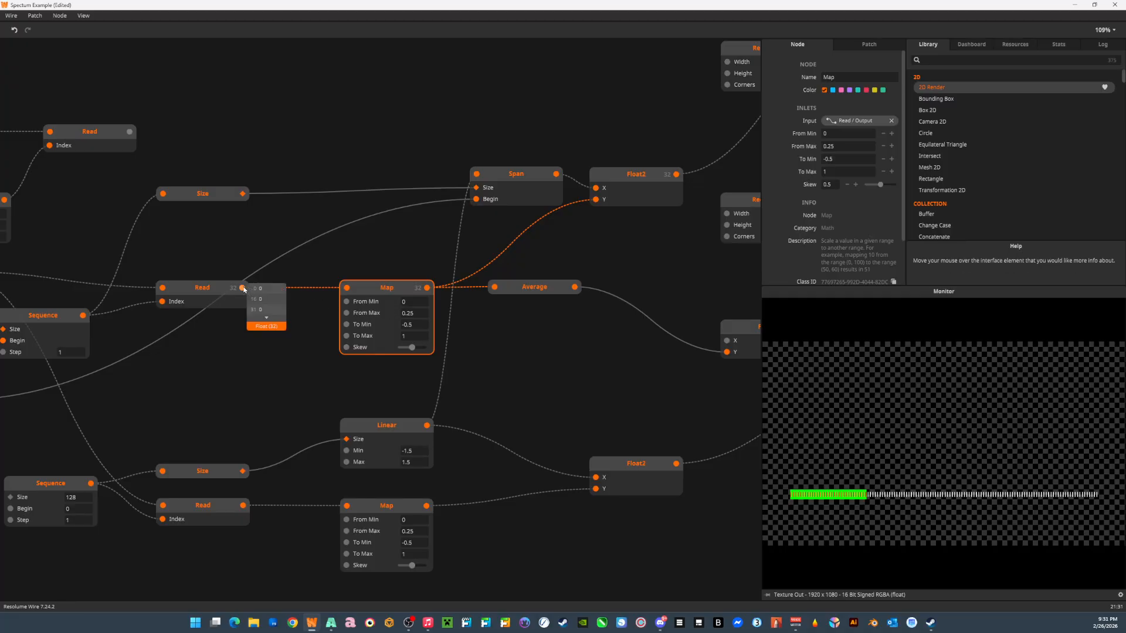
click(266, 319)
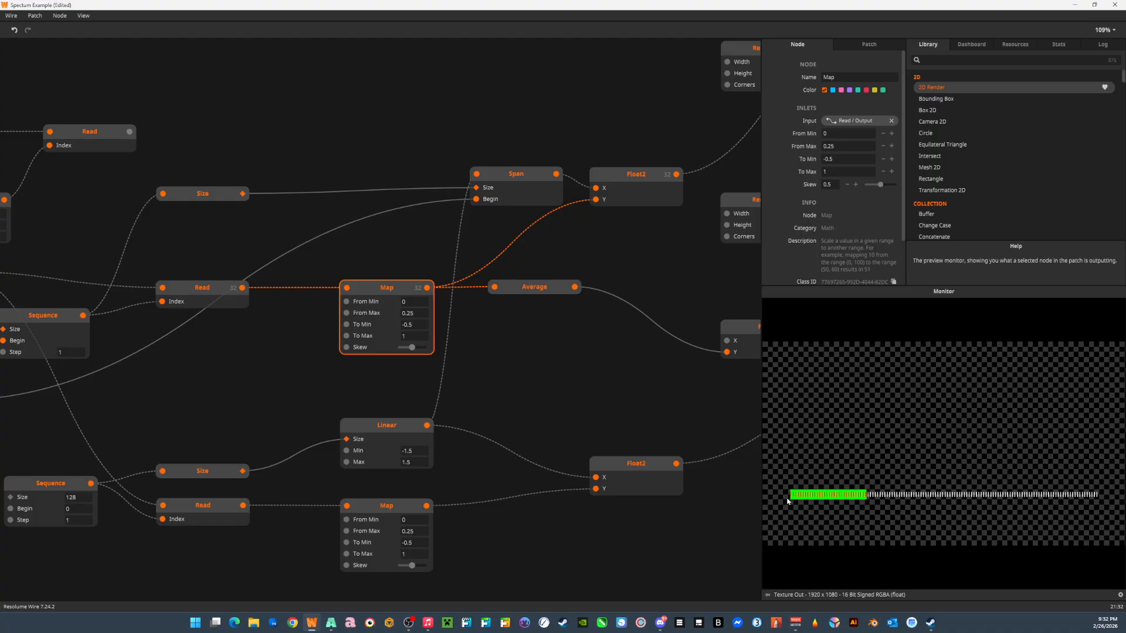
drag(558, 323, 421, 367)
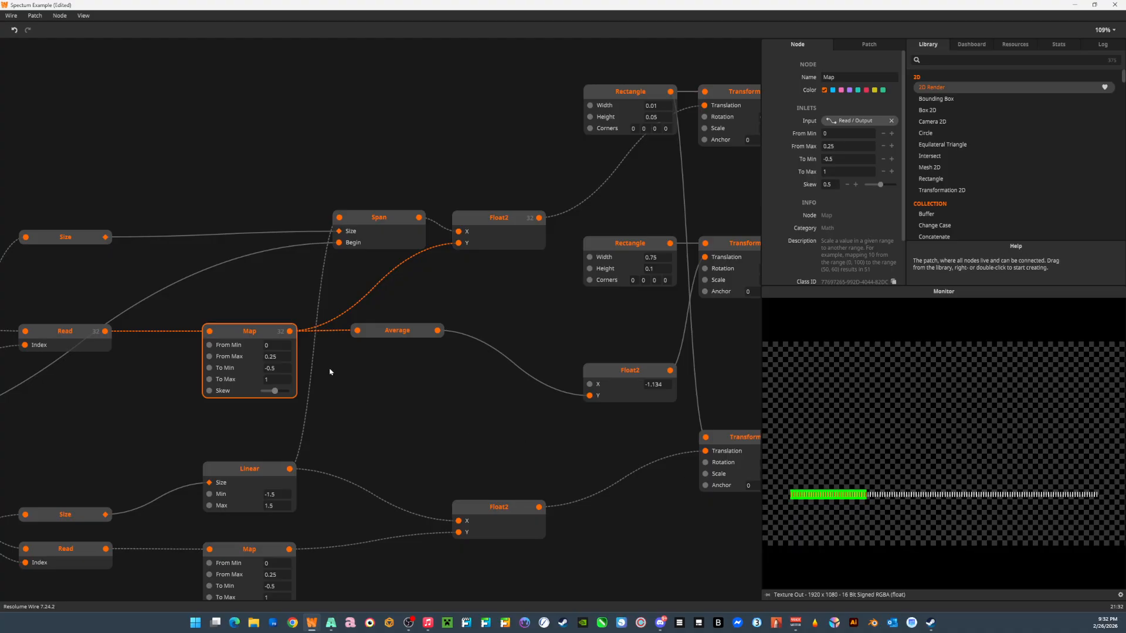
drag(119, 351, 251, 394)
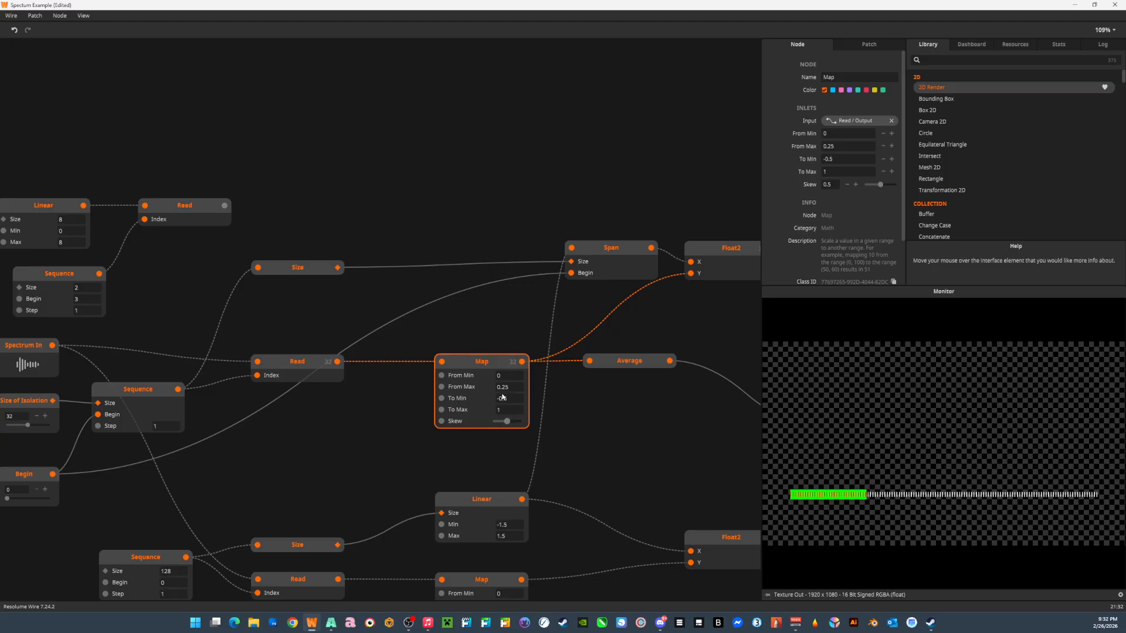
drag(592, 440, 529, 437)
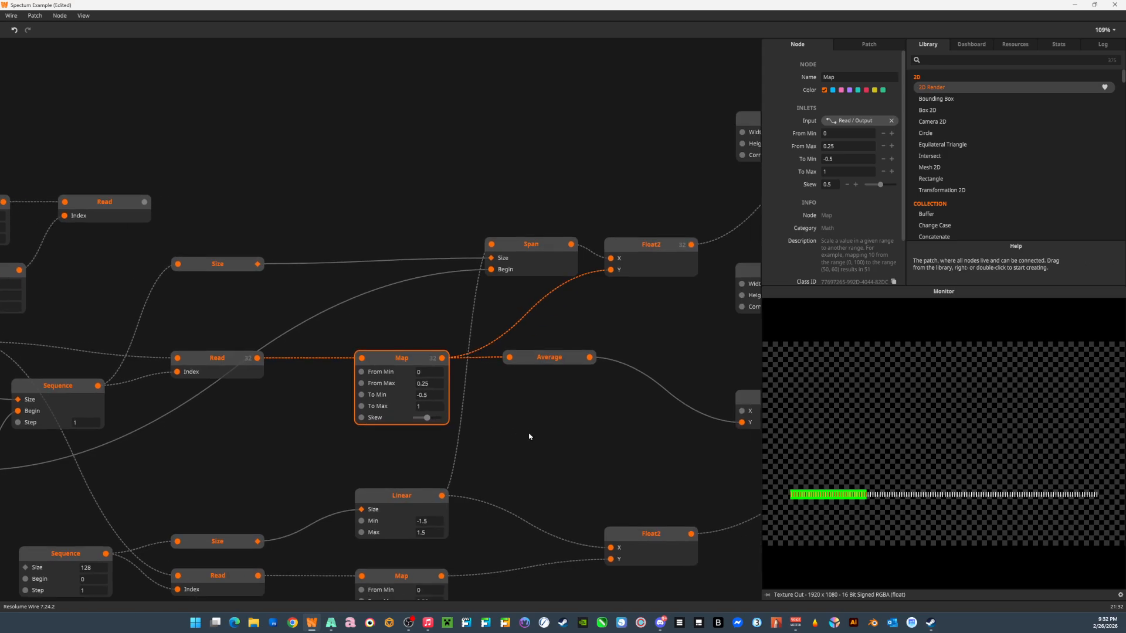
mouse_move(441, 358)
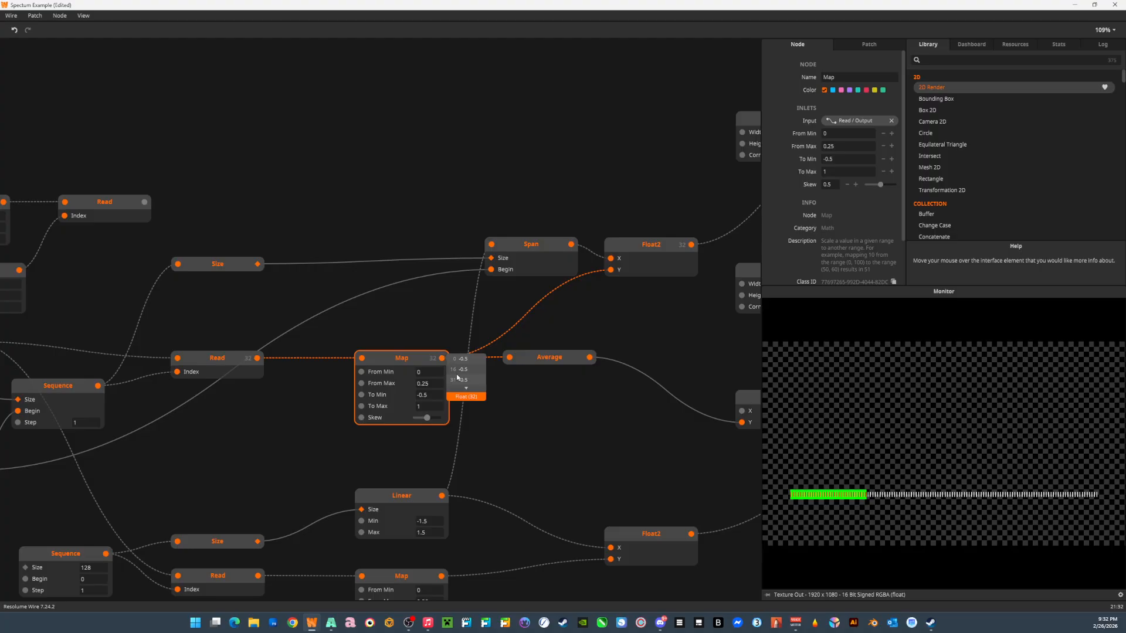
click(466, 389)
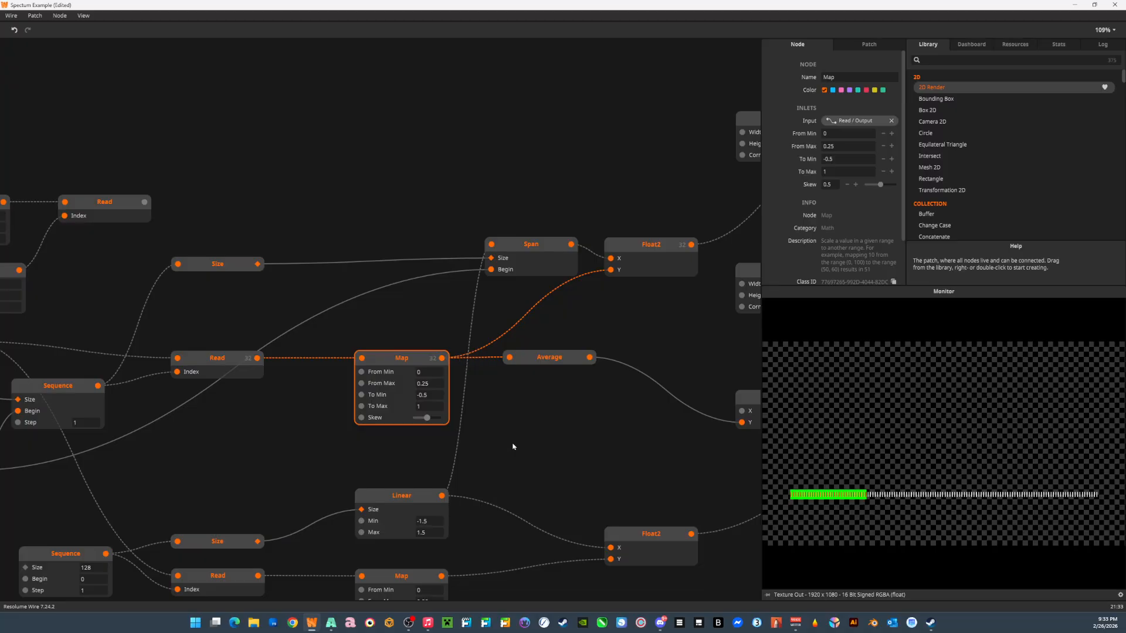
Examine the Average node and how it takes the Map output and passes its result on to Float2.
click(552, 358)
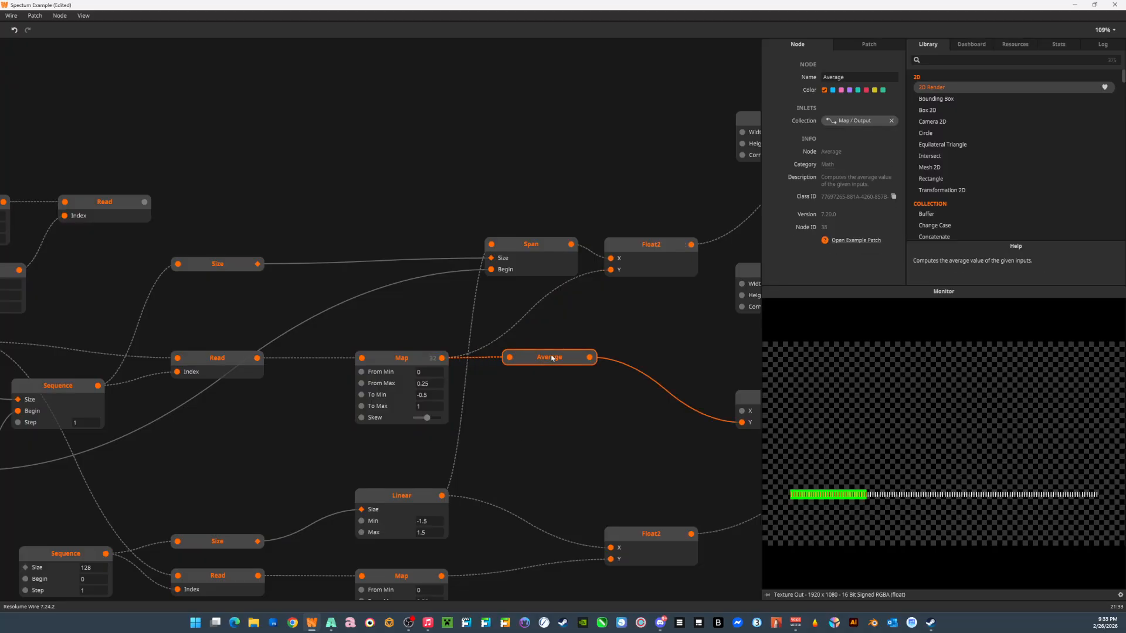
mouse_move(441, 361)
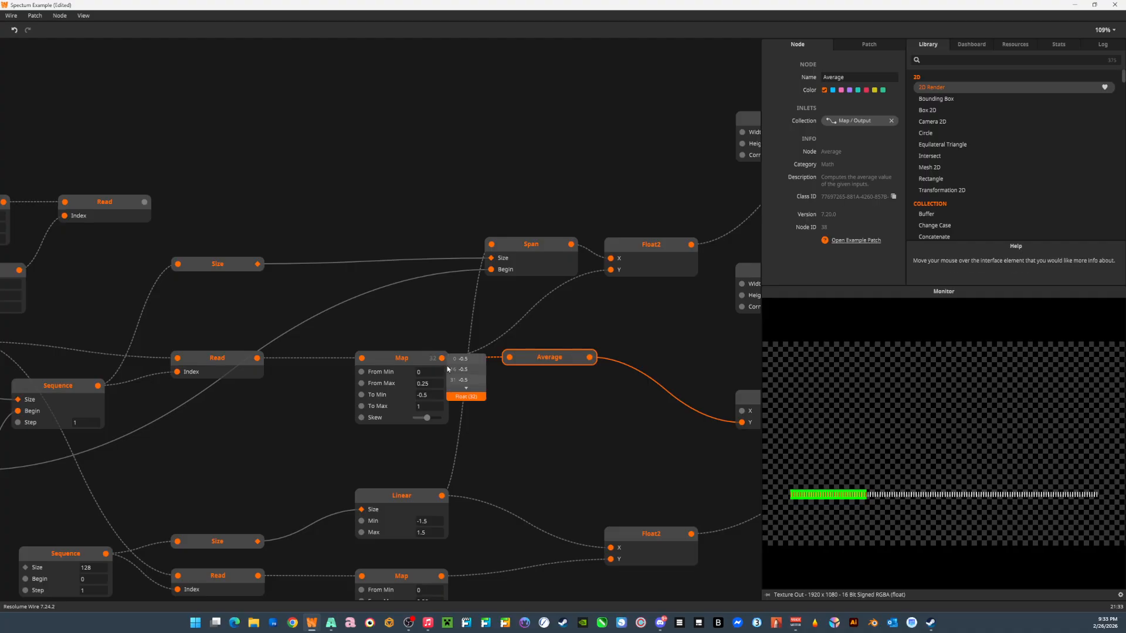
mouse_move(510, 360)
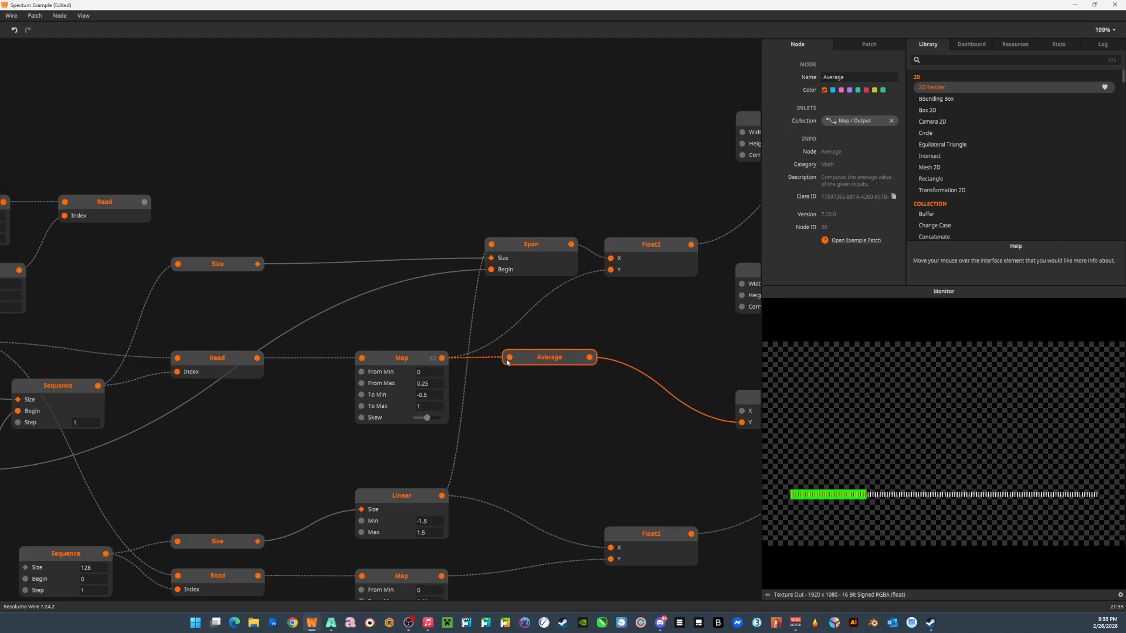
drag(551, 399, 351, 402)
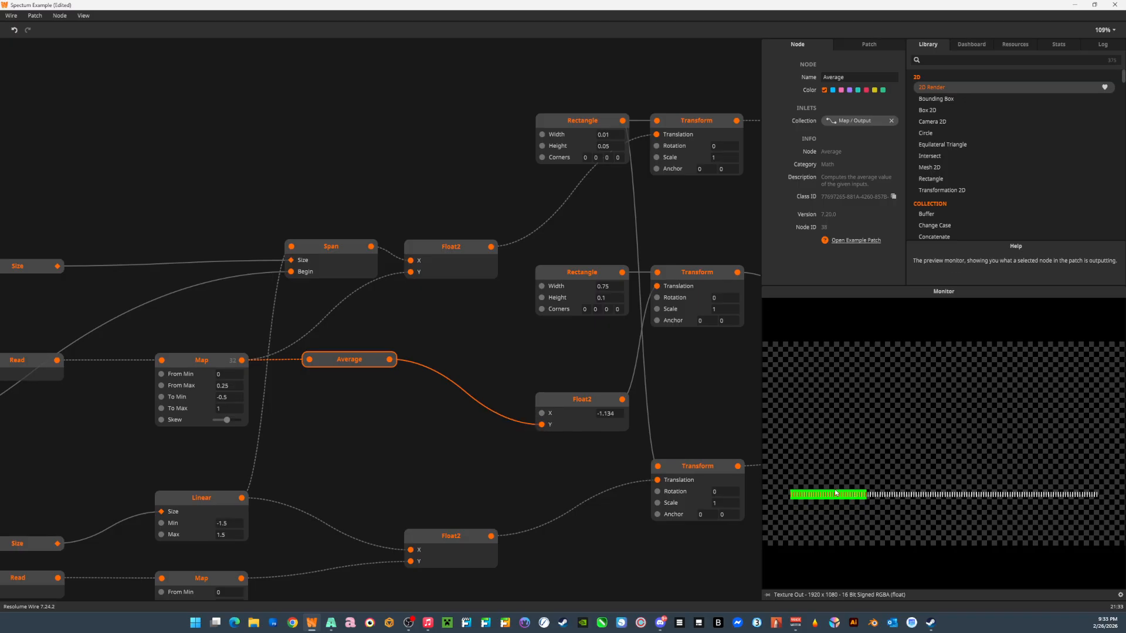
Preview the 0.75-wide Rectangle, its Transform and the green Colorize node, and trace the chain through Join to Texture Out.
click(698, 276)
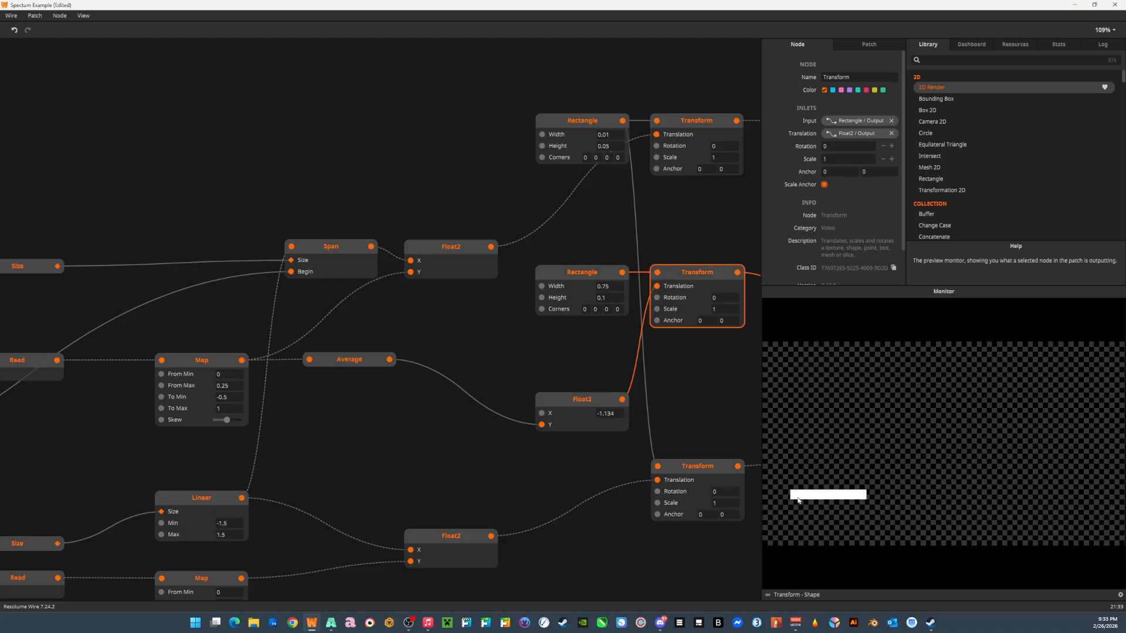
drag(667, 400, 306, 388)
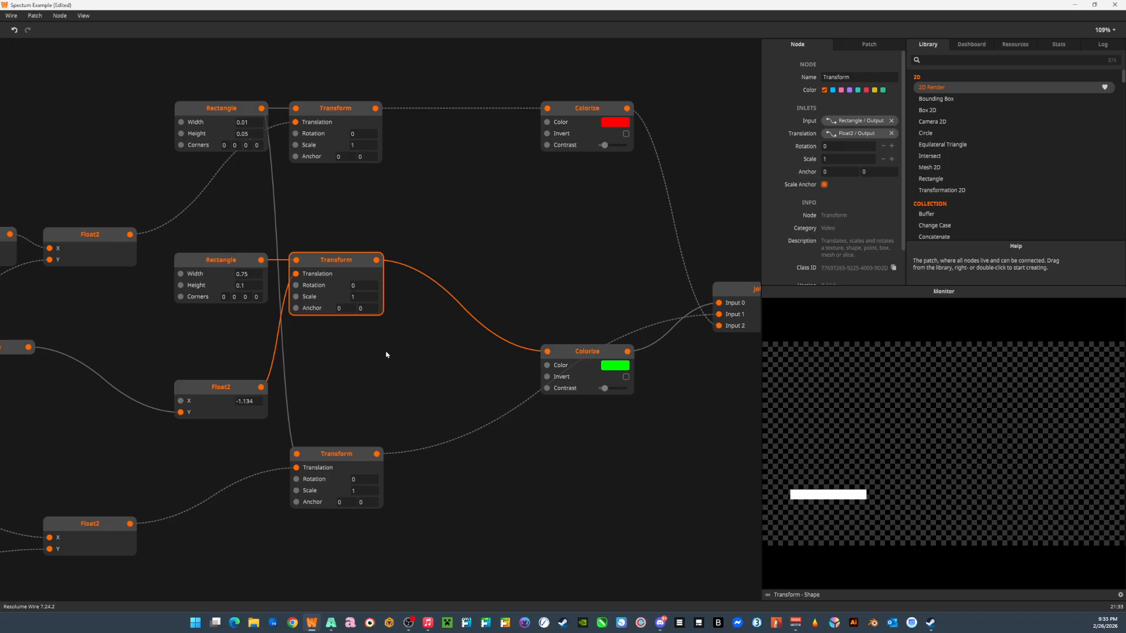
click(240, 275)
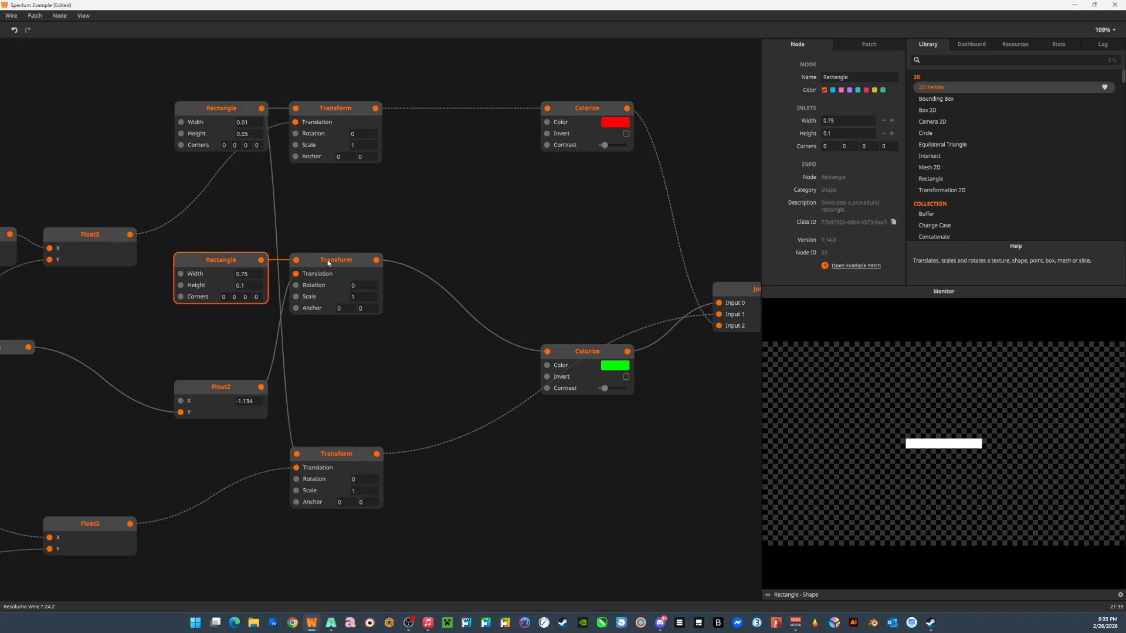
click(376, 281)
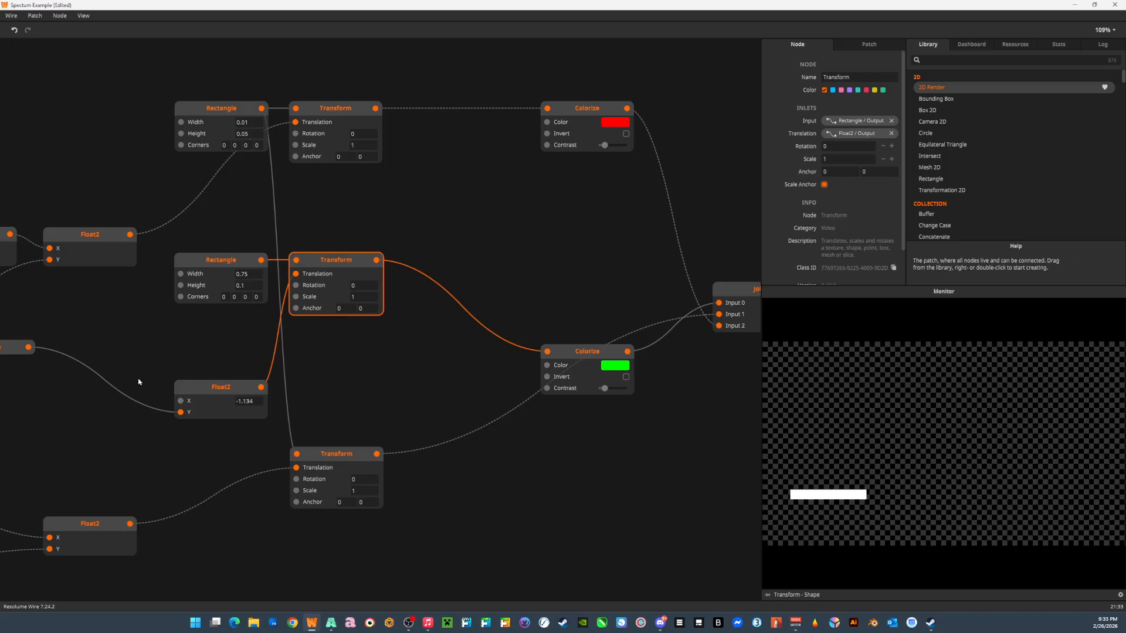
scroll(200, 352, left, 5)
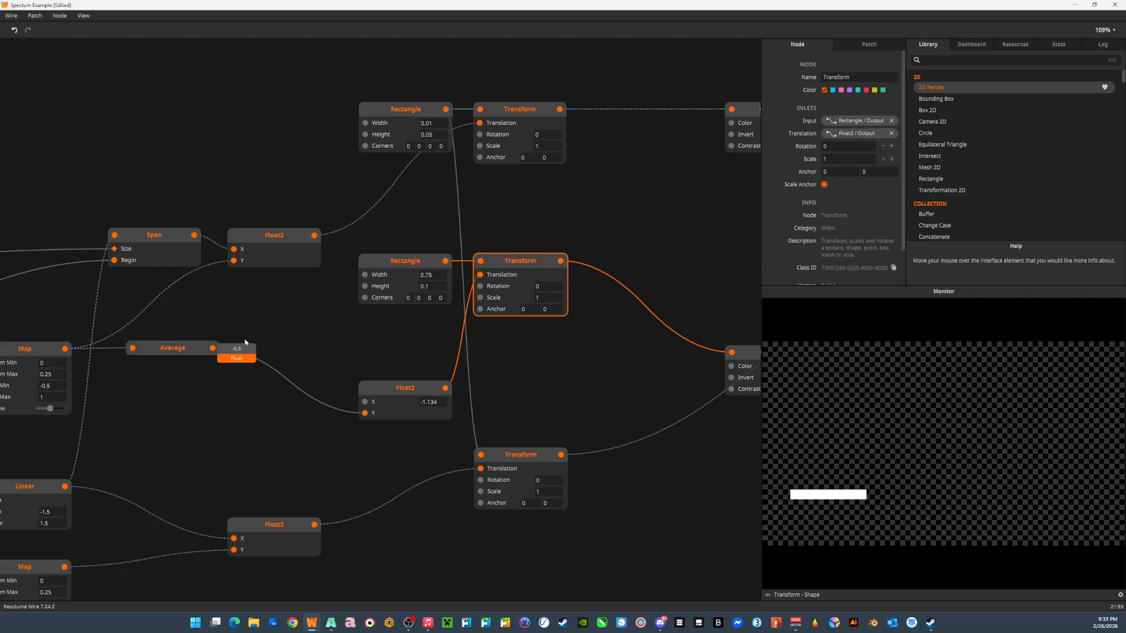
click(402, 267)
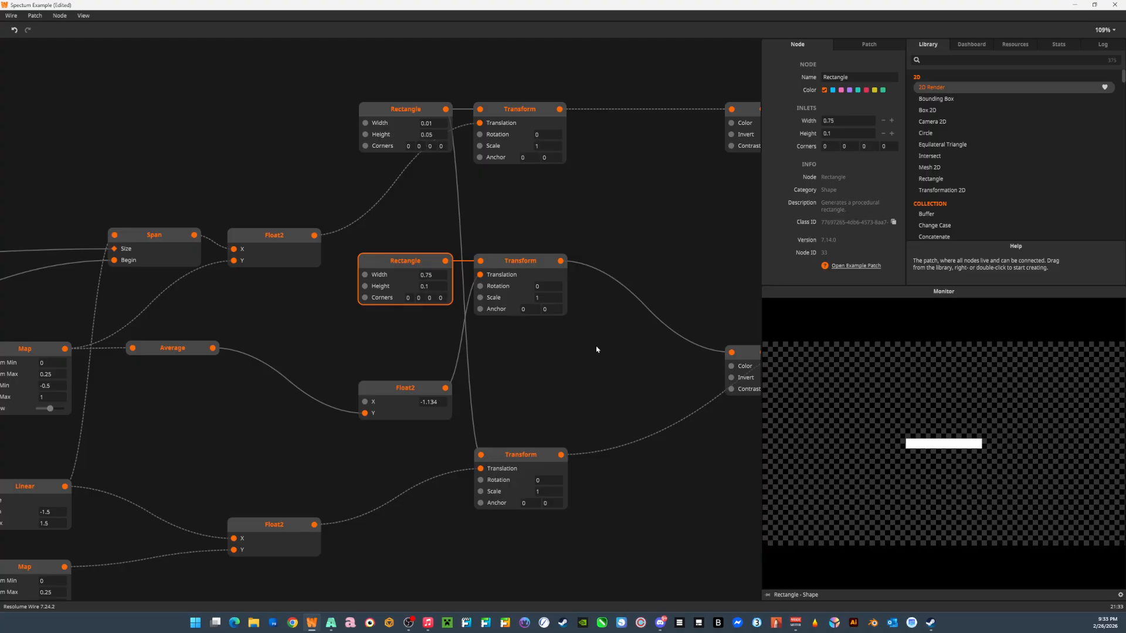
drag(644, 373, 334, 366)
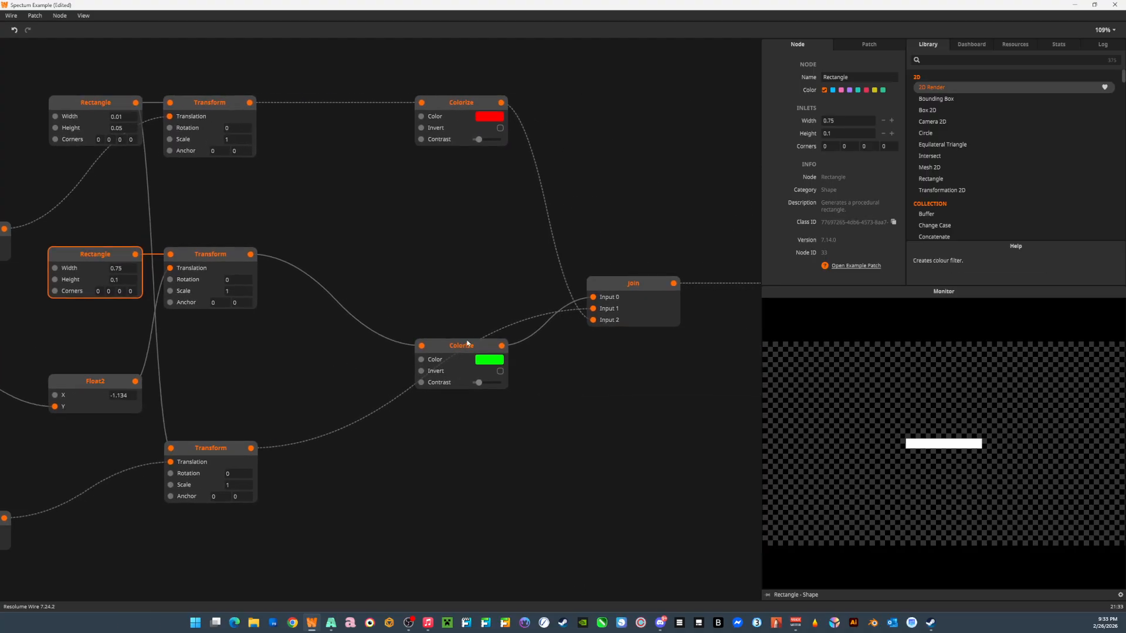
click(465, 351)
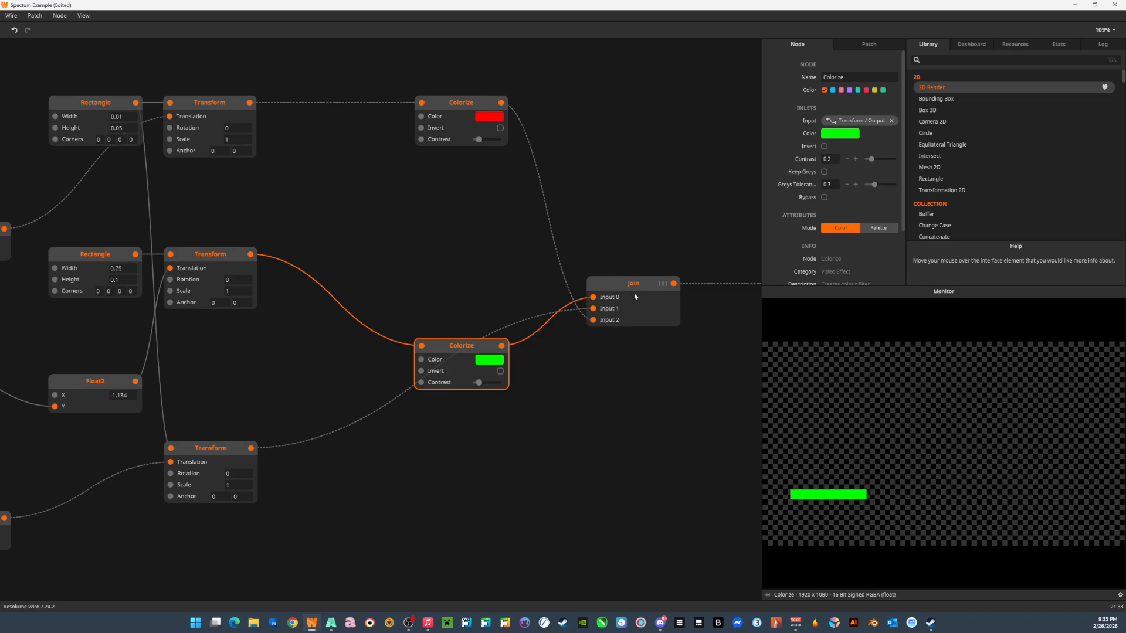
drag(74, 383, 214, 377)
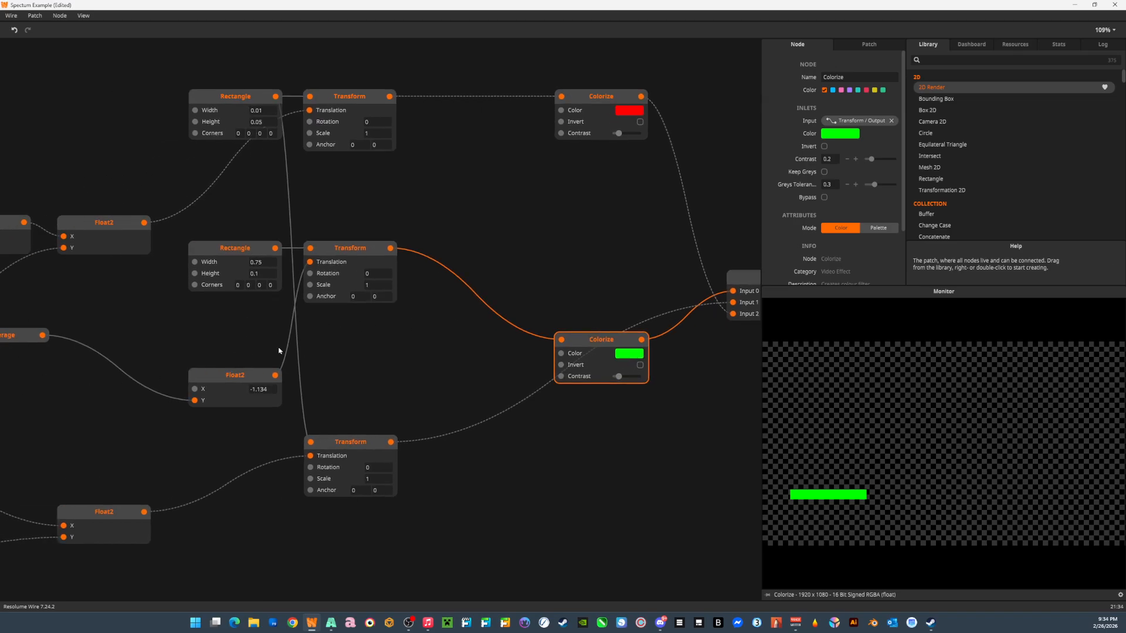
drag(646, 427, 253, 415)
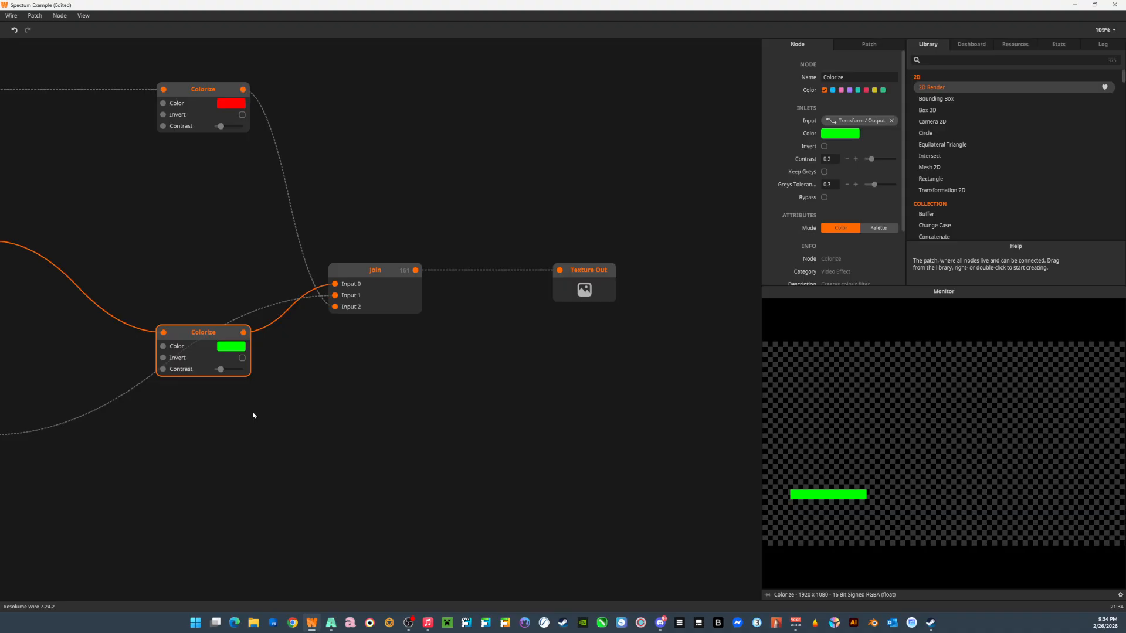
Switch to Resolume Arena to view the Spectrum Example clip's output in the composition, and return to Resolume Wire.
key(alt+Tab)
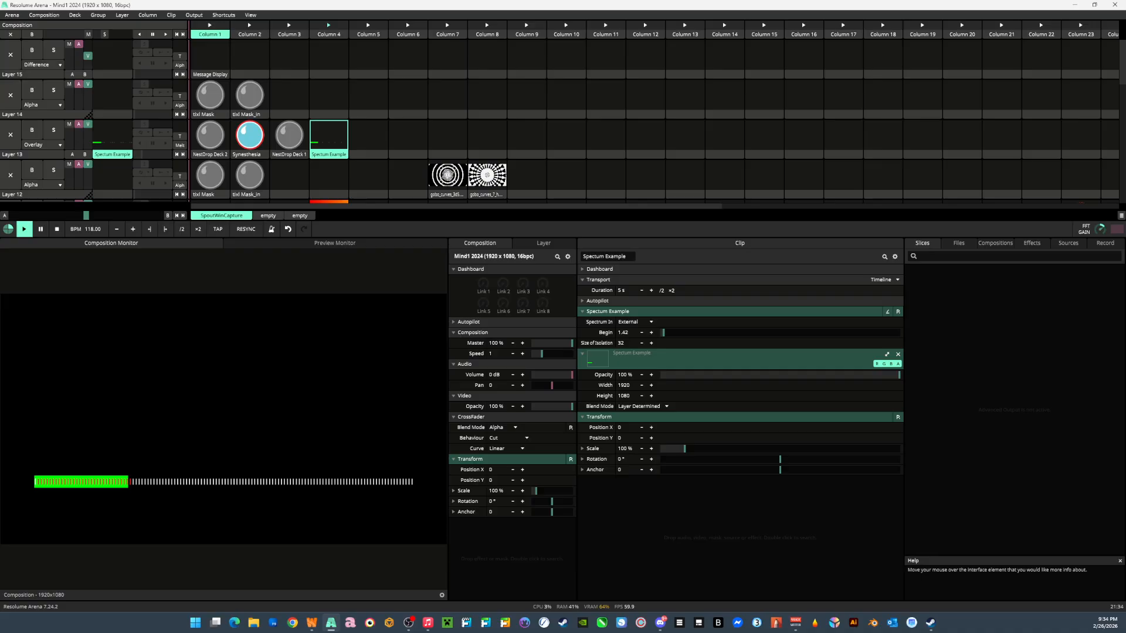
key(alt+Tab)
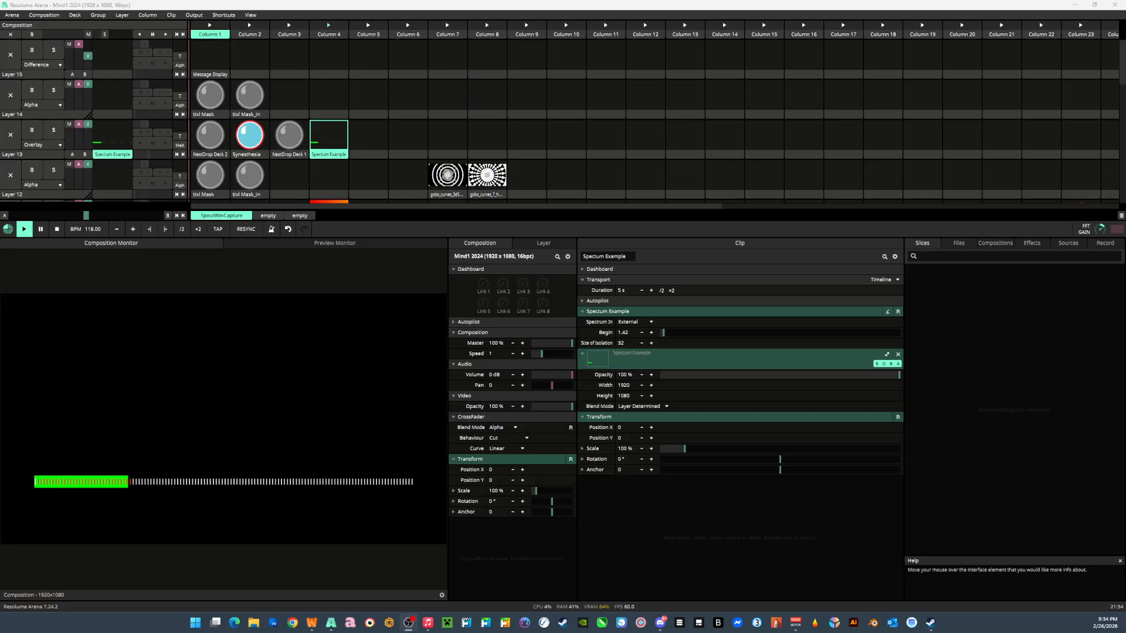
key(alt+Tab)
key(alt+Tab)
Nudge the Sequence node of size 128 slightly up and to the left in front of its Size and Read nodes.
mouse_move(250, 343)
mouse_down()
mouse_move(574, 343)
mouse_move(523, 357)
mouse_up()
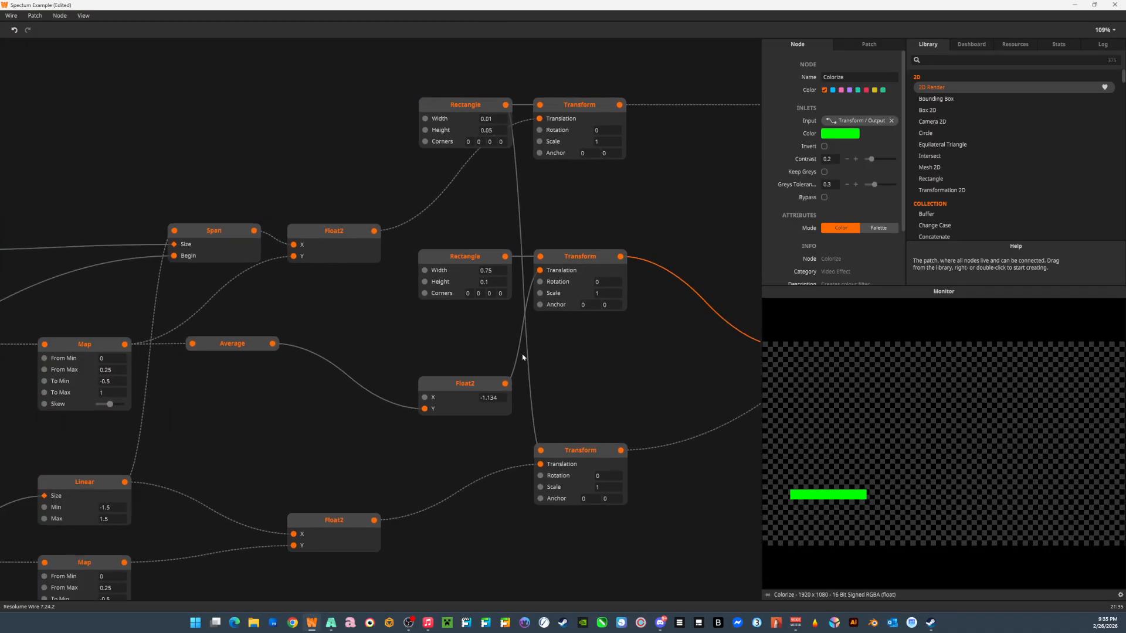
drag(144, 315, 535, 348)
drag(182, 312, 452, 272)
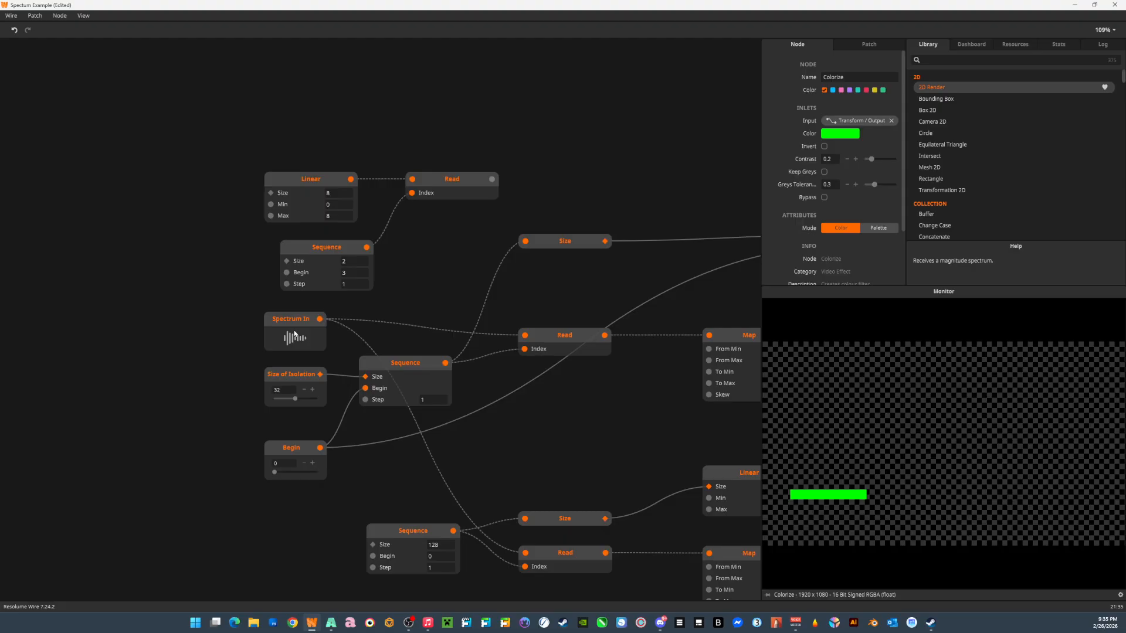
drag(590, 430, 201, 422)
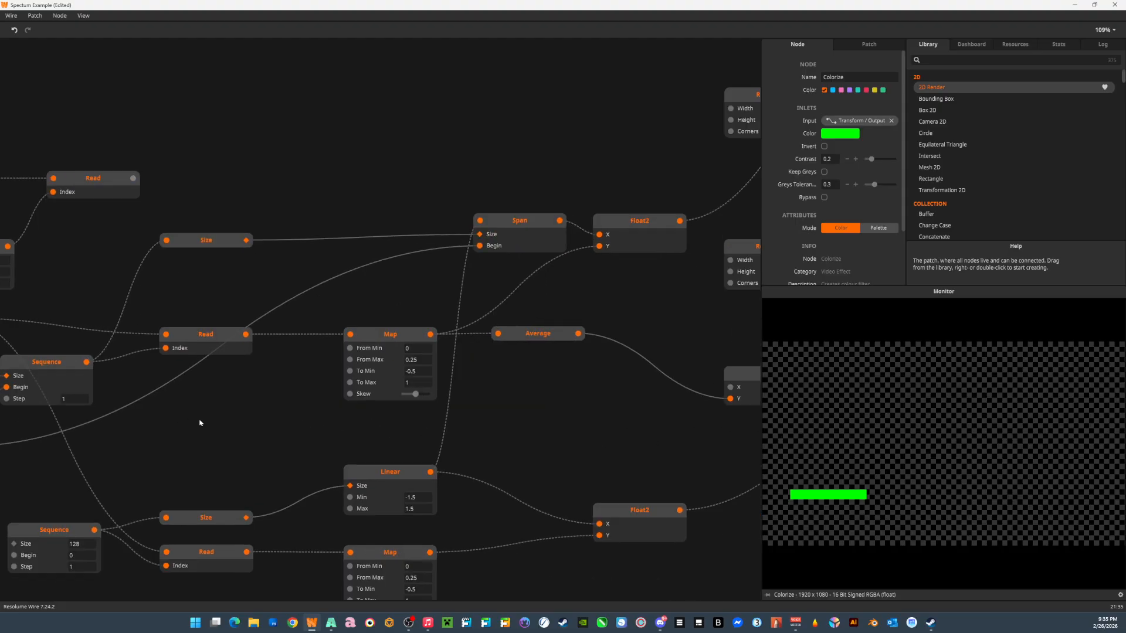
drag(588, 442, 271, 429)
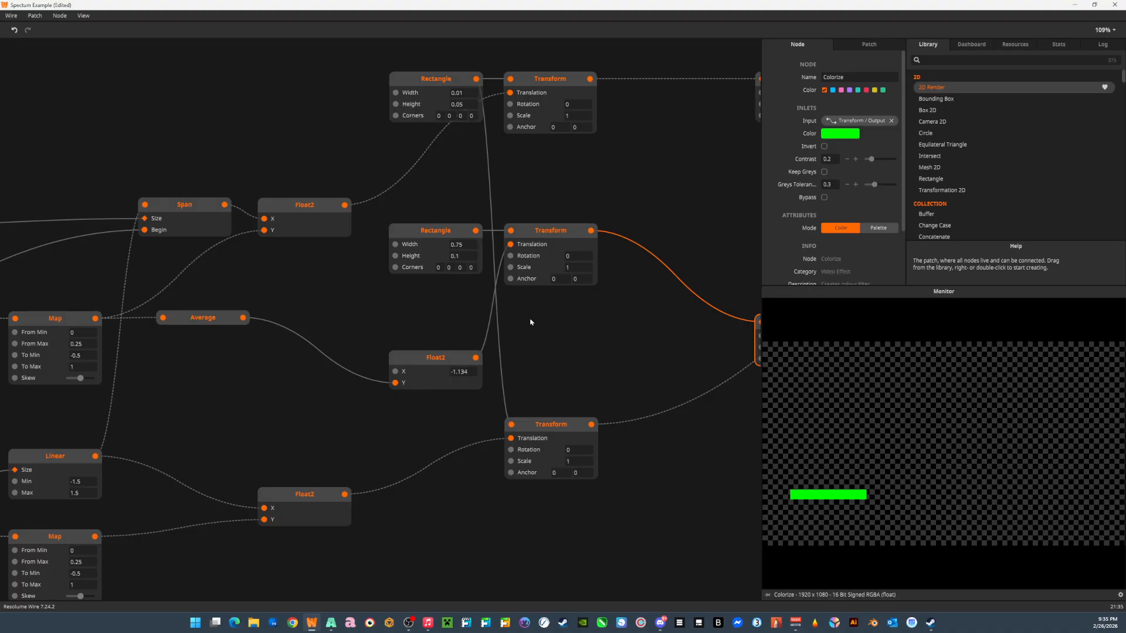
drag(215, 365, 545, 353)
drag(91, 400, 404, 401)
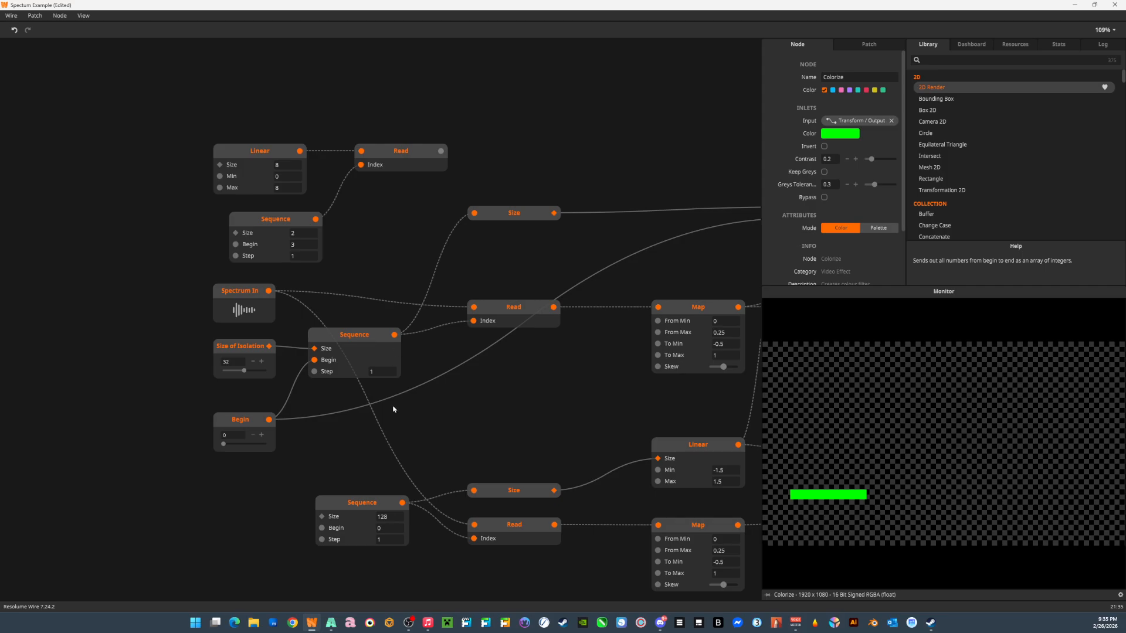
click(345, 513)
mouse_move(346, 513)
mouse_down()
mouse_move(329, 510)
mouse_move(338, 500)
mouse_up()
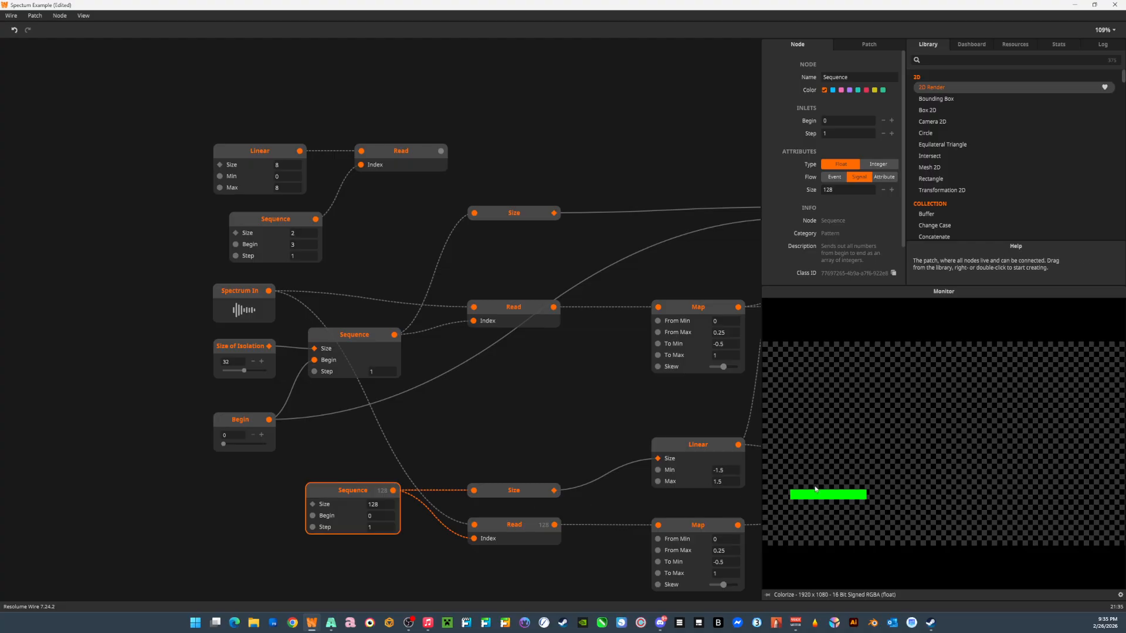
Inspect the Float2 node fed by Linear and the lower Map, and preview the Transform whose Translation it drives.
drag(521, 514, 150, 495)
click(574, 471)
drag(476, 498, 3, 498)
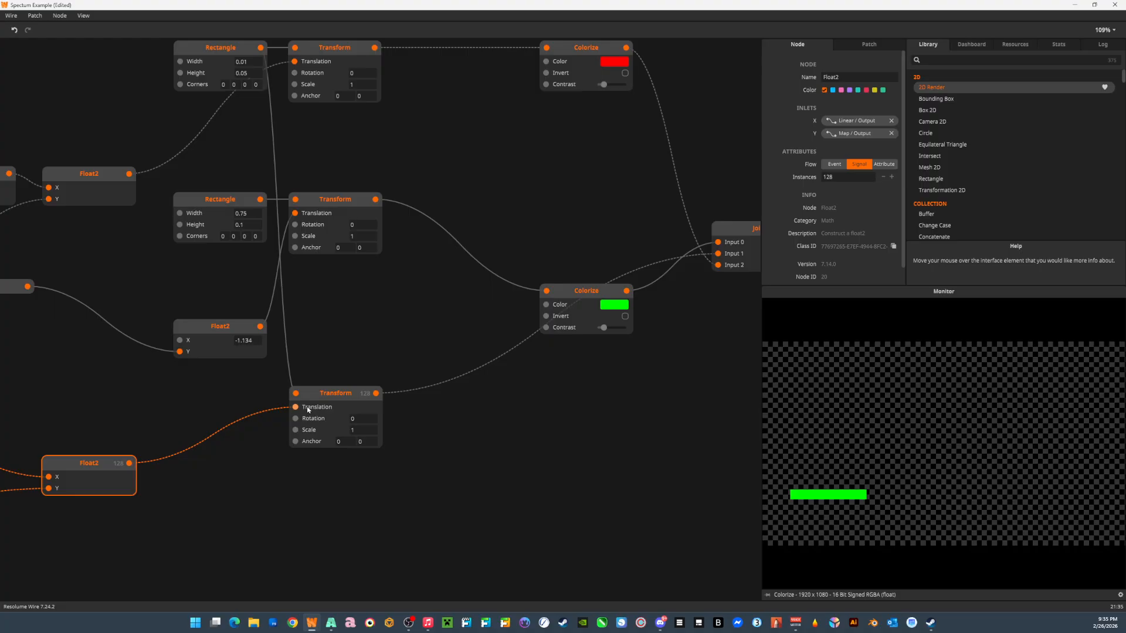
click(329, 394)
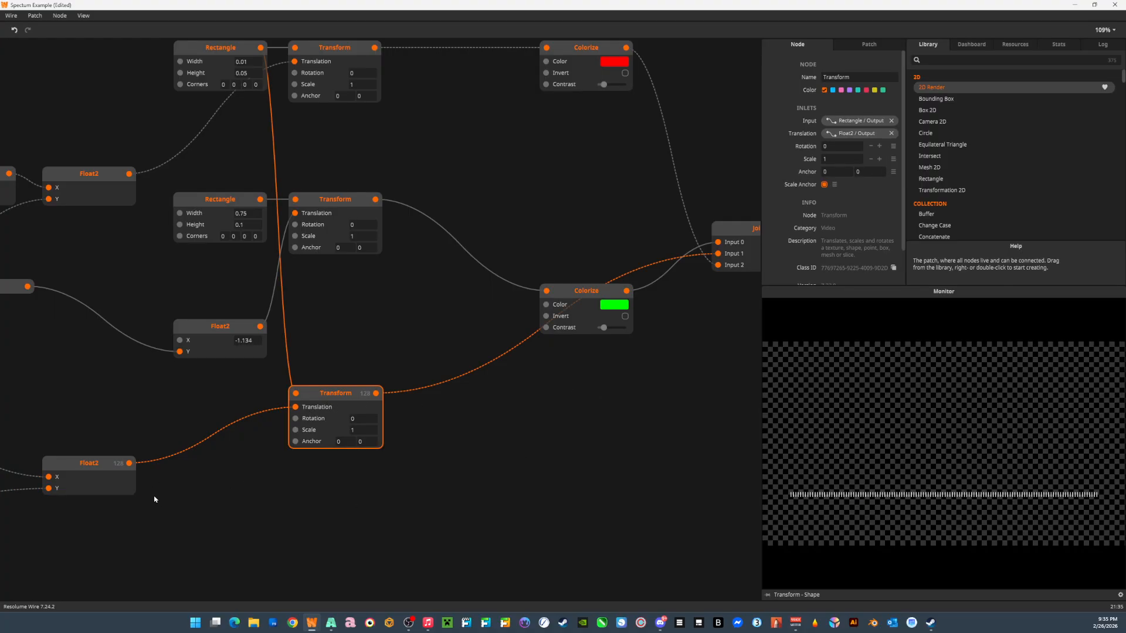
Trace the lower spectrum chain from Sequence through Transform to Join, and preview the combined Join output.
drag(159, 500, 384, 485)
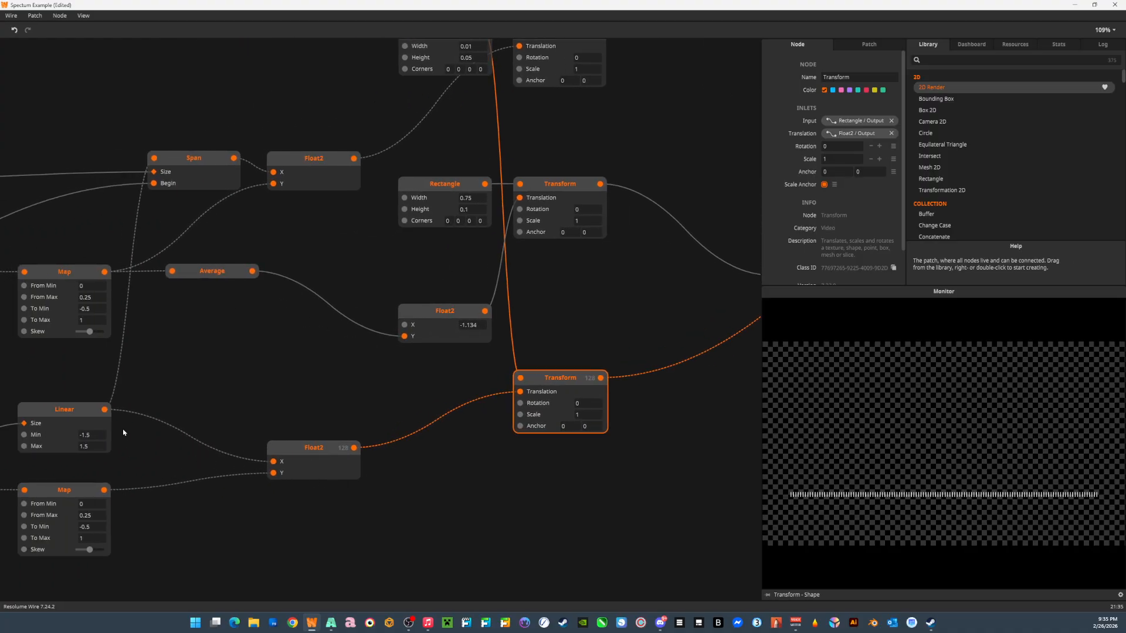
drag(123, 432, 462, 456)
drag(166, 457, 385, 411)
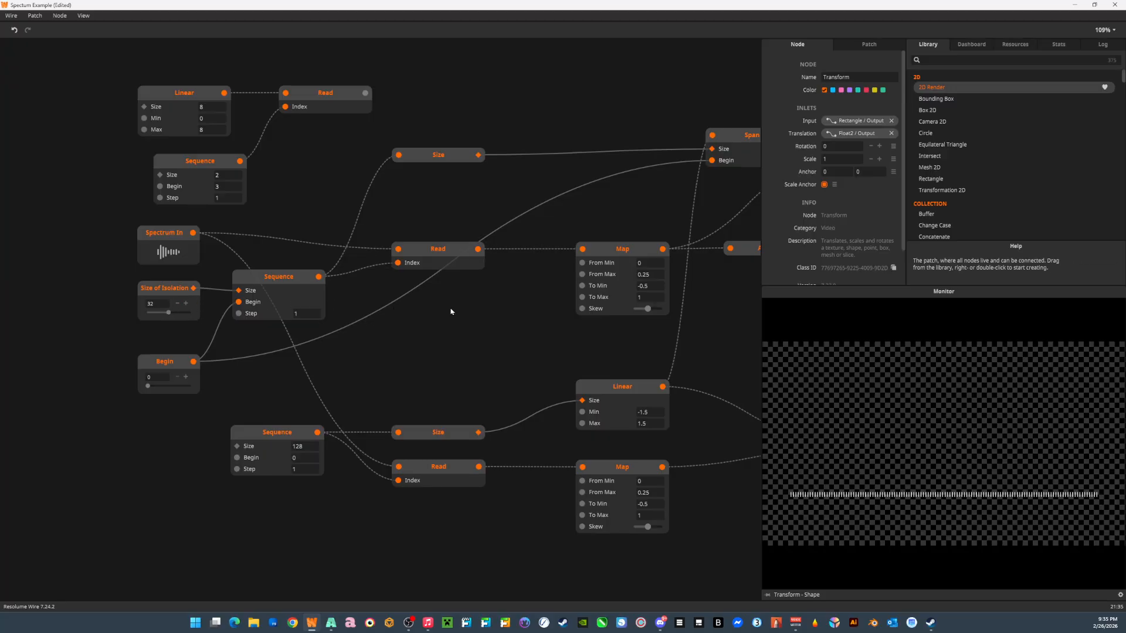
drag(476, 329, 1, 334)
drag(581, 330, 183, 341)
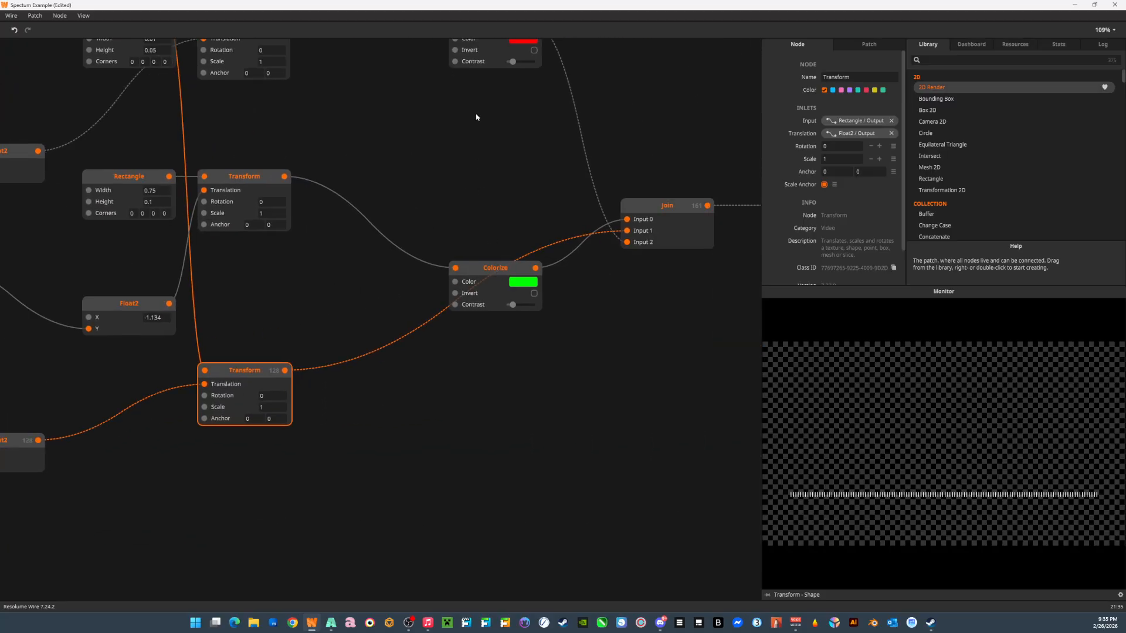
click(675, 208)
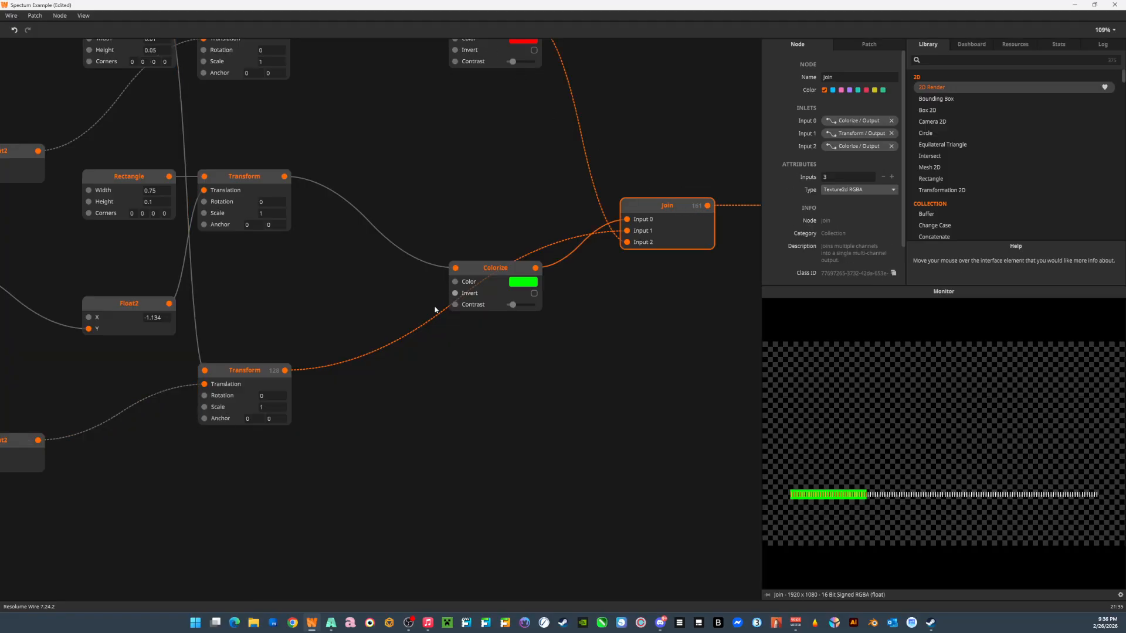
Set the Size of Isolation parameter to 43.
drag(197, 339, 626, 407)
drag(217, 384, 573, 338)
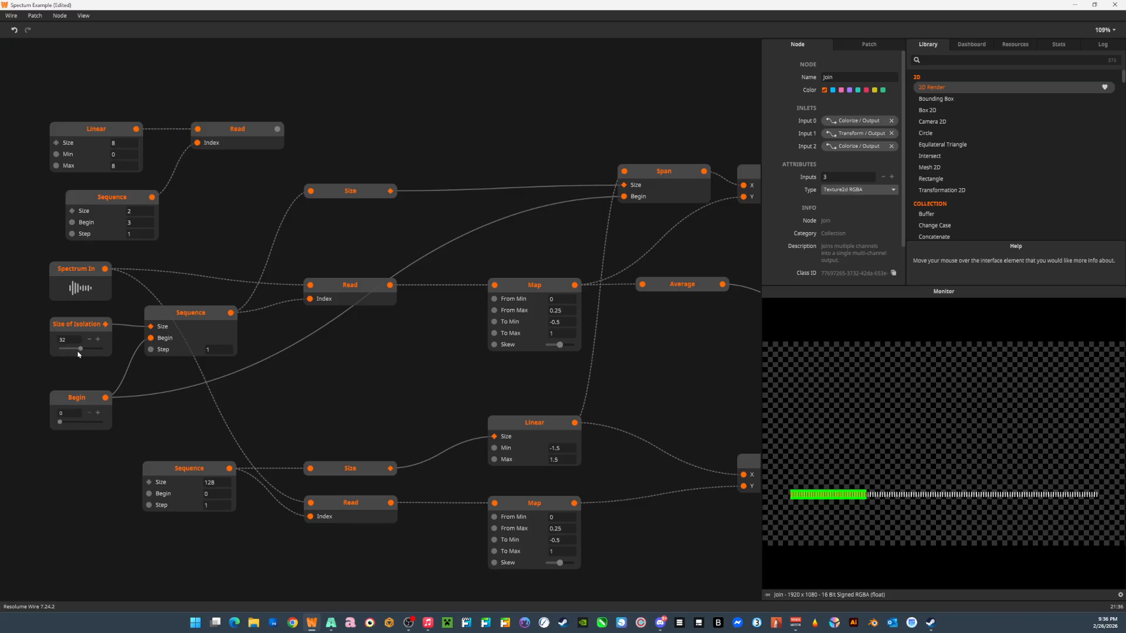
drag(82, 353, 89, 353)
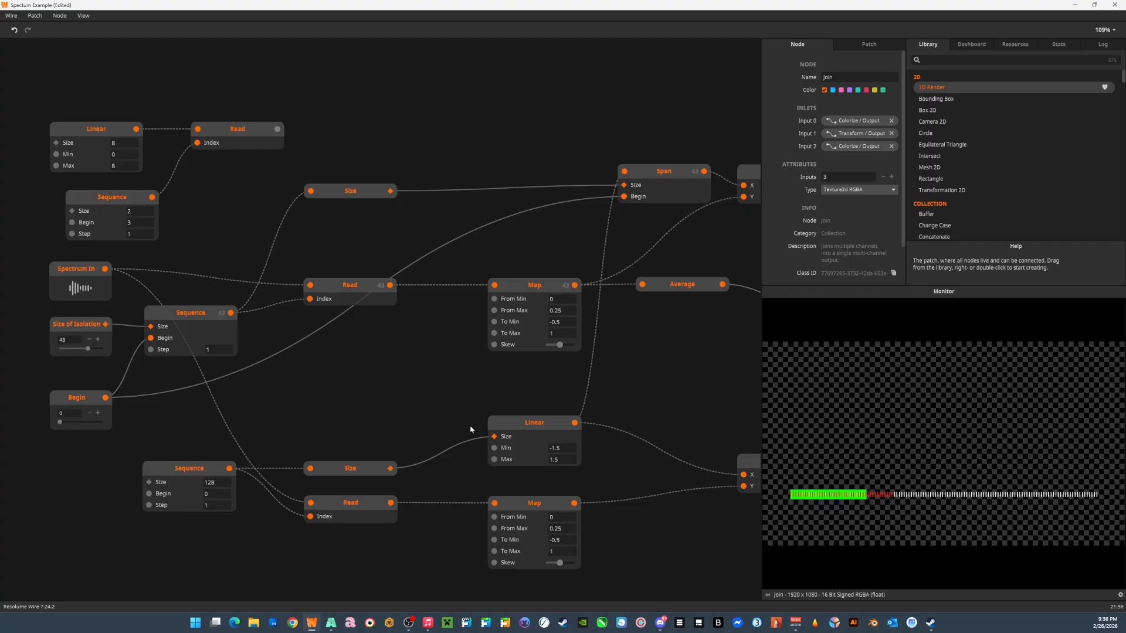
Move the example Linear, Sequence and Read nodes together up and to the right, away from the main spectrum chain.
drag(531, 397, 337, 380)
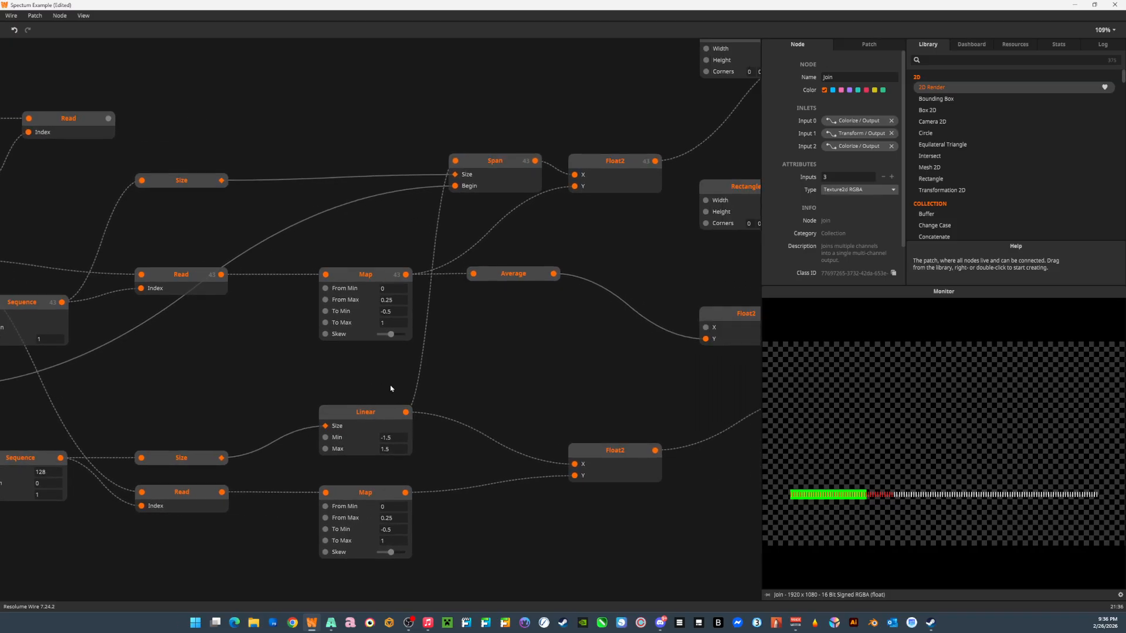
drag(502, 407, 278, 466)
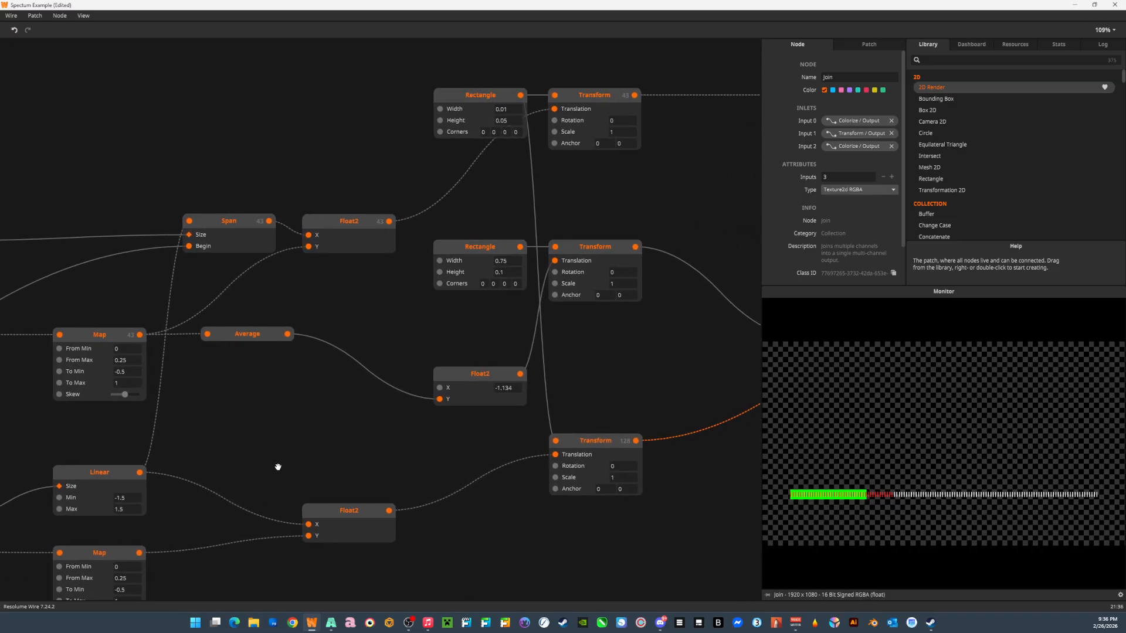
drag(271, 444, 606, 413)
drag(321, 405, 387, 405)
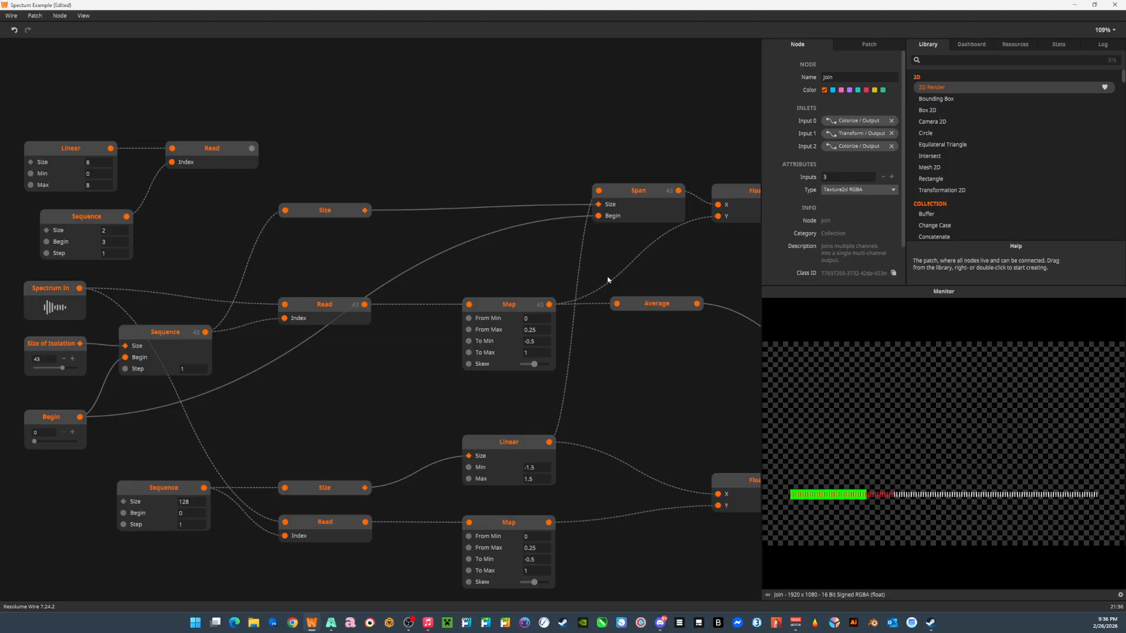
drag(608, 281, 390, 287)
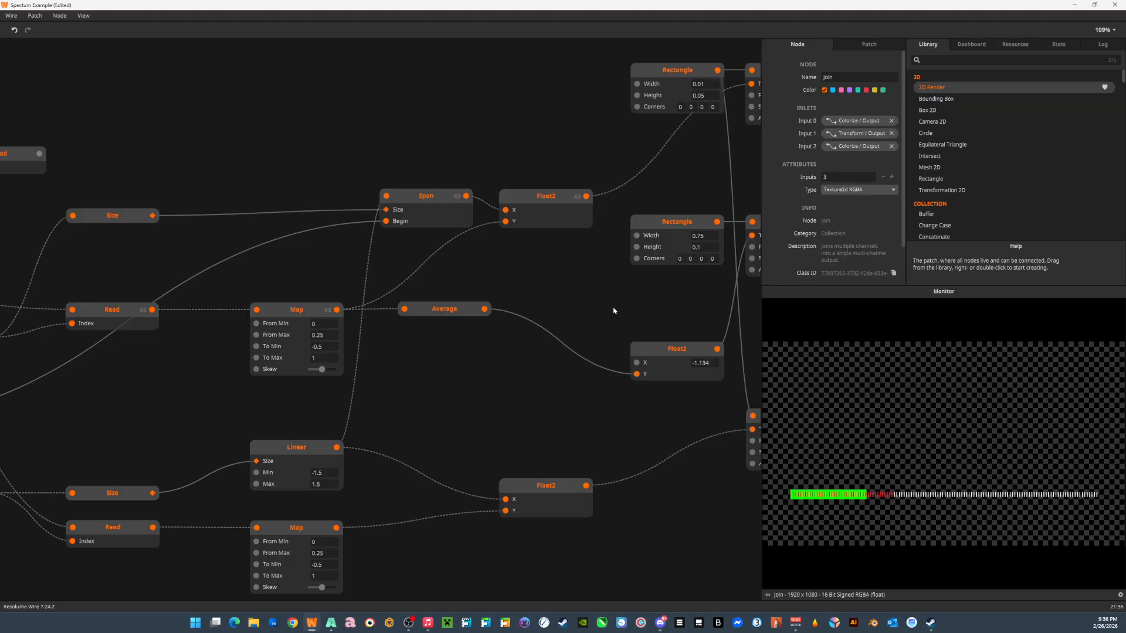
scroll(614, 311, up, 5)
scroll(614, 311, left, 5)
drag(123, 324, 300, 452)
drag(306, 368, 591, 226)
drag(613, 311, 426, 281)
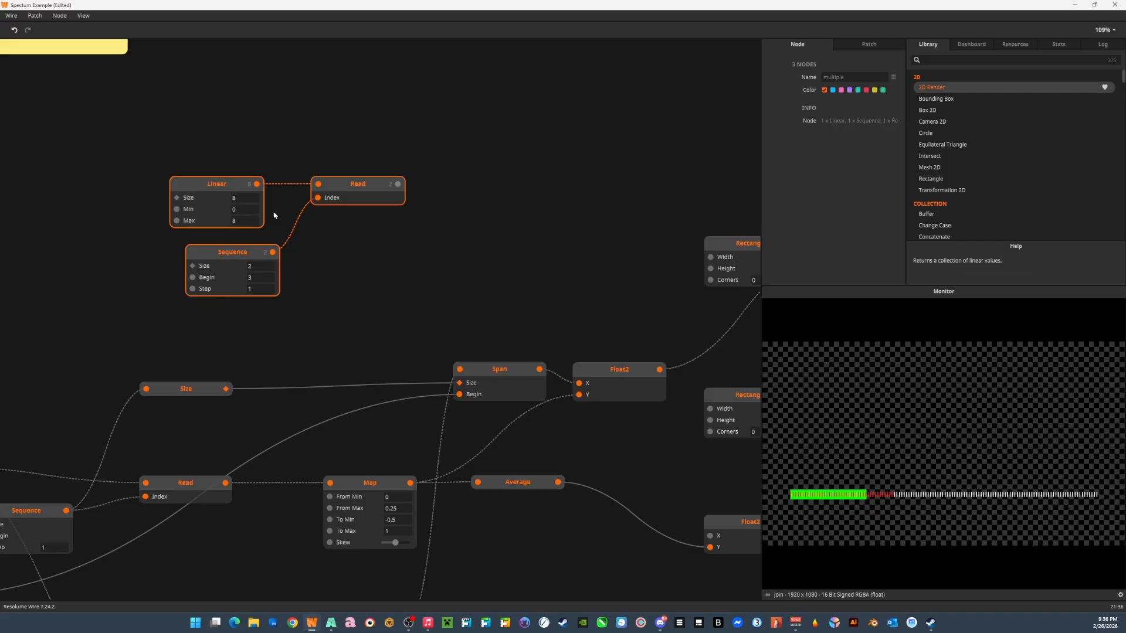
Move the 0.01-wide Rectangle node slightly left of its Transform, and preview that Transform's output.
scroll(411, 263, right, 5)
scroll(410, 264, down, 1)
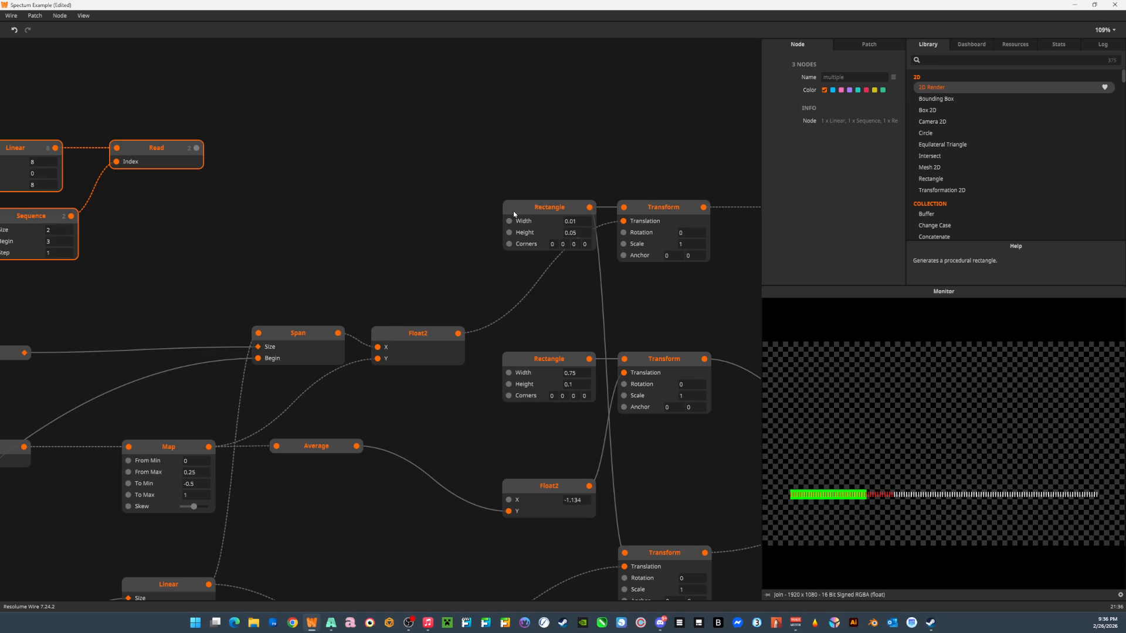
drag(516, 211, 478, 210)
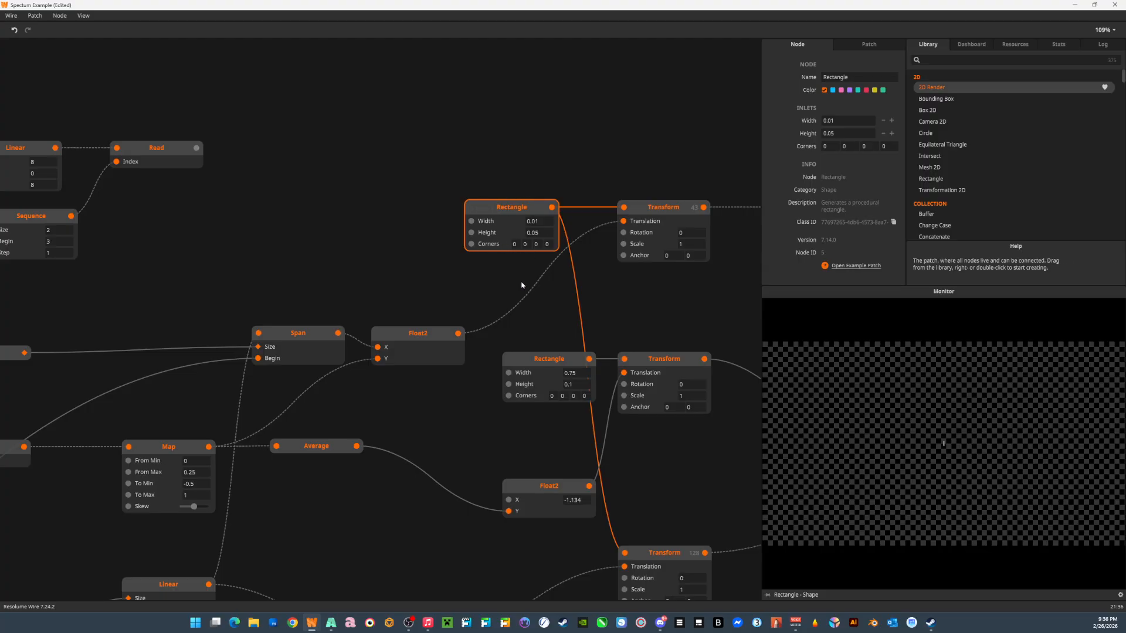
click(675, 208)
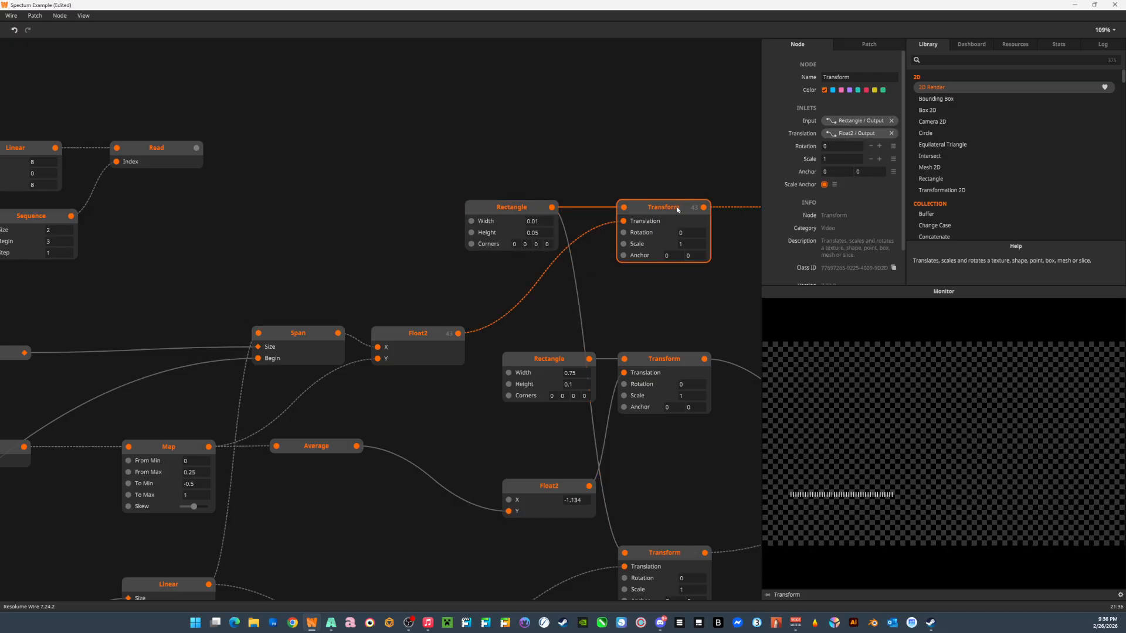
Examine how Span takes its Size, Begin and Linear collection inputs, and trace them back to the Sequence and Begin nodes.
drag(686, 314, 588, 299)
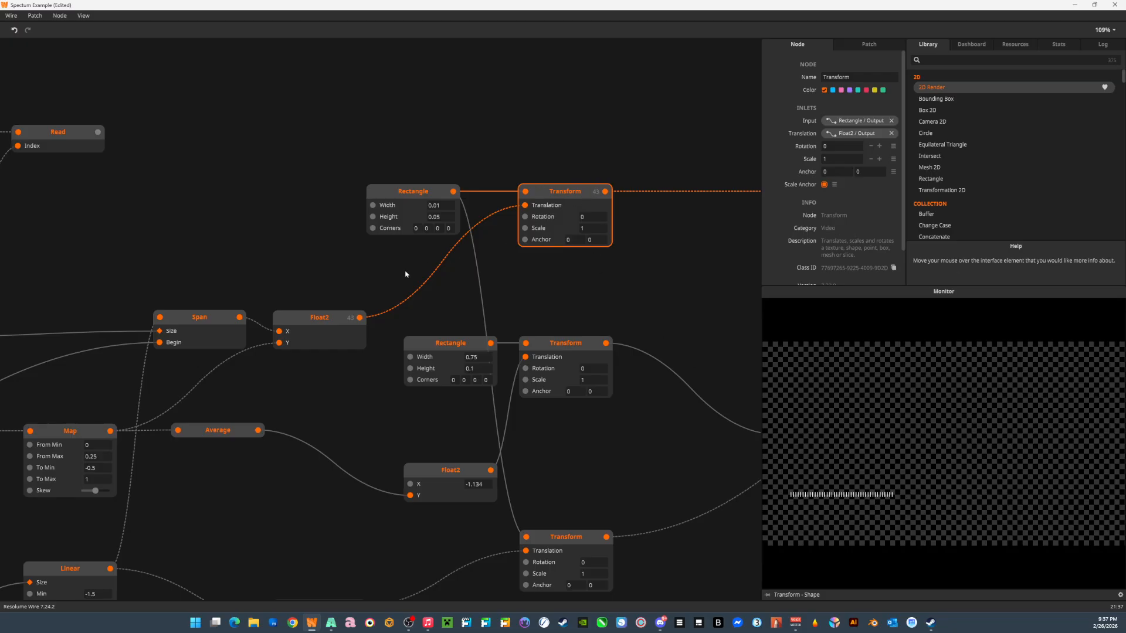
drag(344, 318, 539, 292)
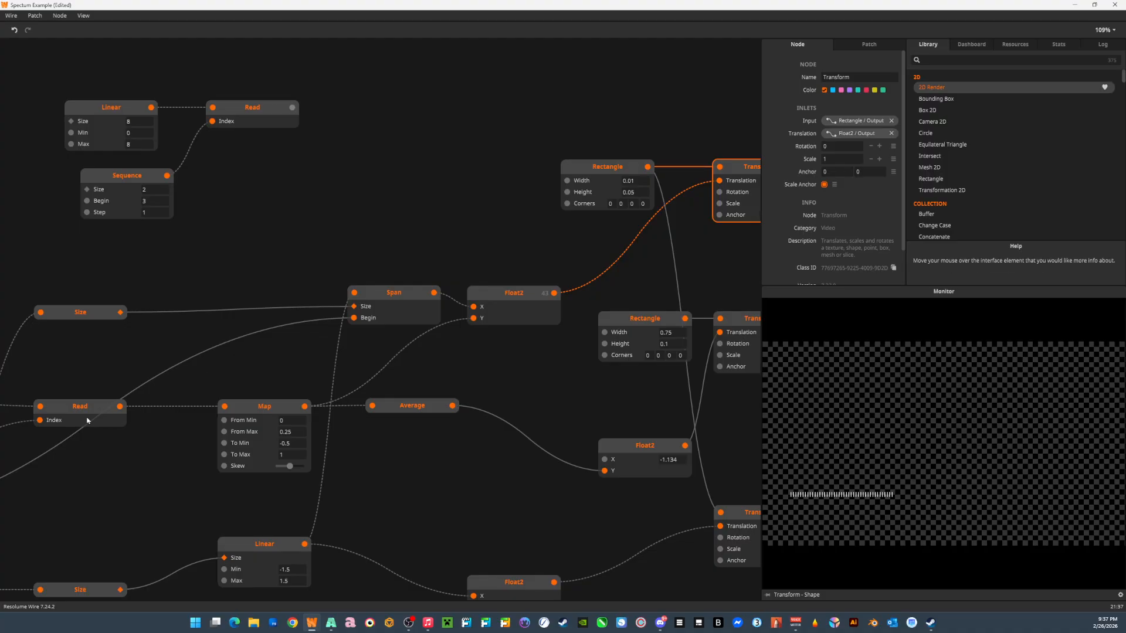
drag(138, 403, 334, 344)
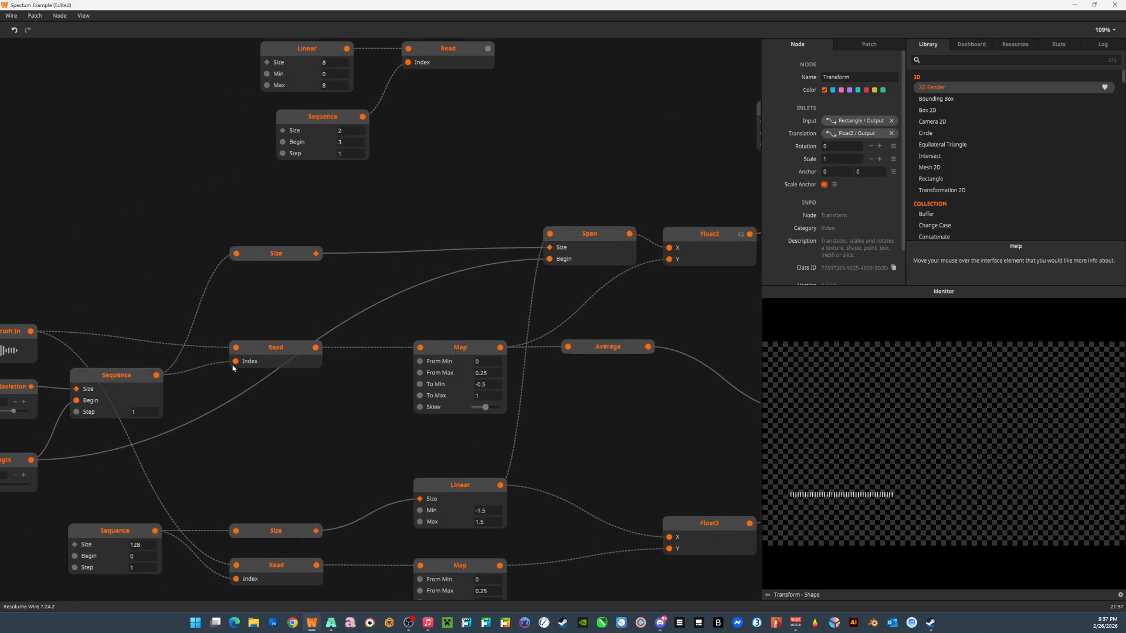
click(588, 239)
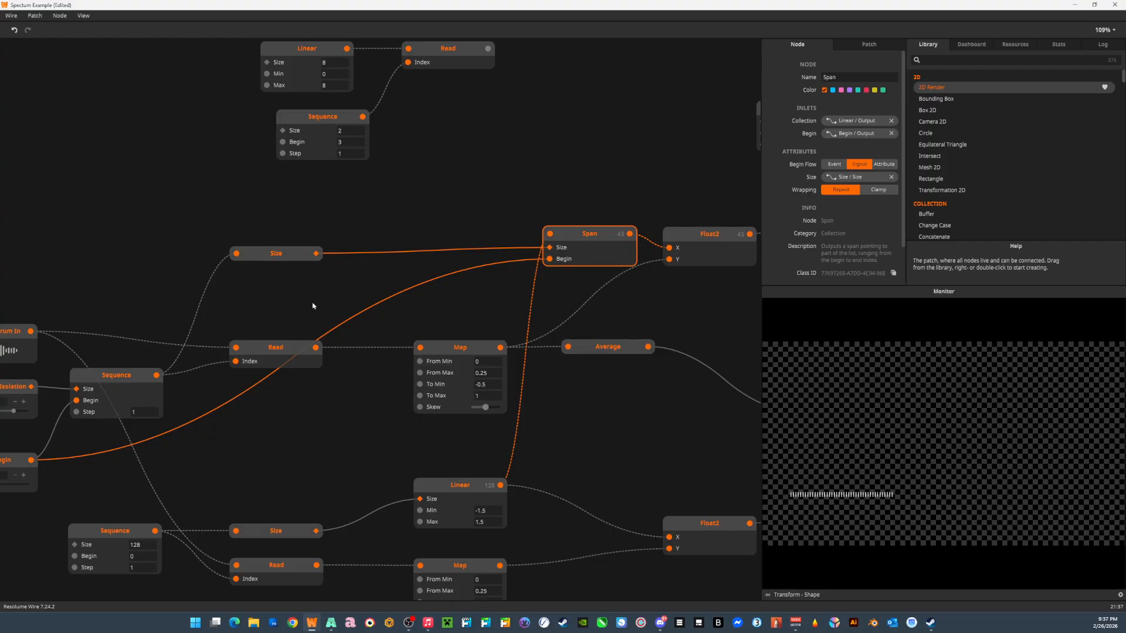
drag(211, 312, 528, 282)
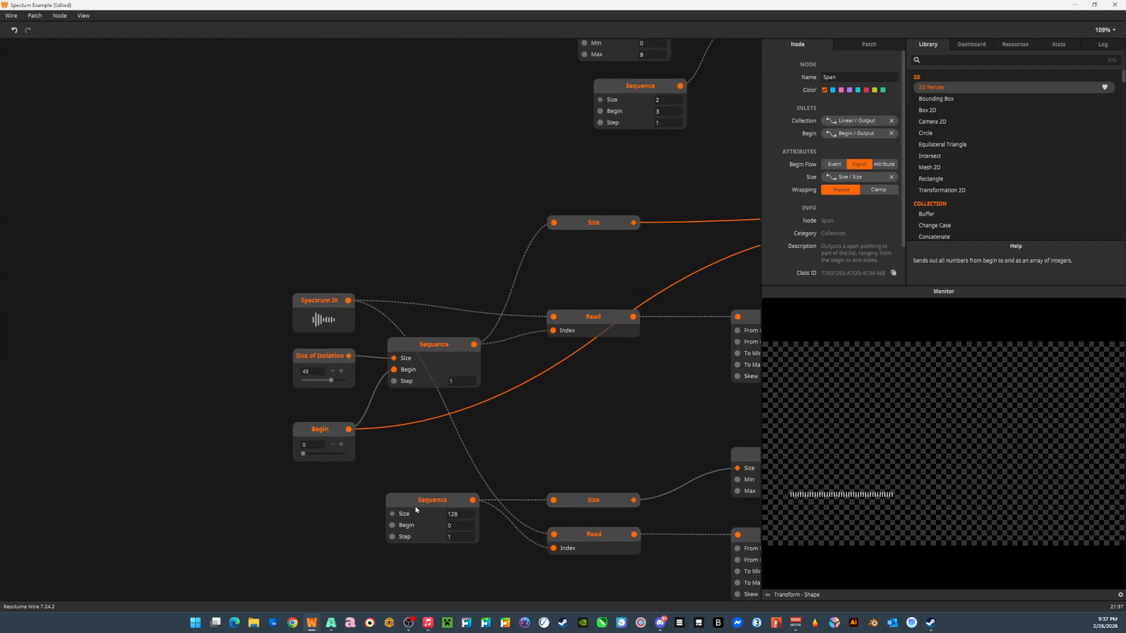
drag(612, 305, 375, 332)
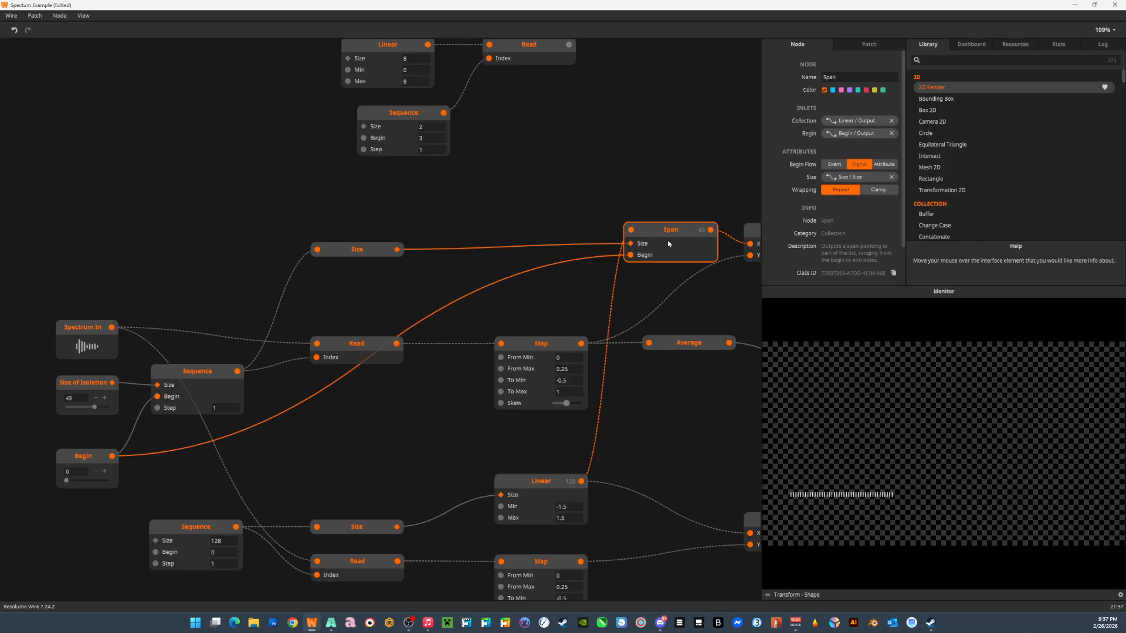
drag(542, 310, 411, 301)
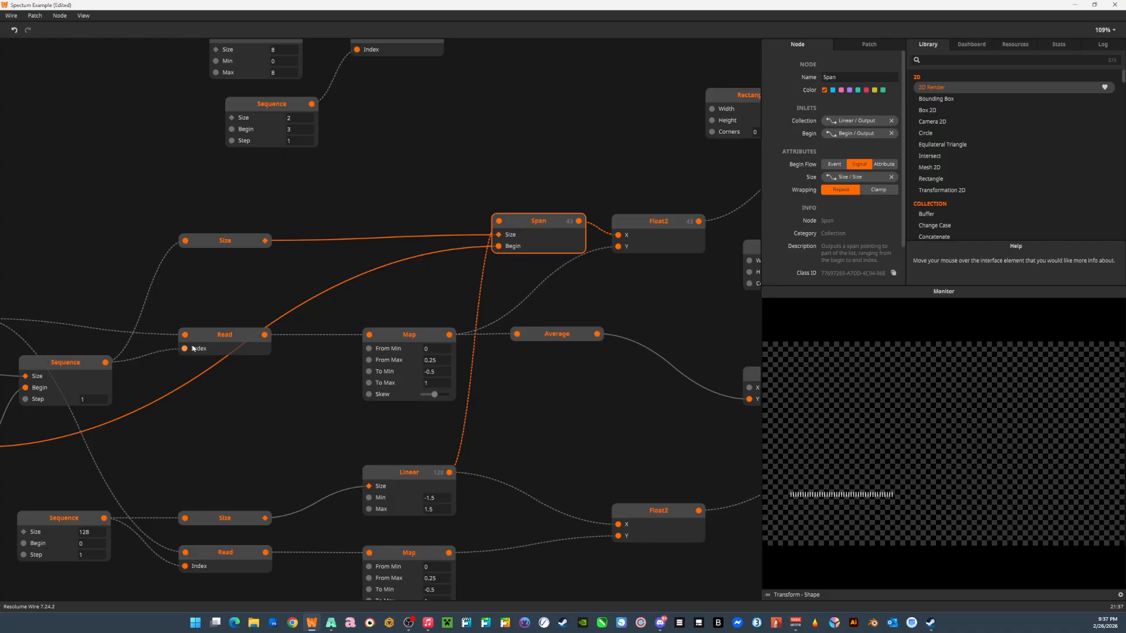
drag(176, 365, 300, 361)
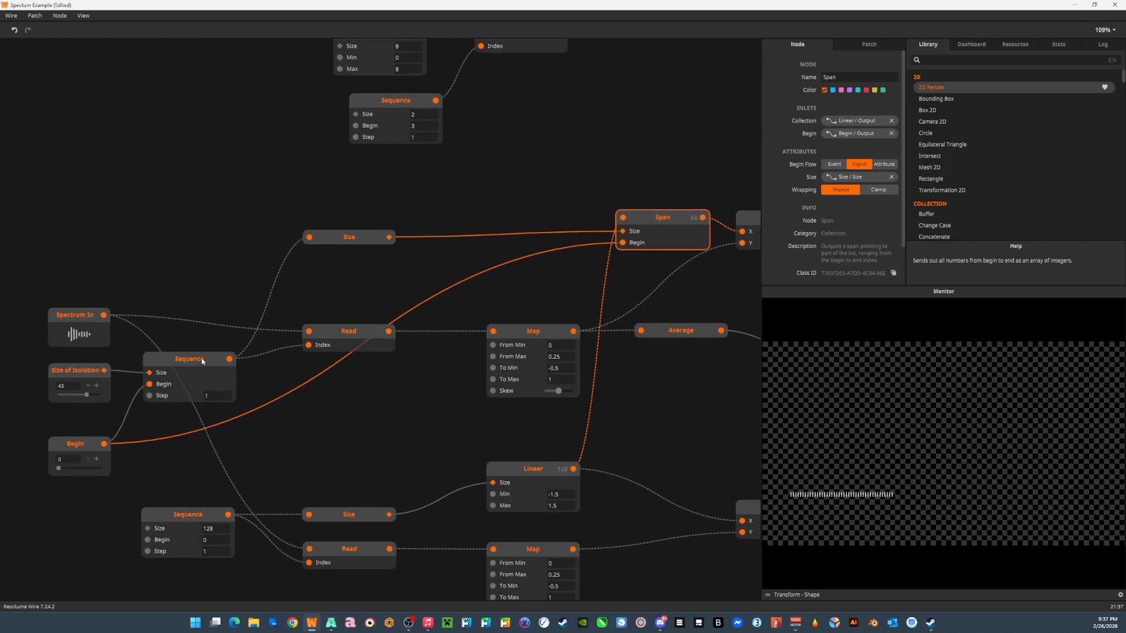
Inspect the isolated Read node's inlets and the Size node that passes the Sequence's size to Span.
click(347, 334)
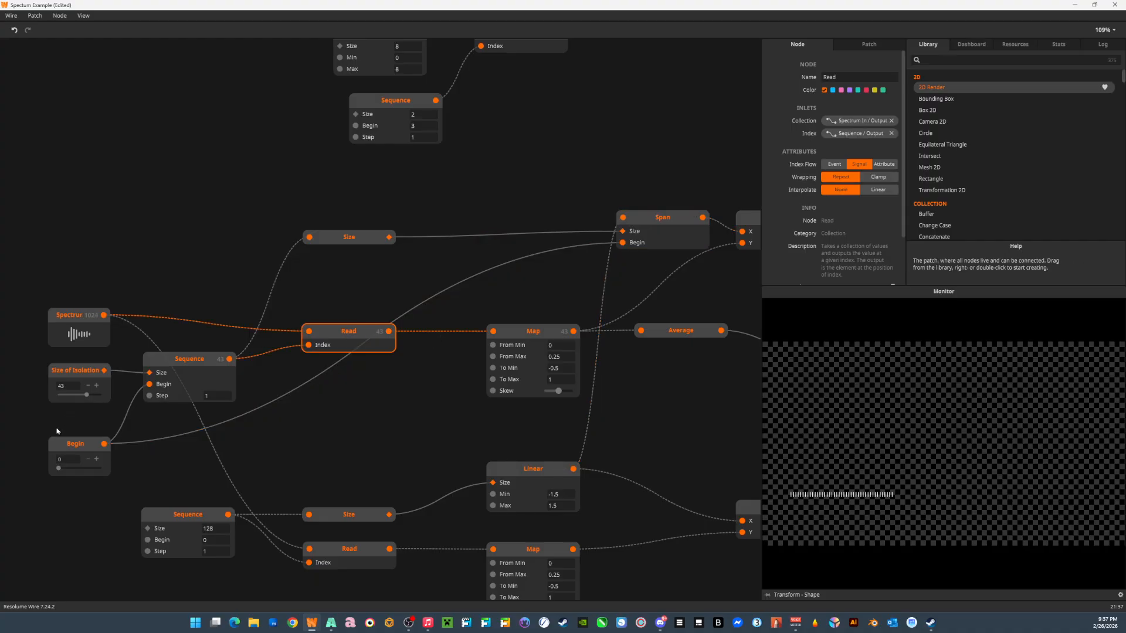
click(361, 240)
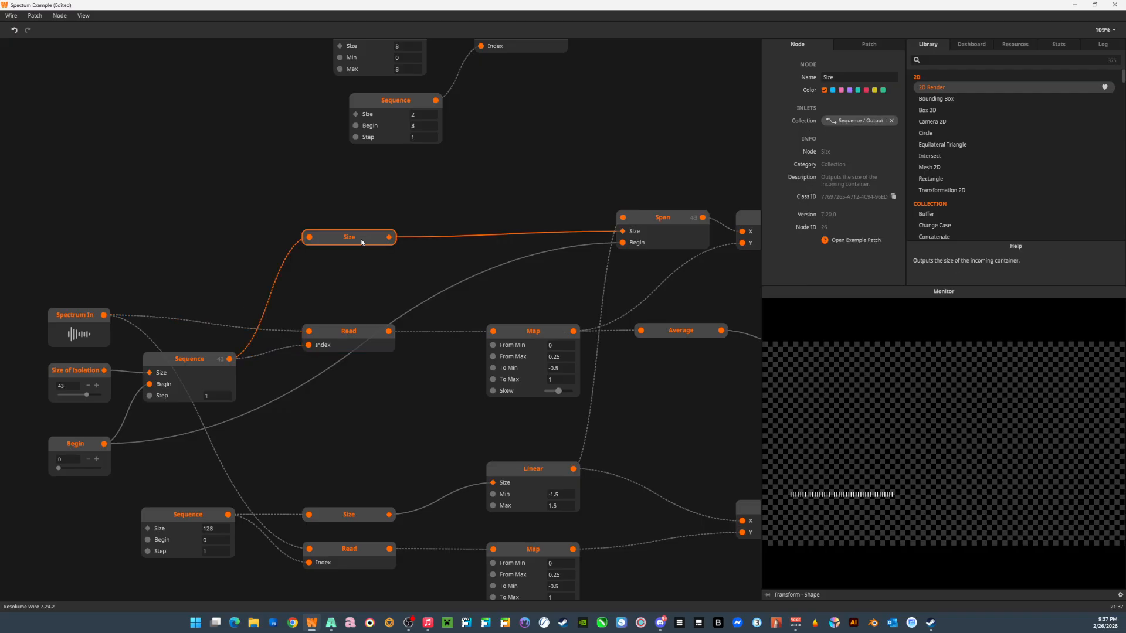
drag(435, 256, 190, 258)
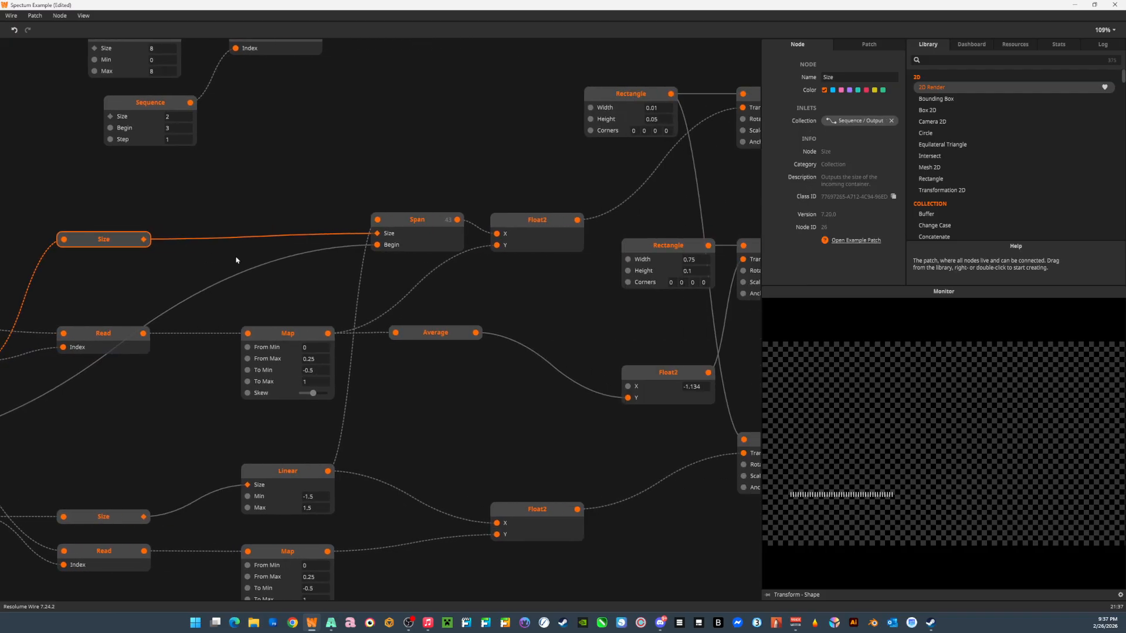
Inspect the Span node and the Float2 node that takes Span as X and Map as Y.
click(430, 234)
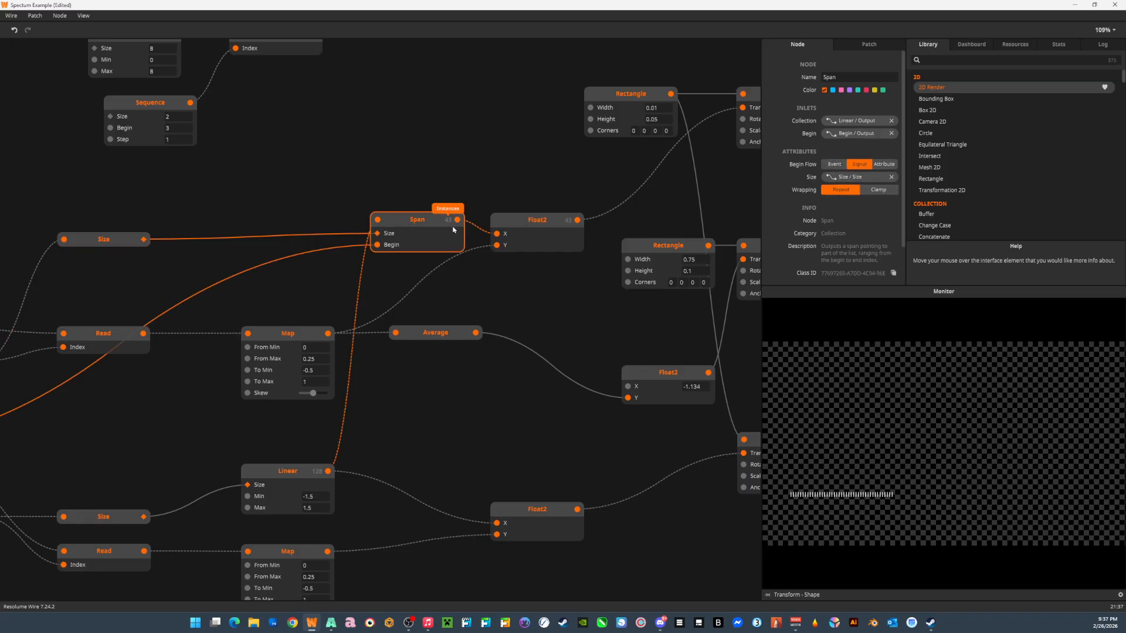
click(527, 227)
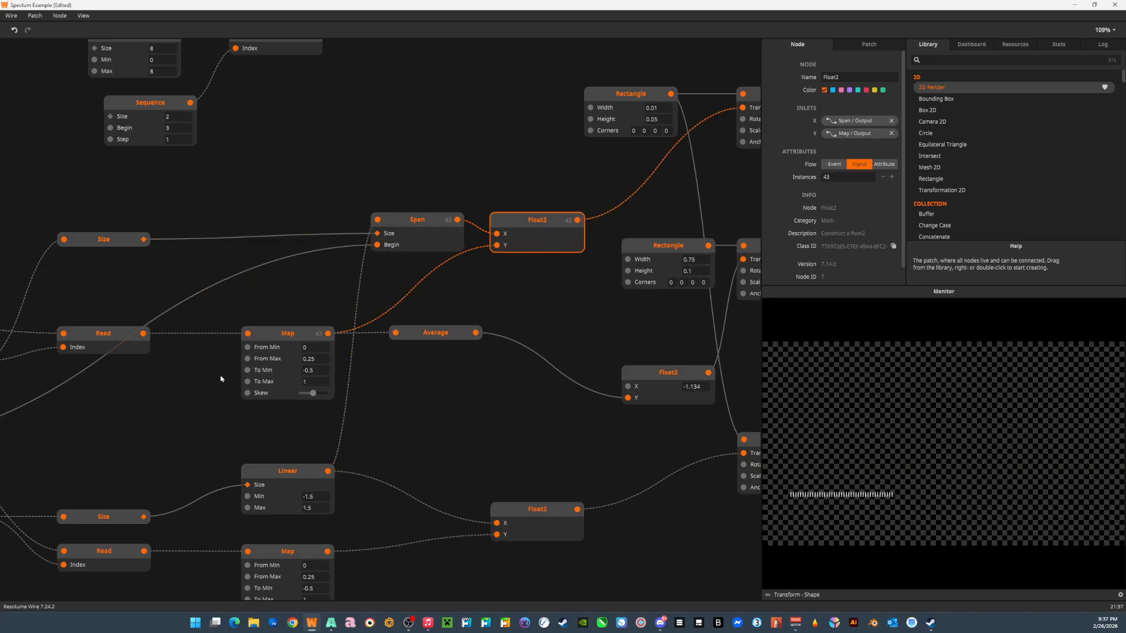
drag(267, 449, 301, 348)
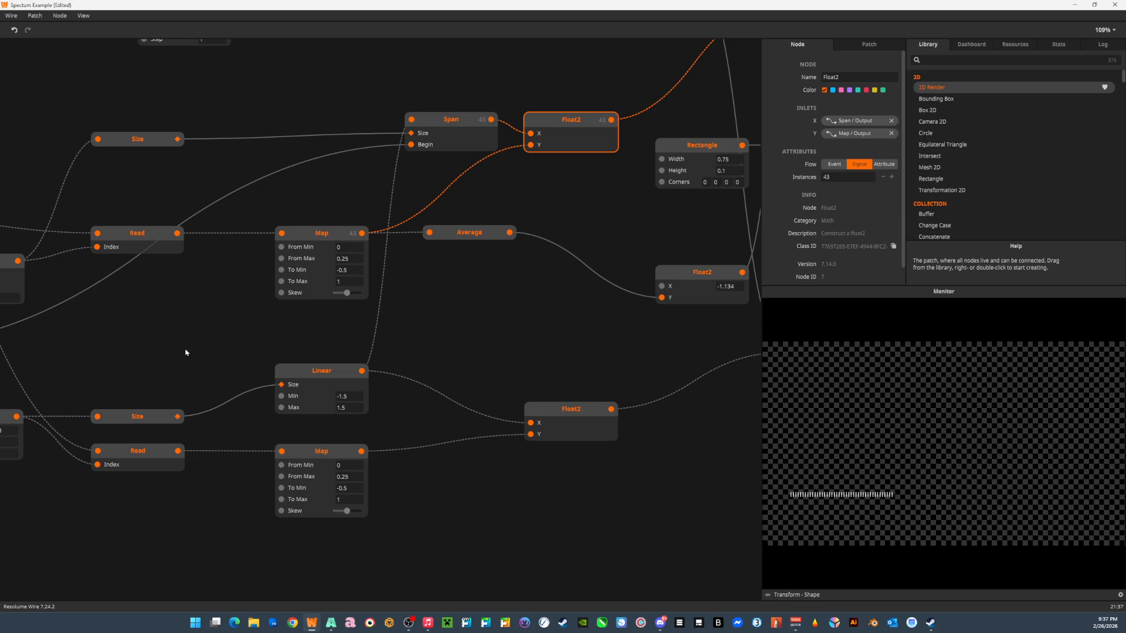
Trace the 128-size Sequence through its Size node into the Size inlet of the Linear node.
drag(186, 352, 304, 367)
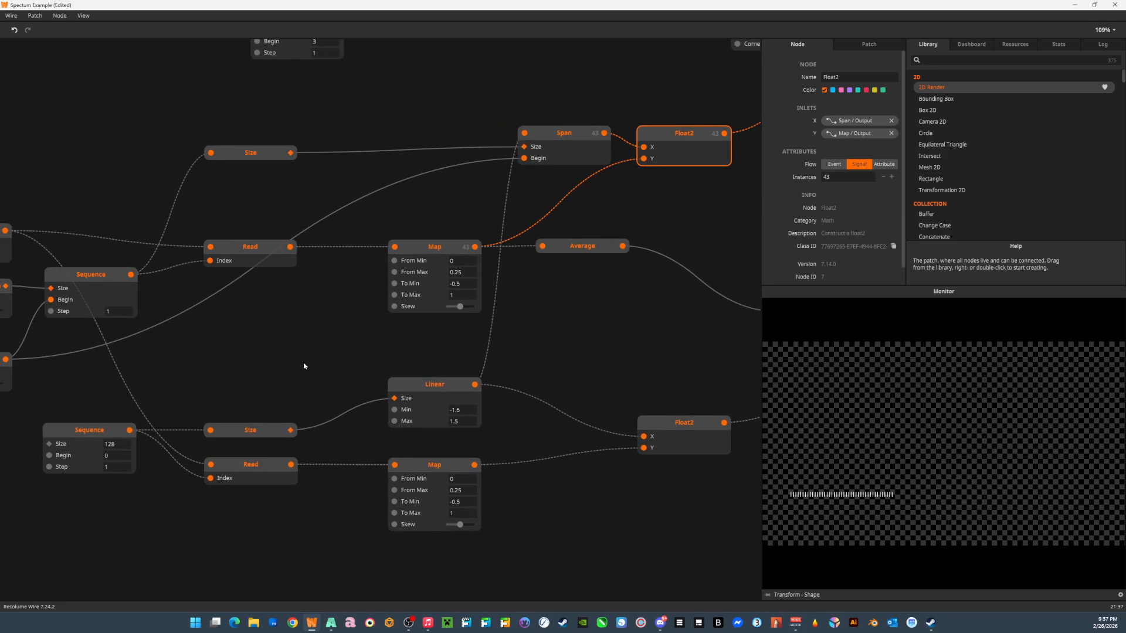
click(73, 433)
drag(204, 368, 269, 347)
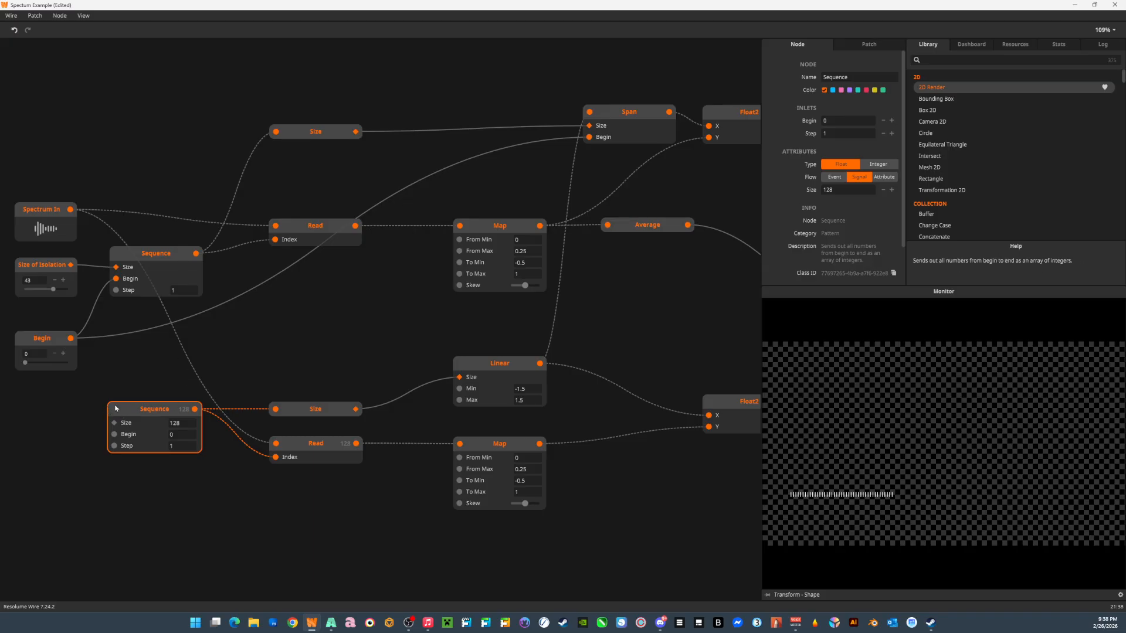
click(314, 414)
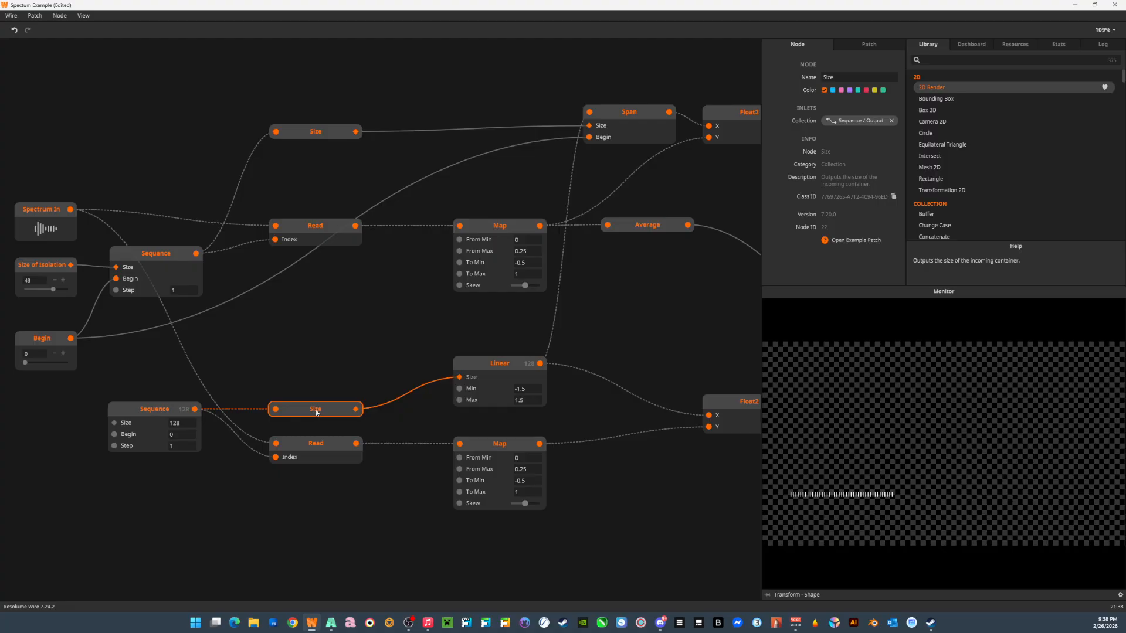
click(483, 362)
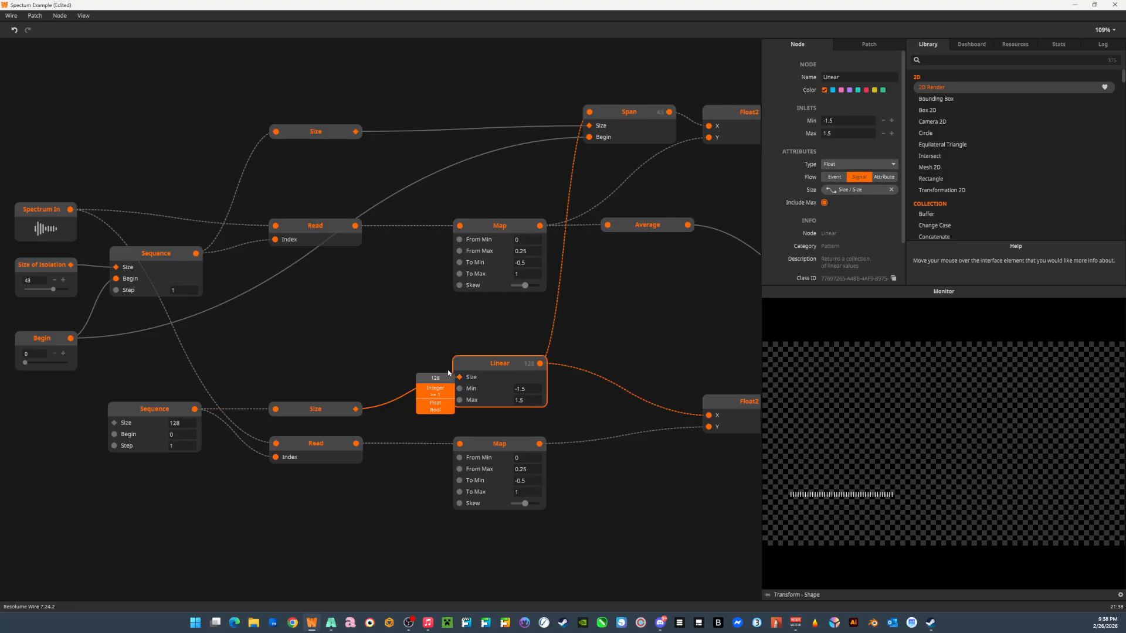
drag(456, 337, 315, 352)
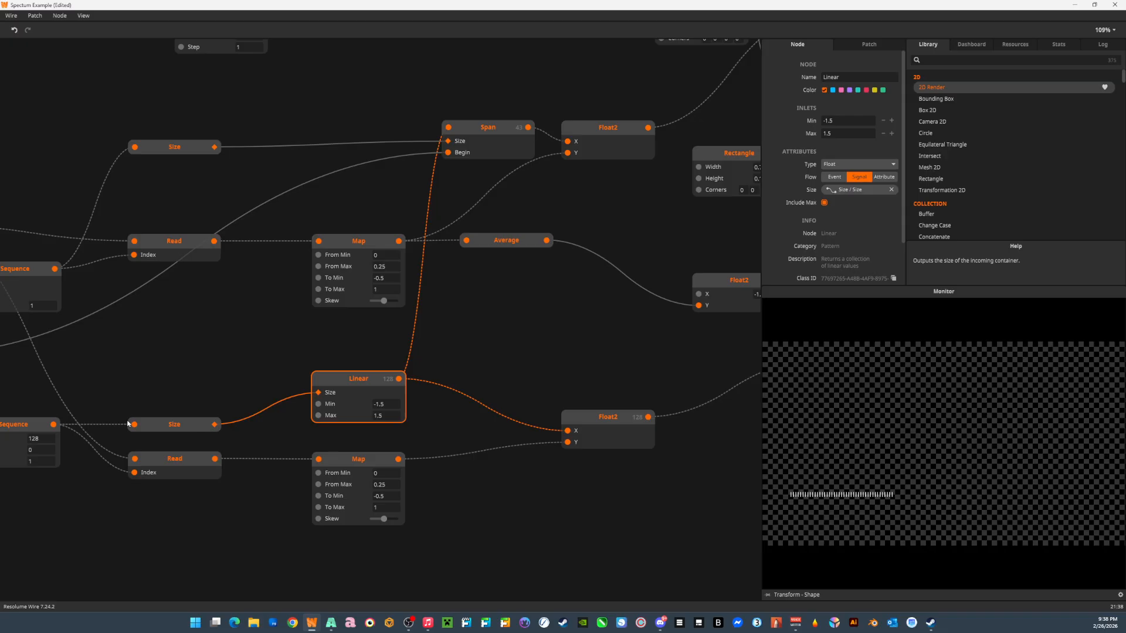
Check the output of the 128-size Sequence and the value its Size node passes to Linear.
drag(164, 385, 274, 361)
click(122, 401)
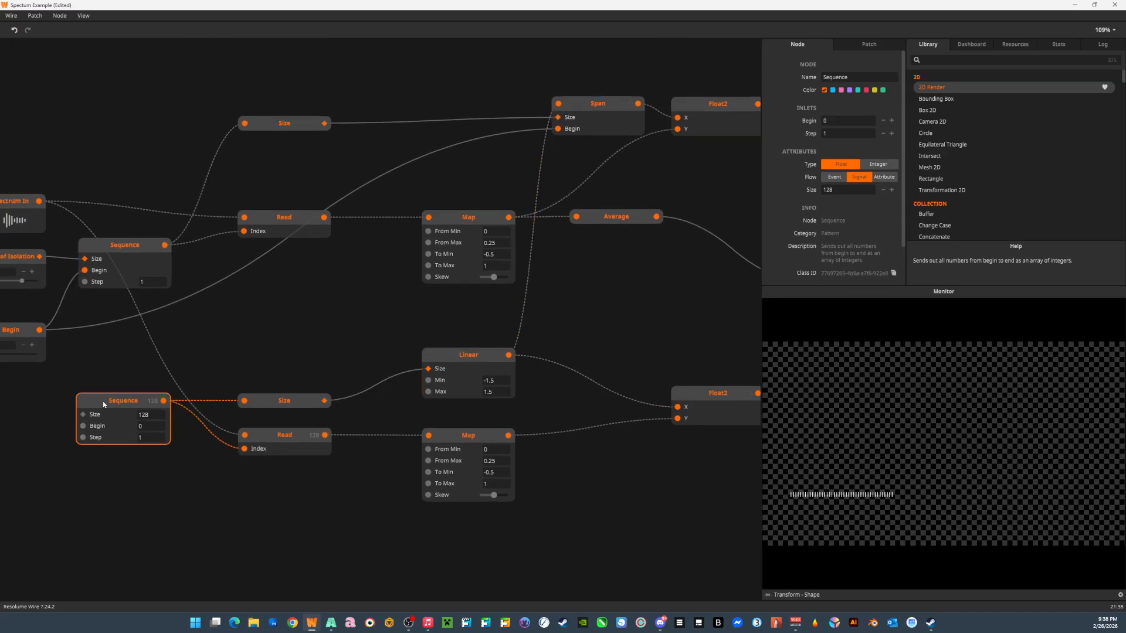
mouse_move(164, 404)
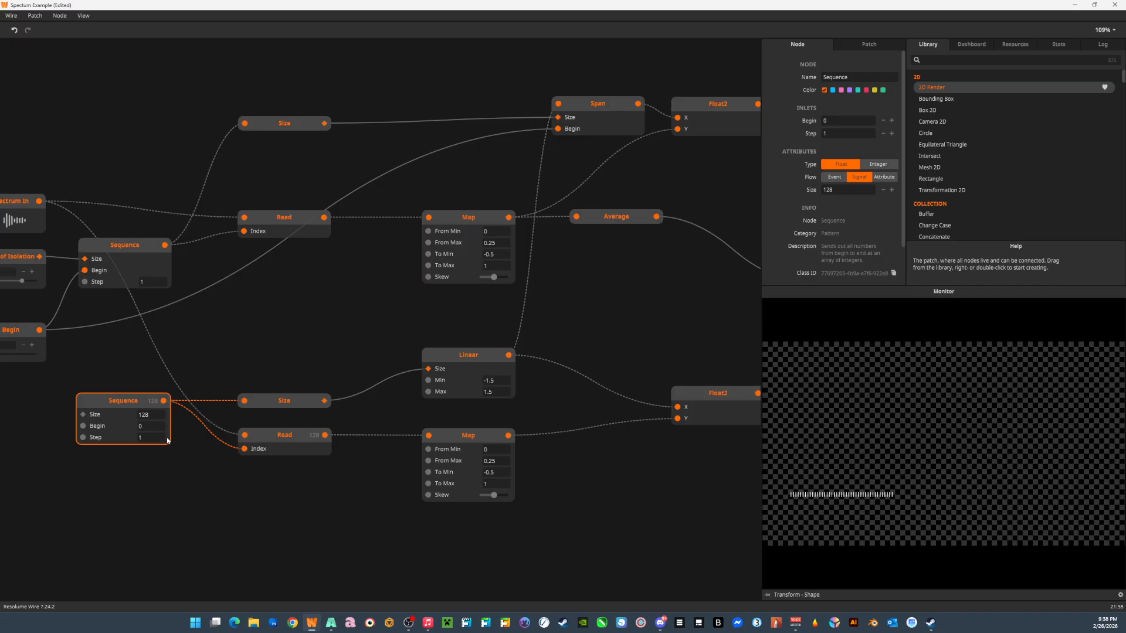
mouse_move(245, 405)
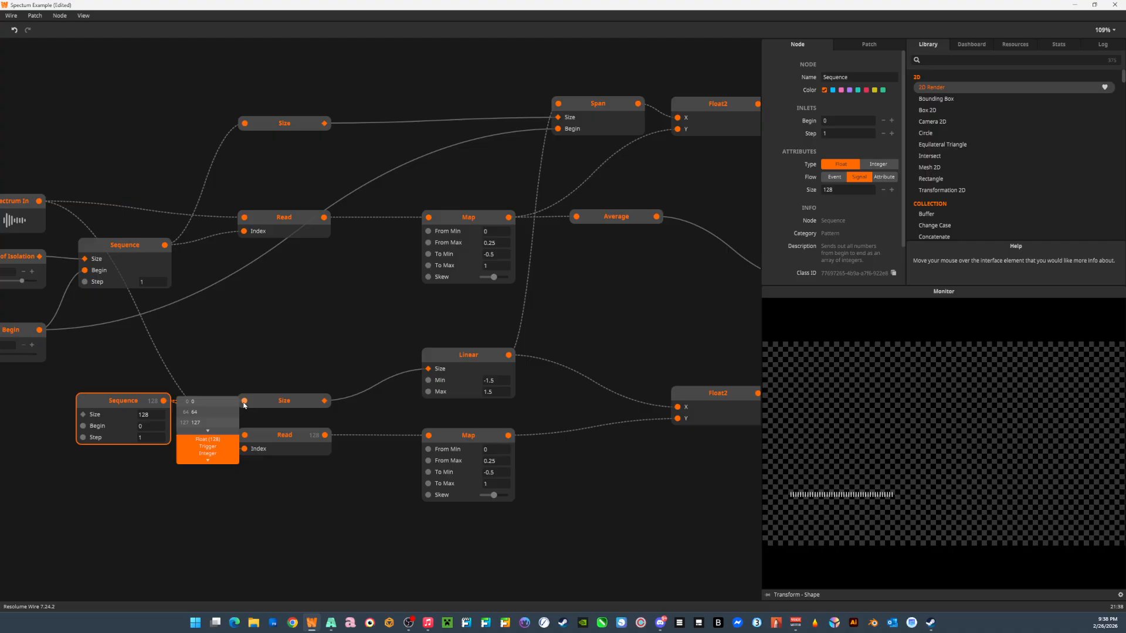
mouse_move(323, 403)
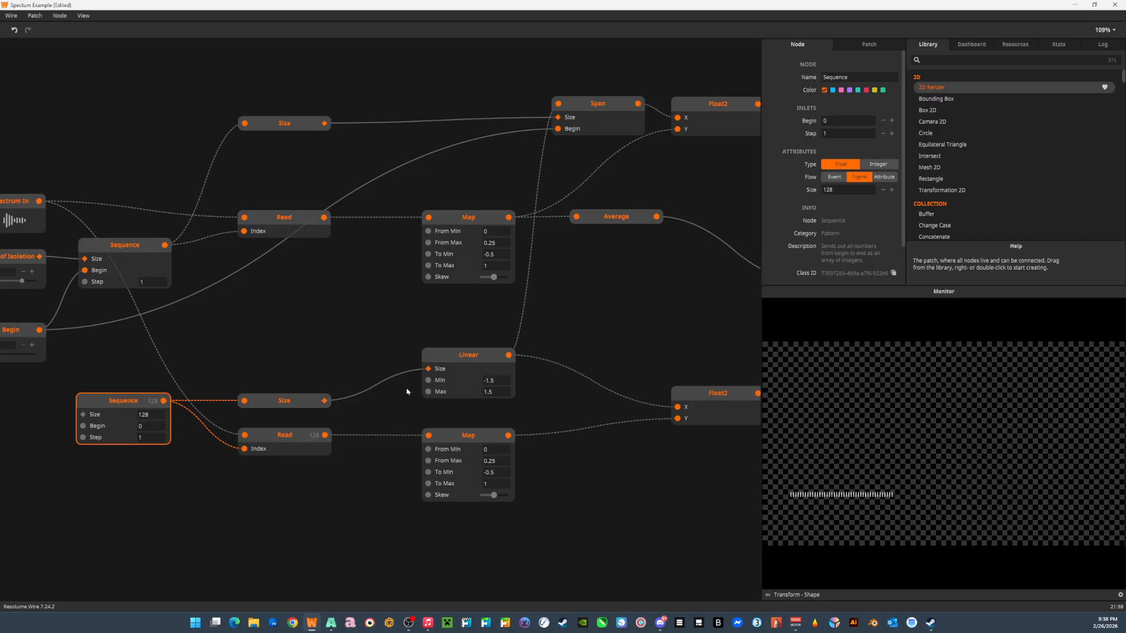
click(452, 355)
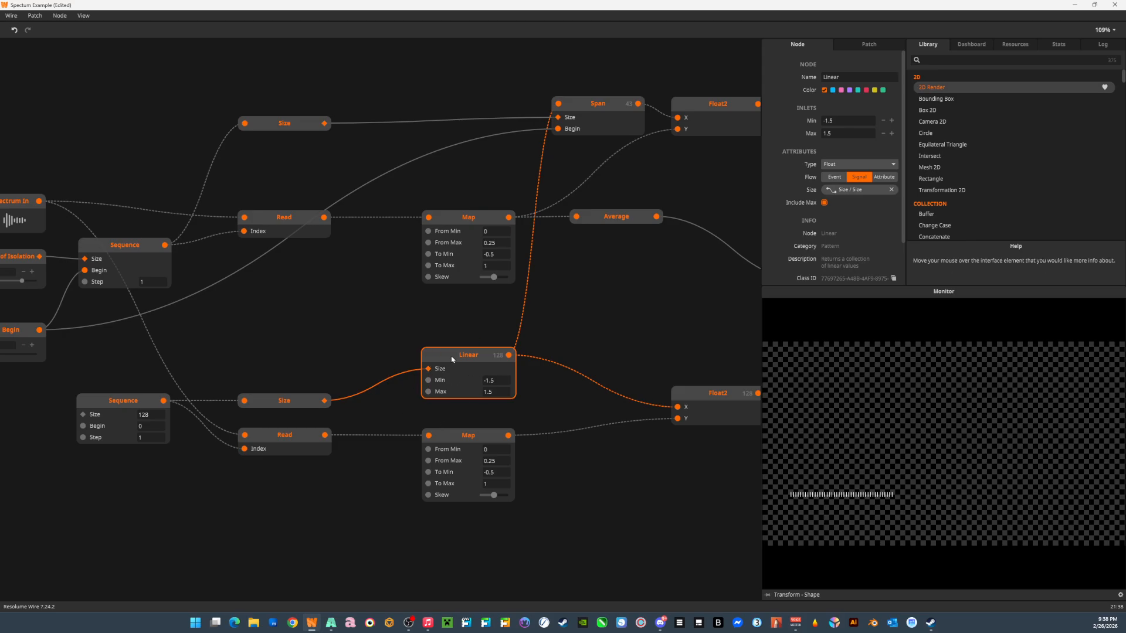
Follow Linear through the full-spectrum Float2, preview the Transform it feeds, and check Linear's output values.
drag(413, 349, 220, 333)
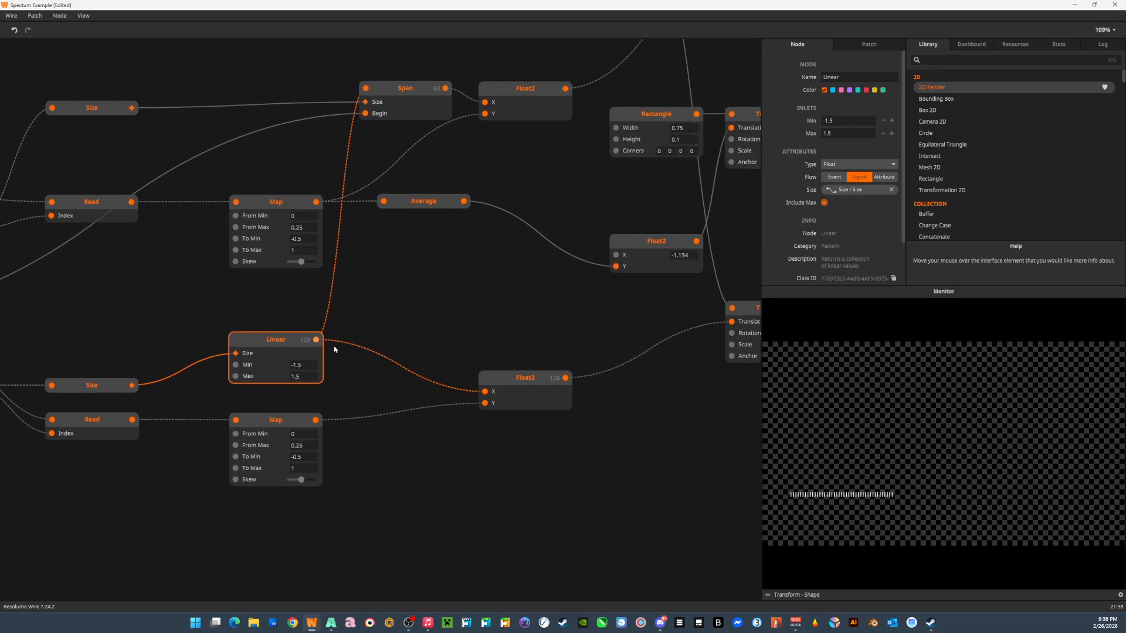
drag(583, 384, 402, 380)
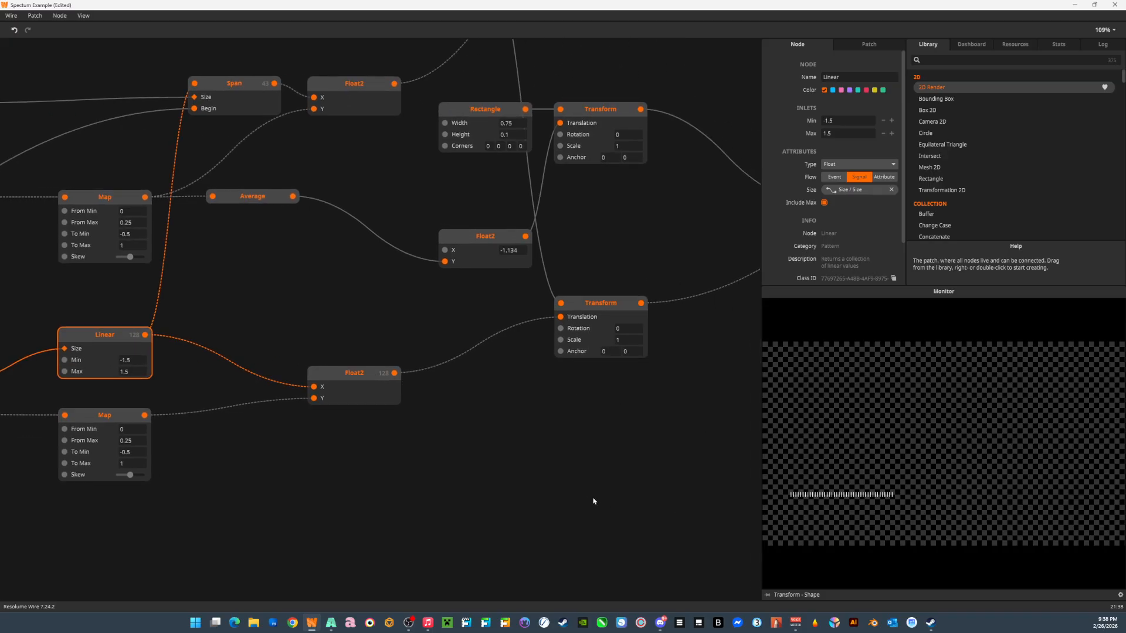
drag(313, 412, 430, 393)
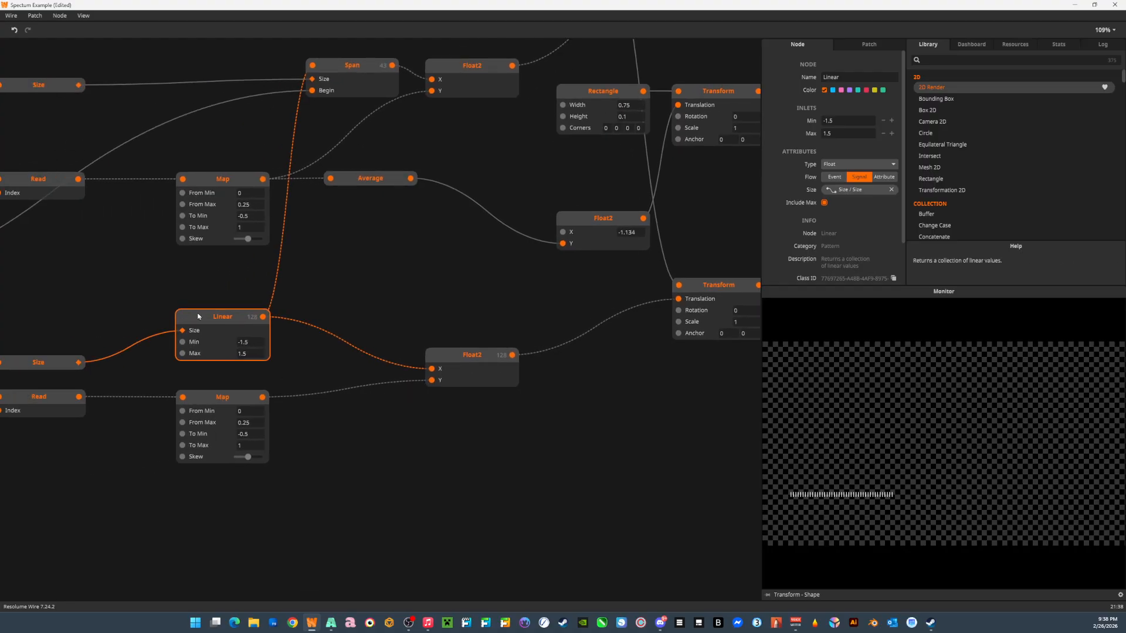
click(713, 287)
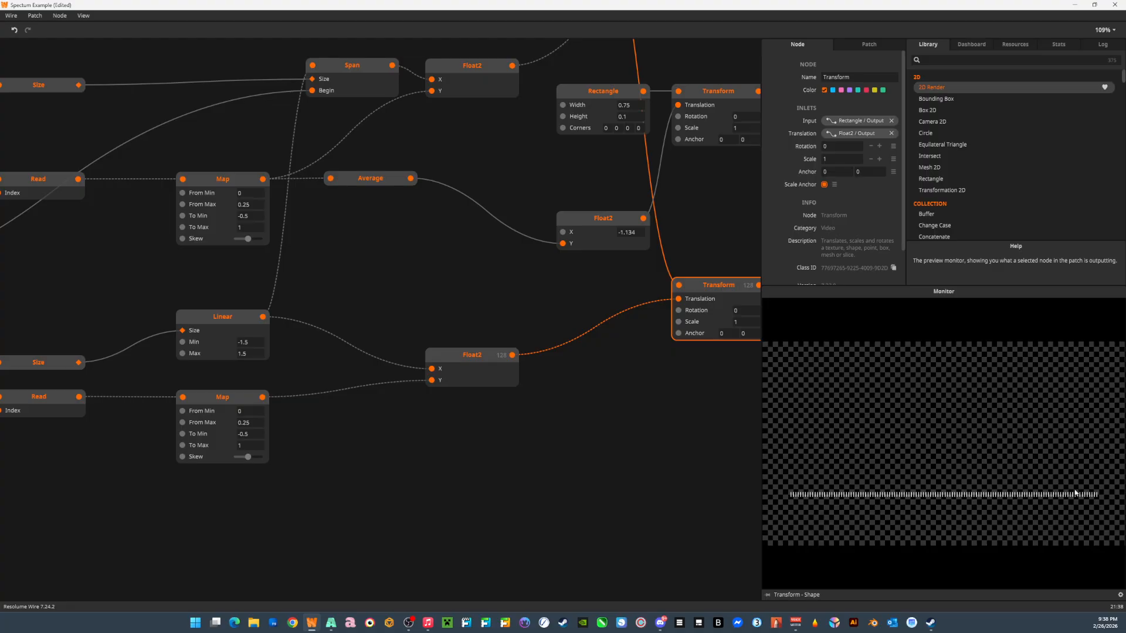
mouse_move(261, 322)
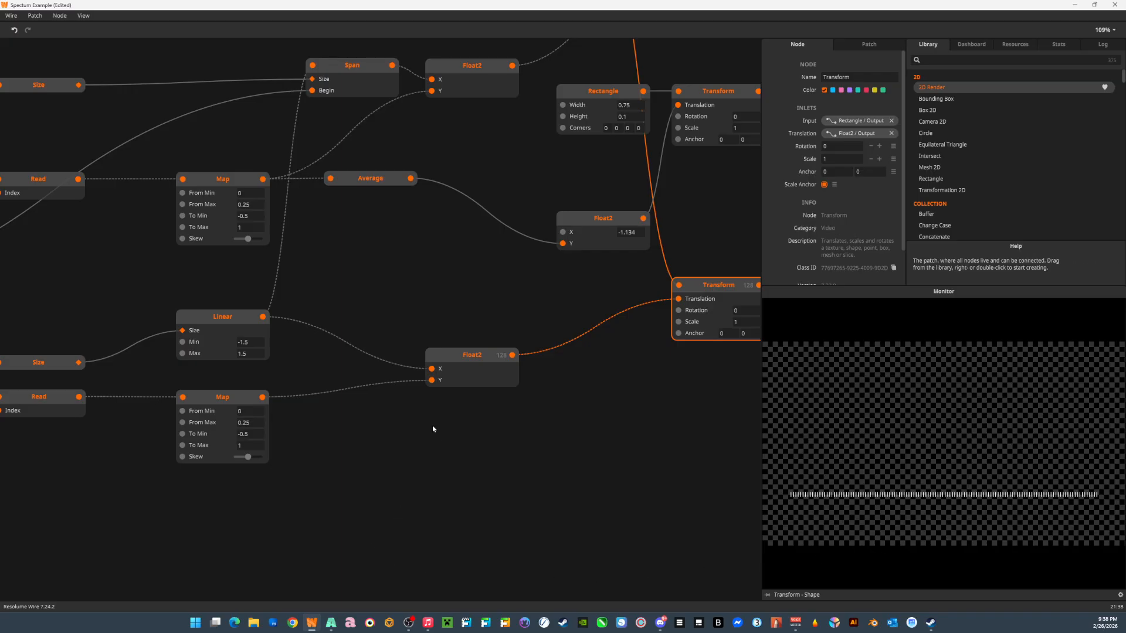
Examine the Span node again and trace its Size and Begin inputs back to the isolated Sequence and Begin nodes.
scroll(334, 455, up, 3)
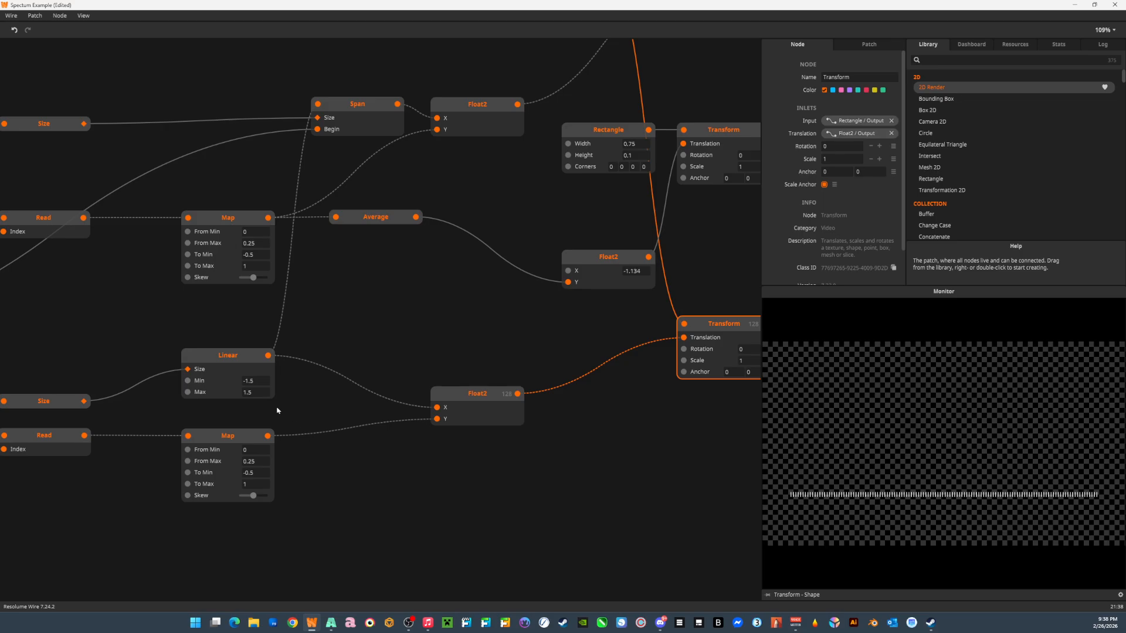
scroll(230, 366, up, 6)
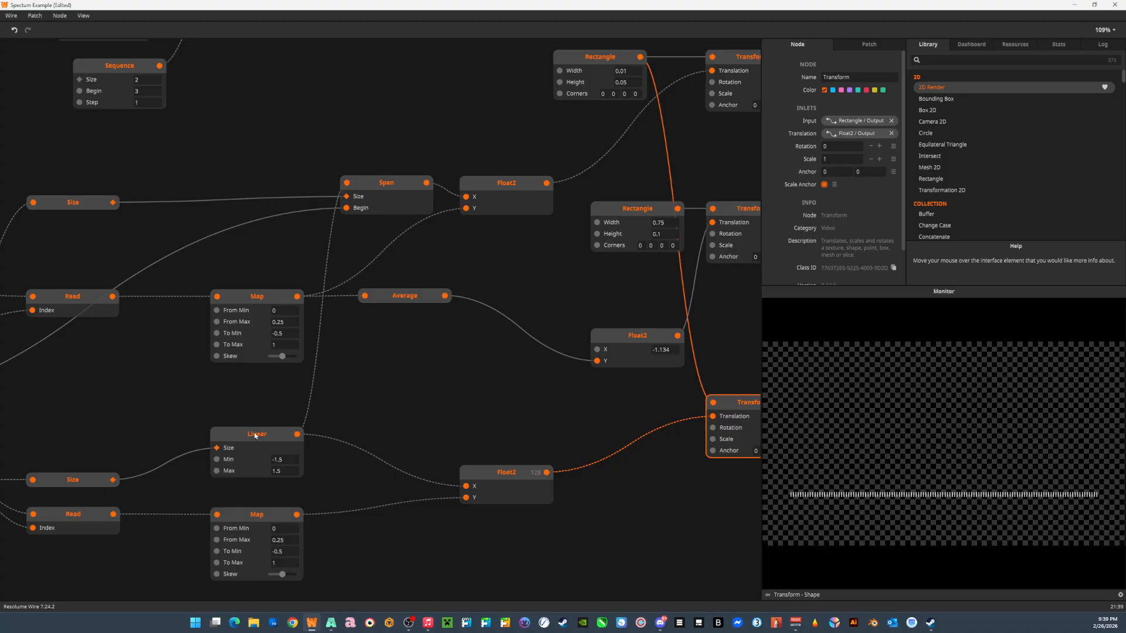
click(391, 184)
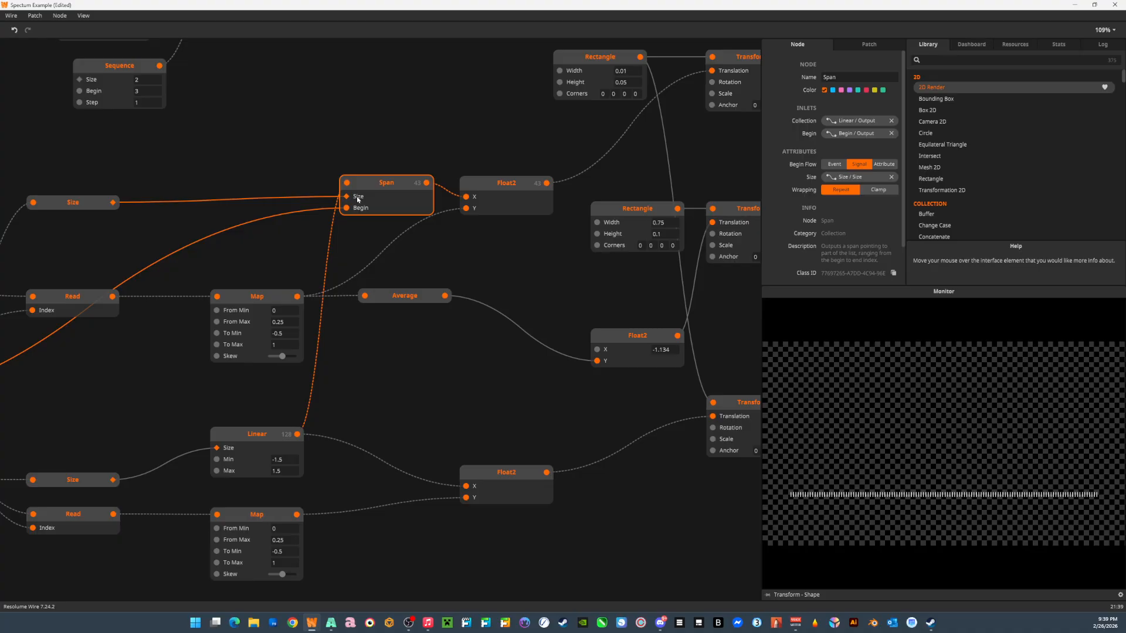
drag(351, 268, 803, 243)
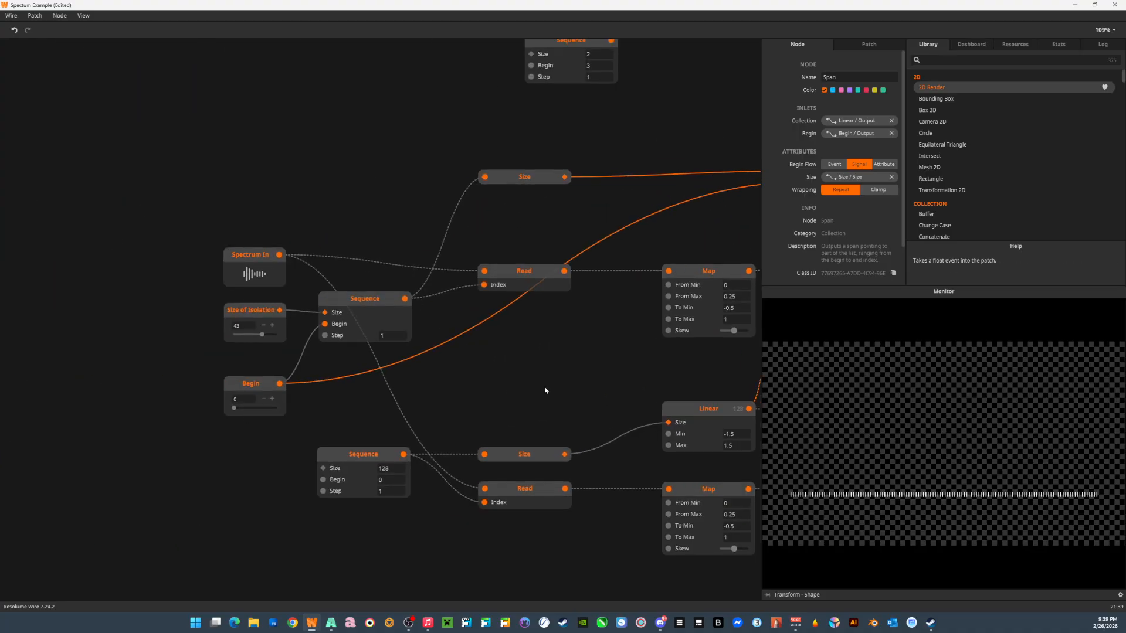
drag(609, 342, 166, 362)
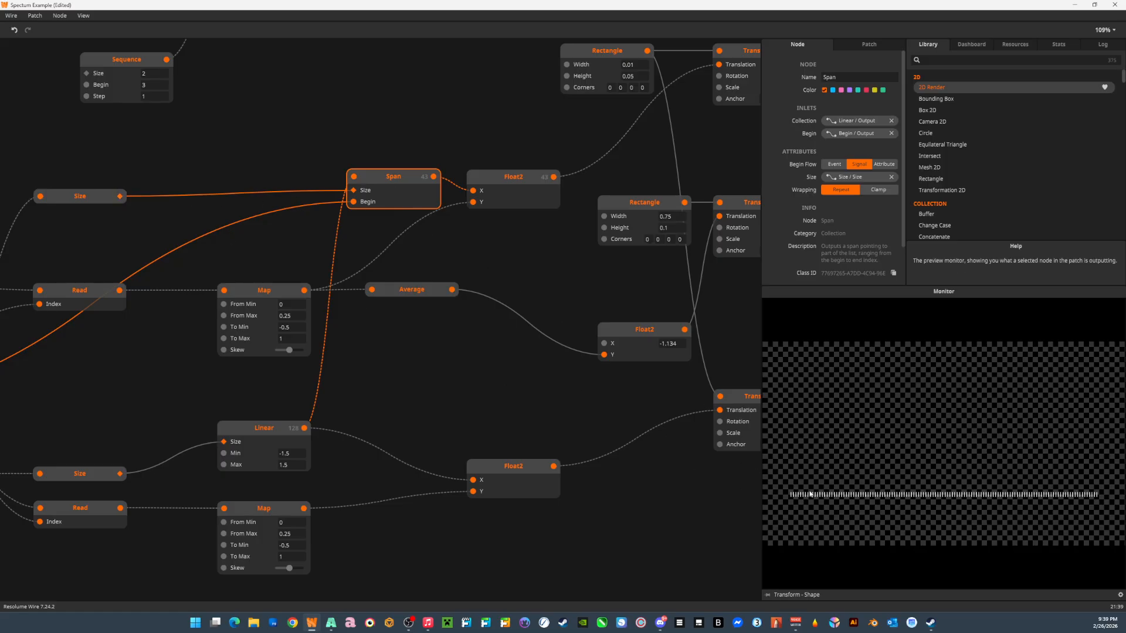
drag(555, 270, 370, 326)
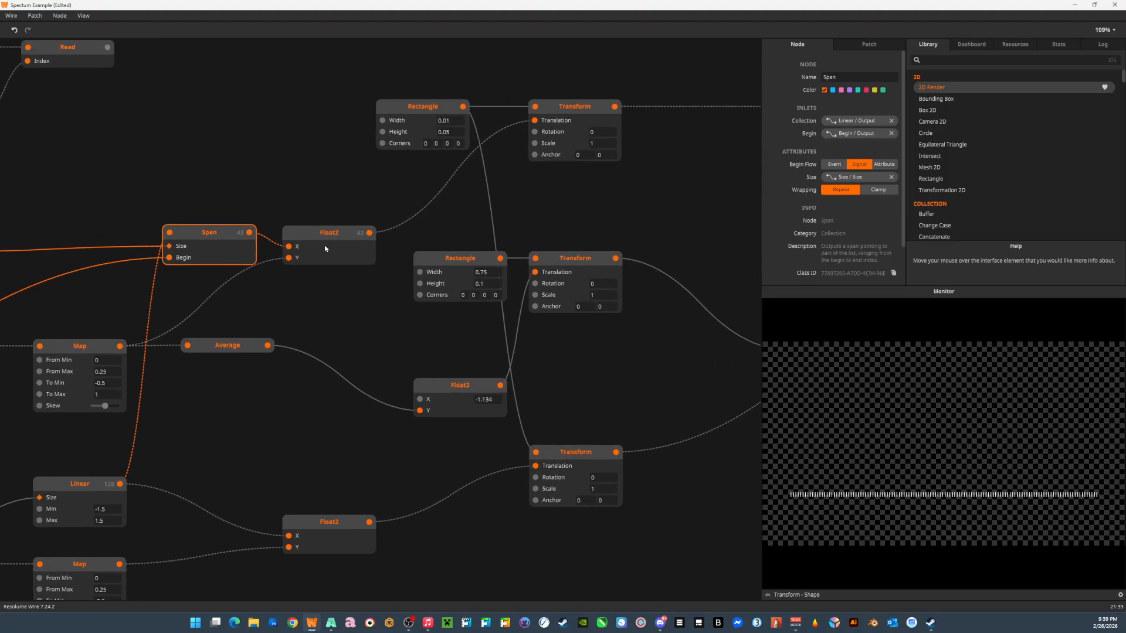
Compare the previews of the full-spectrum Transform and the isolated-range Transform, and check Linear's output values.
click(583, 464)
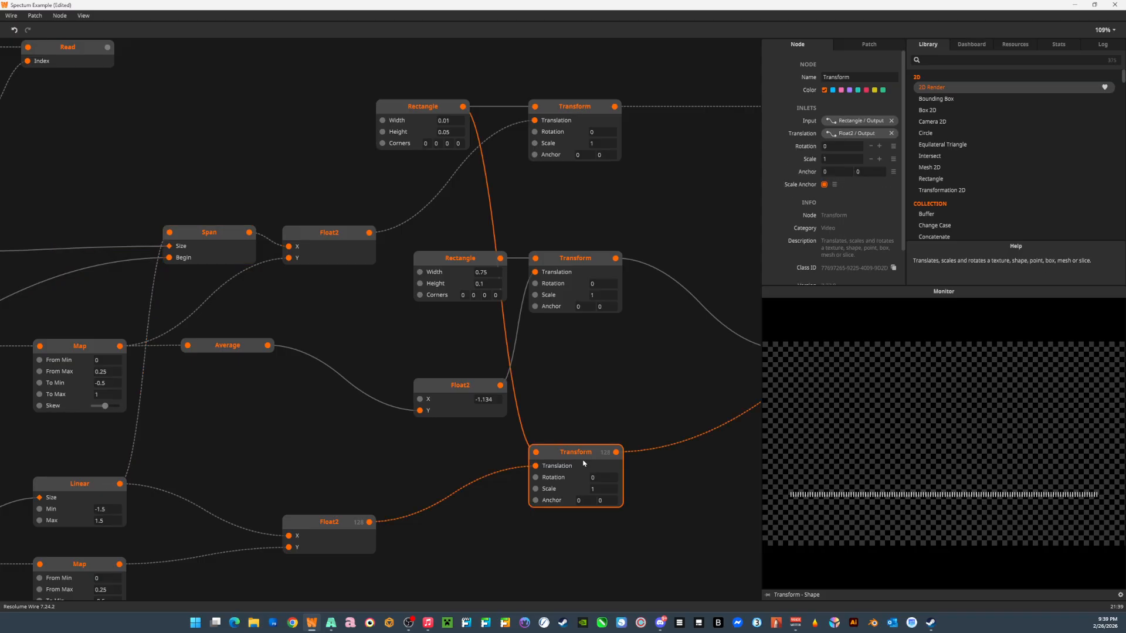
click(583, 117)
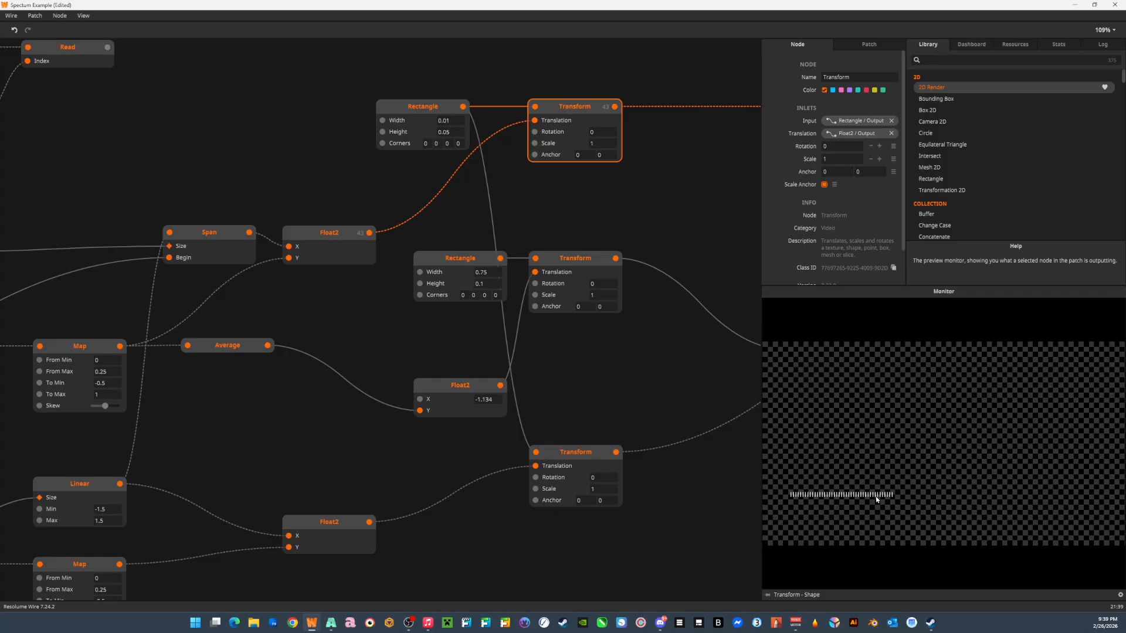
drag(94, 551, 175, 504)
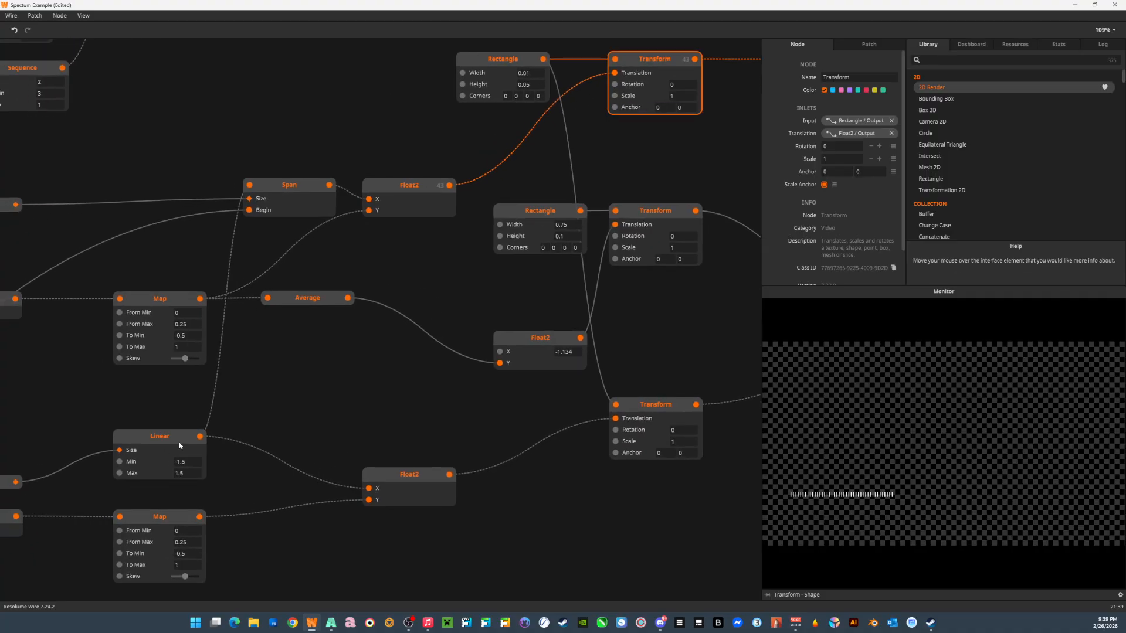
mouse_move(199, 437)
Examine the X and Y pairs output by the Float2 node that positions the isolated-range bars.
drag(476, 210, 338, 239)
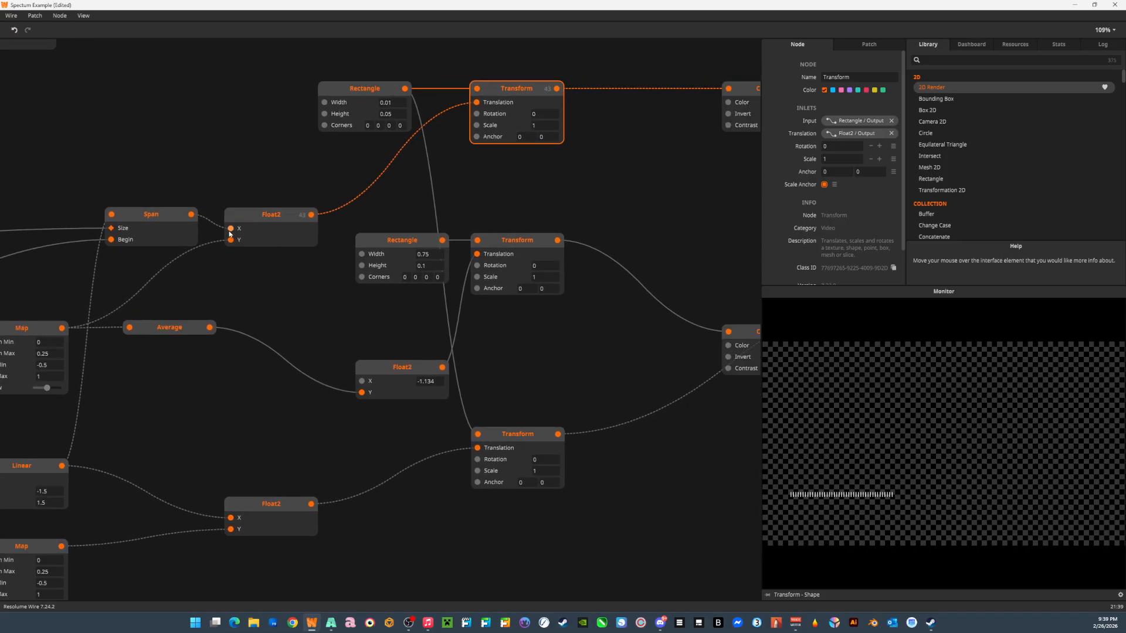
mouse_move(229, 233)
mouse_move(312, 216)
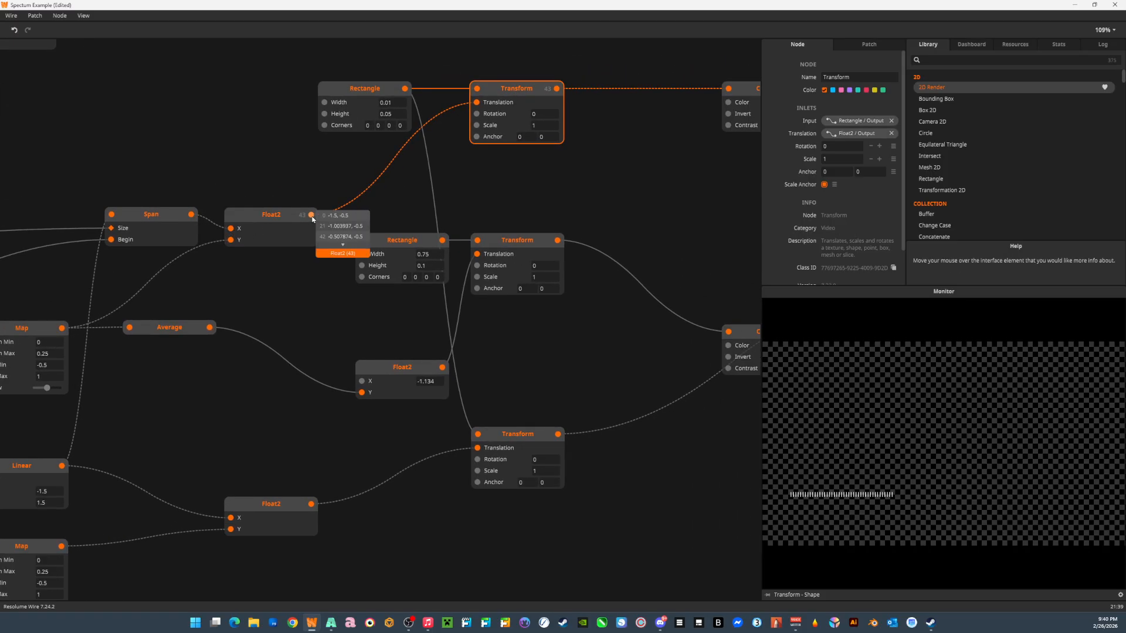
click(344, 246)
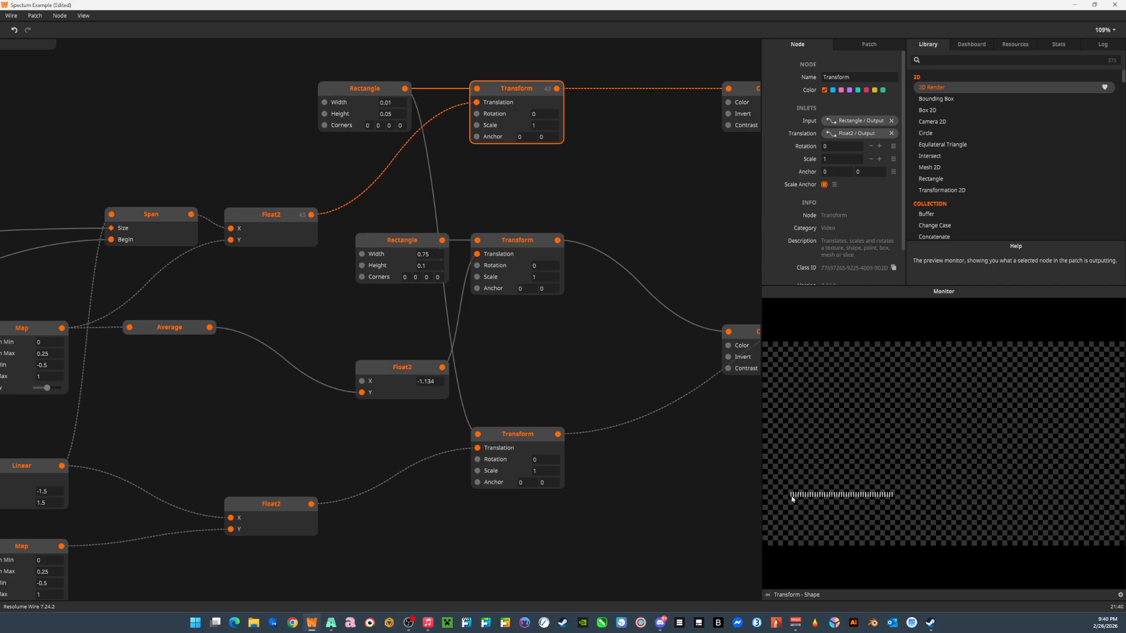
drag(311, 215, 288, 181)
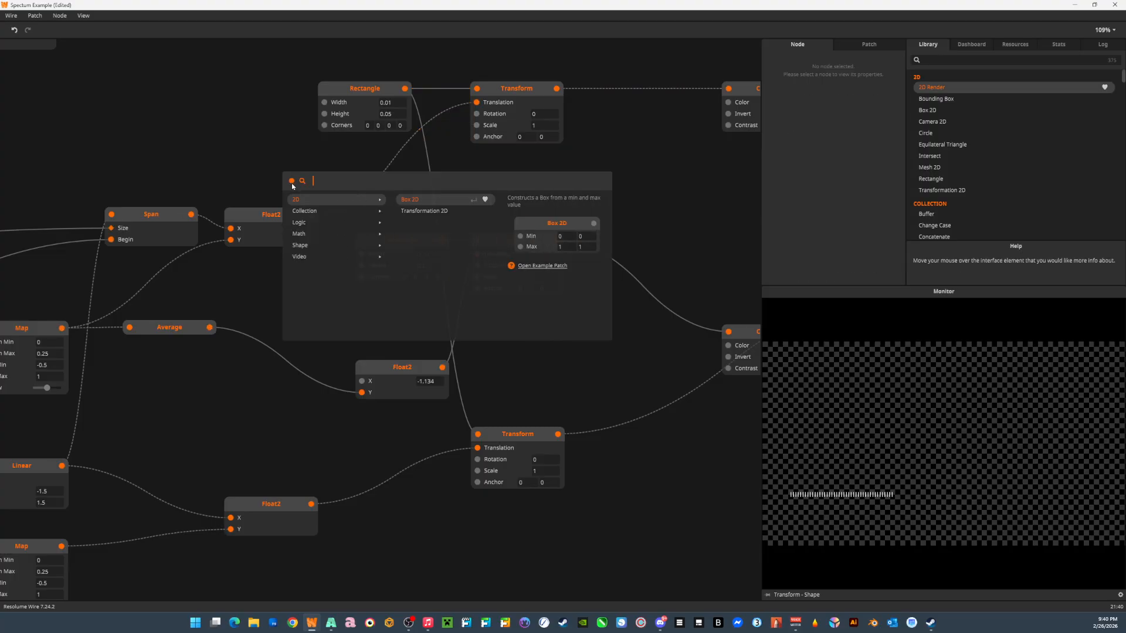
key(Escape)
mouse_move(312, 214)
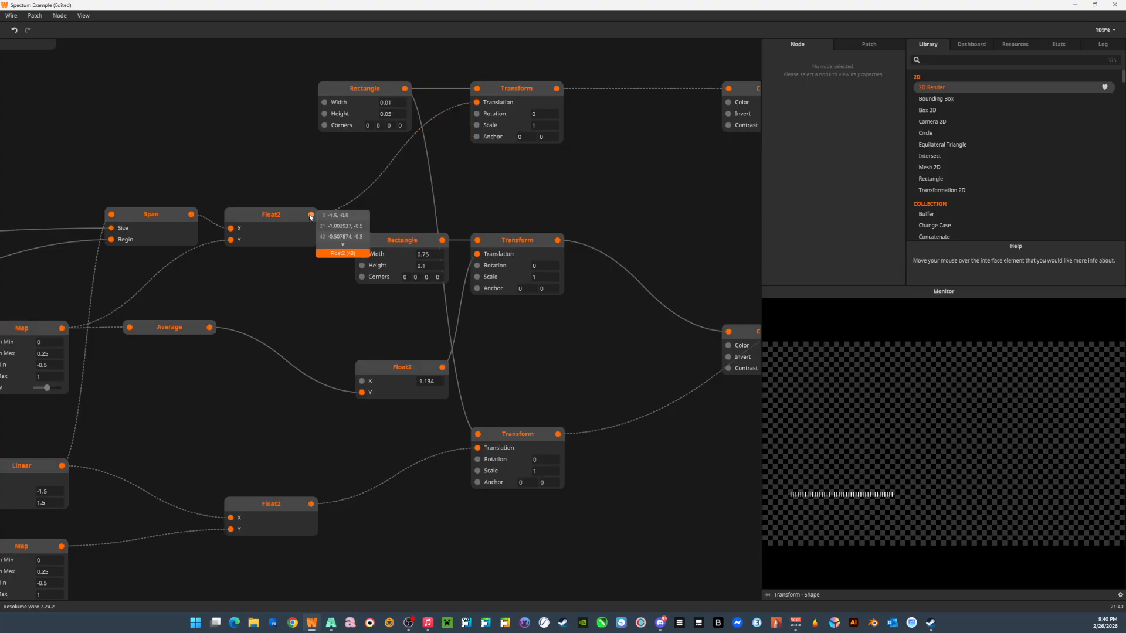
click(342, 245)
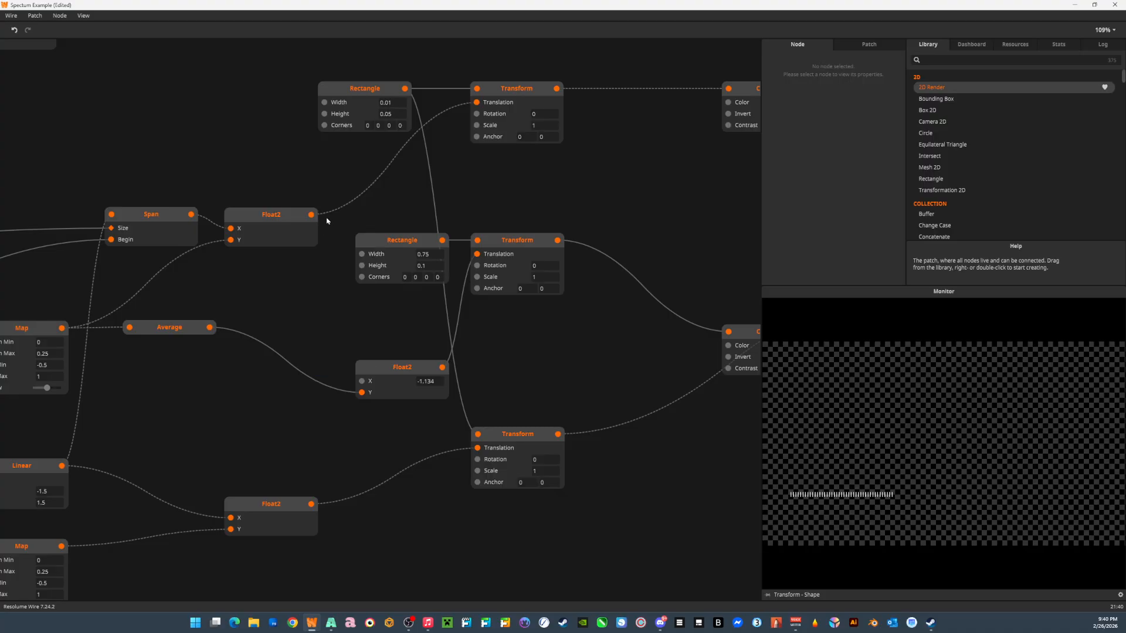
mouse_move(312, 214)
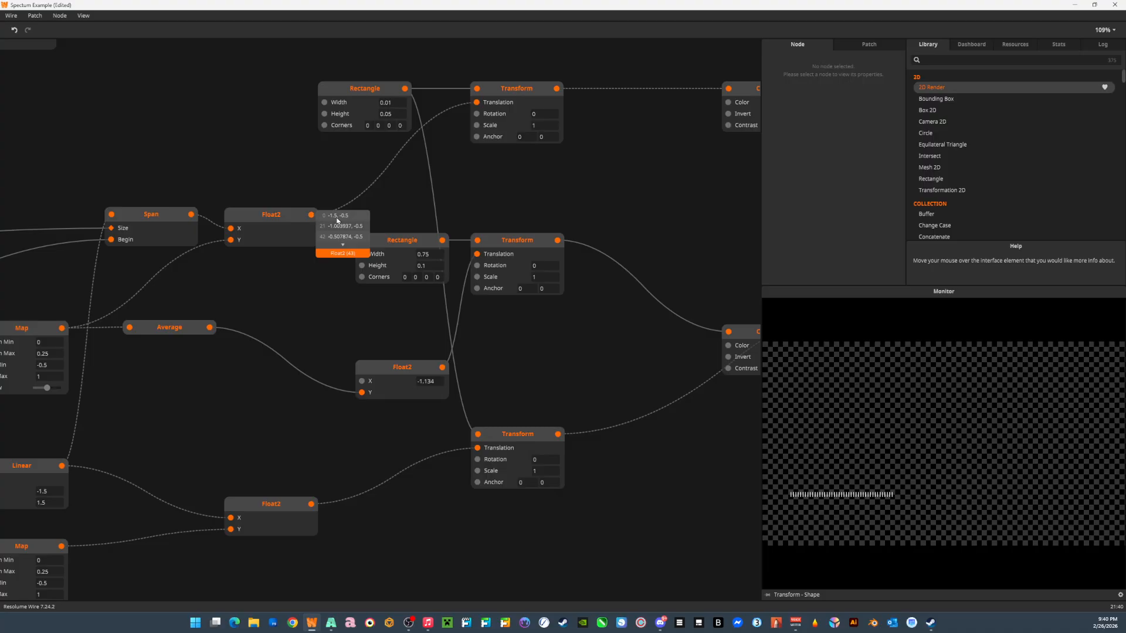
click(344, 246)
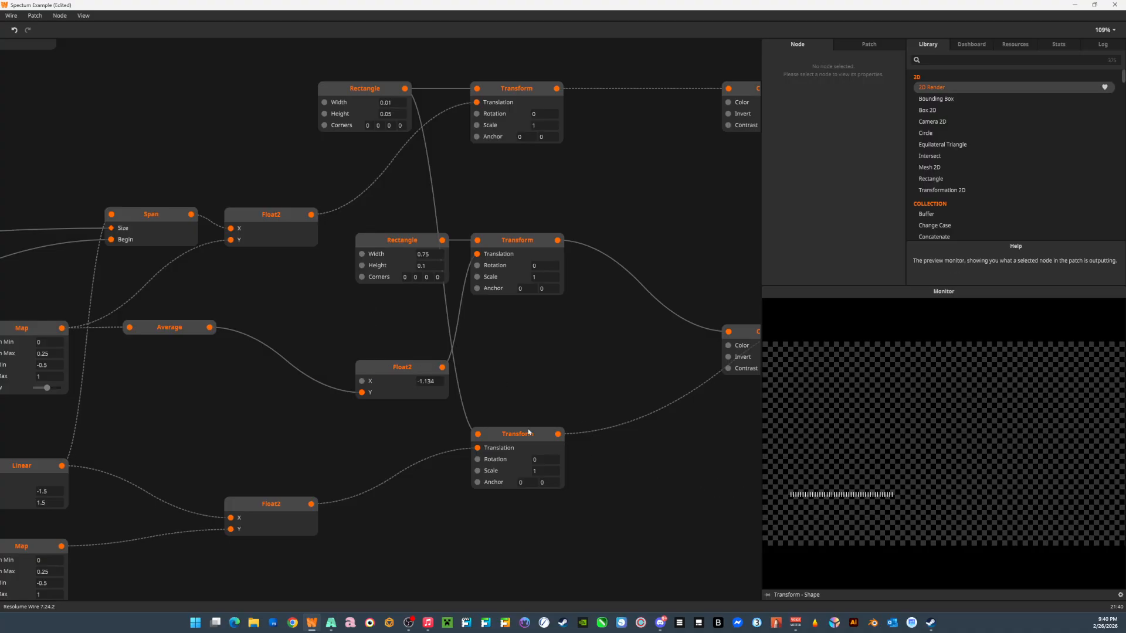
Follow the isolated-range Transform into the red Colorize and preview the combined output of the Join node.
drag(617, 353, 511, 362)
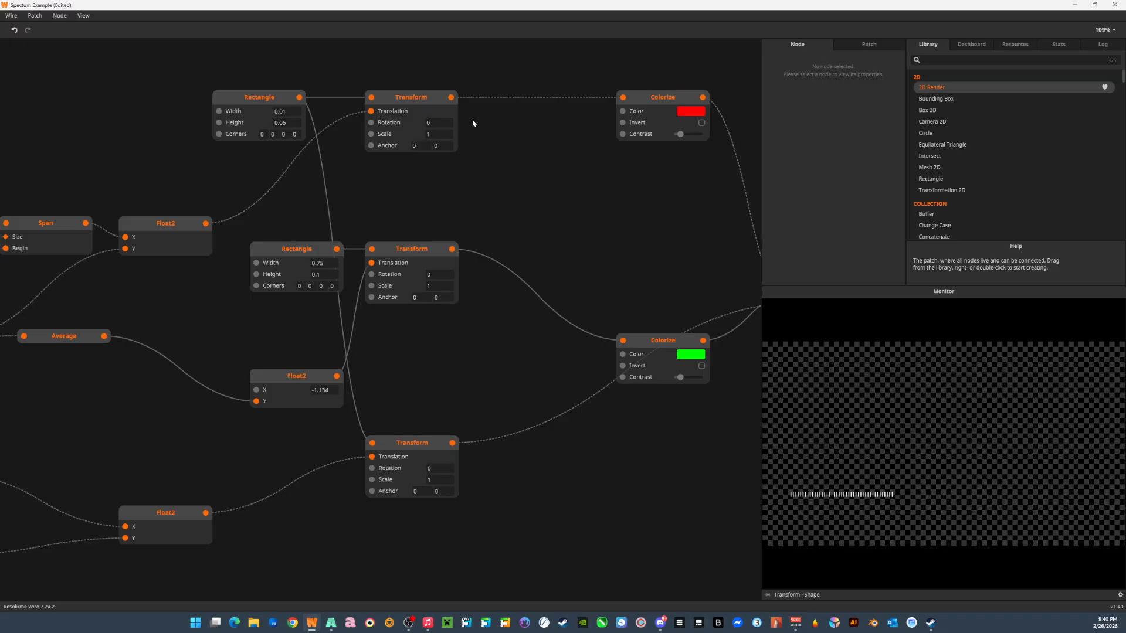
click(403, 100)
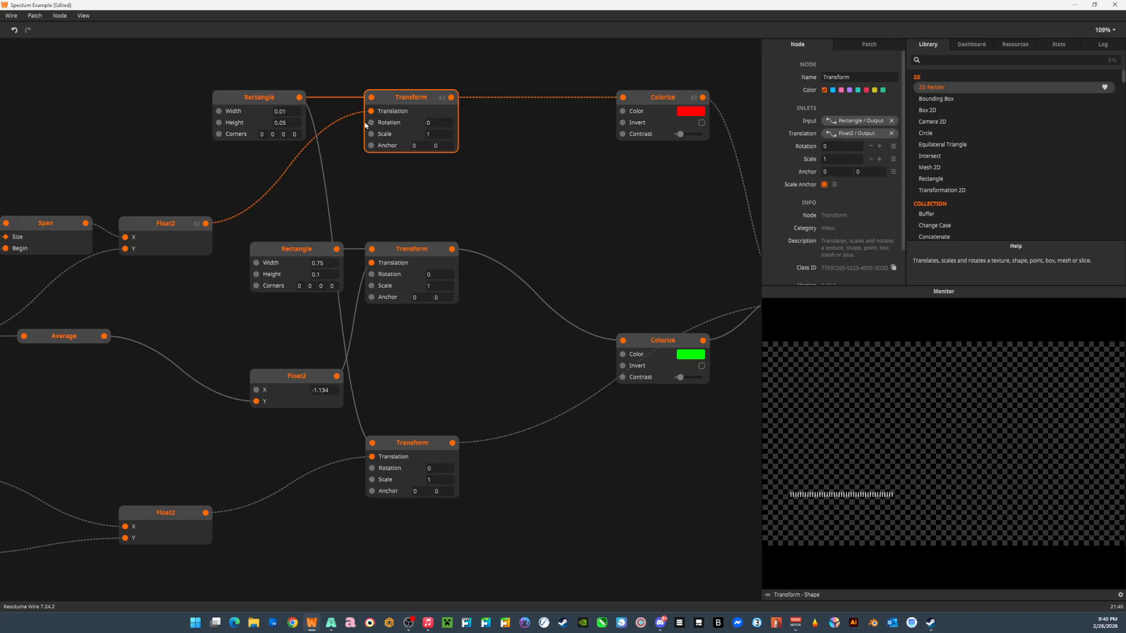
click(648, 99)
drag(648, 224, 365, 179)
click(571, 251)
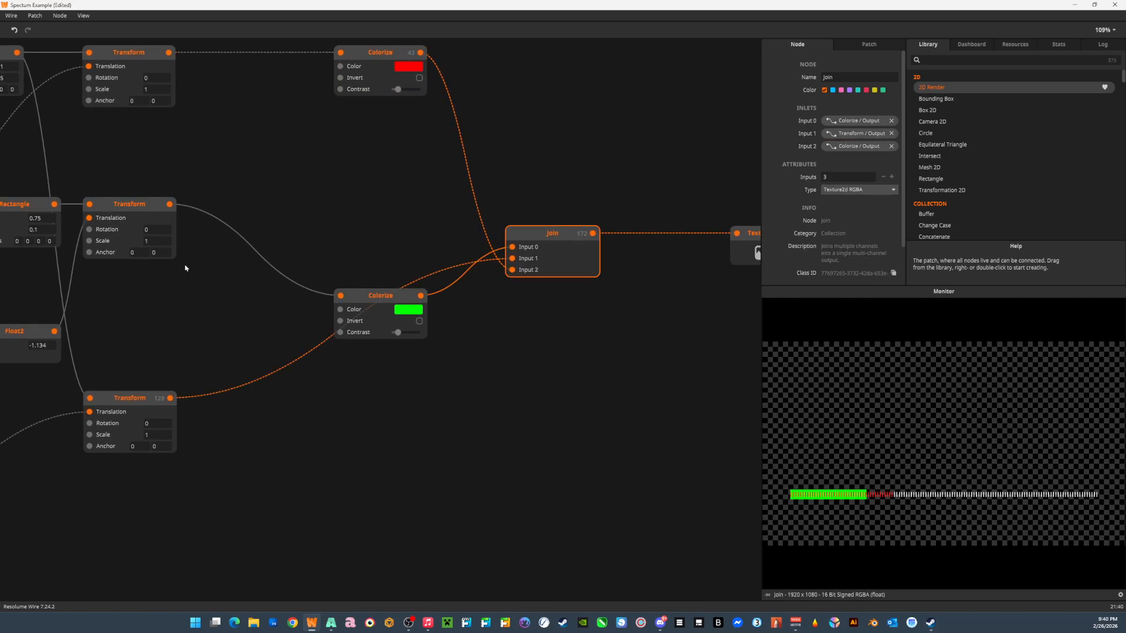
Trace the full-spectrum Transform into Join, and follow the Average node's output into the Y input of its Float2.
drag(320, 269, 272, 284)
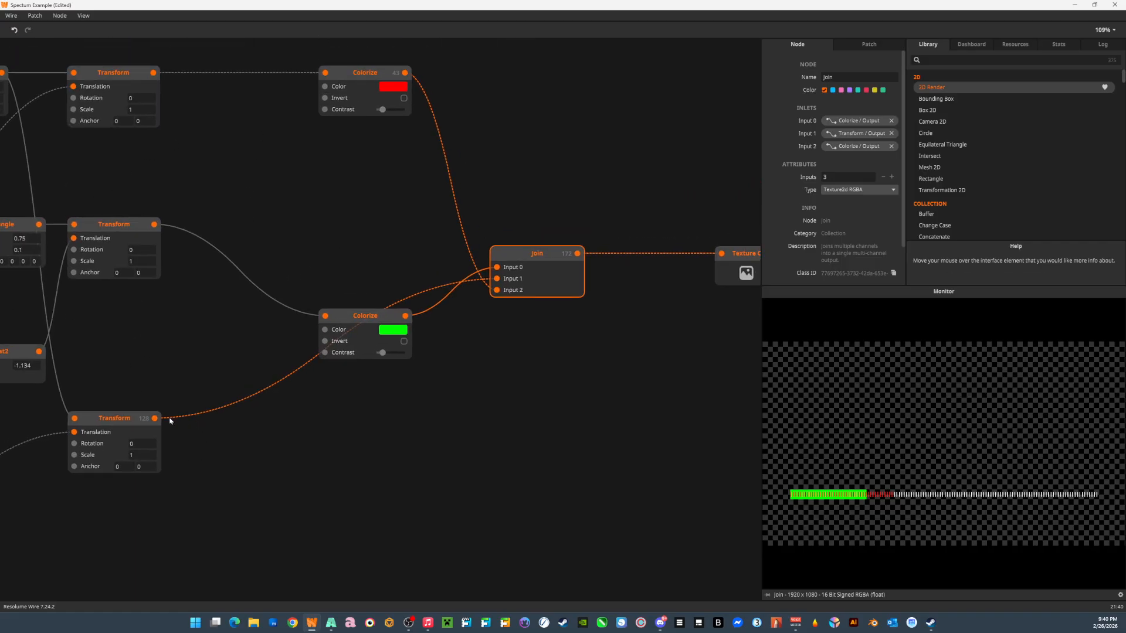
drag(343, 284, 595, 222)
drag(166, 239, 349, 314)
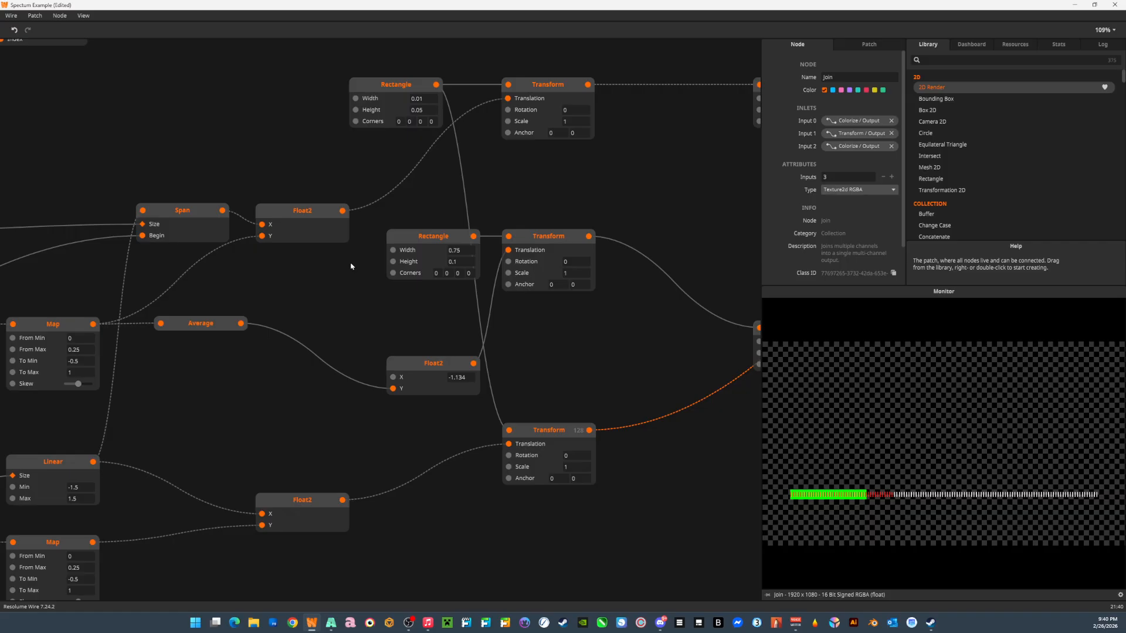
click(189, 322)
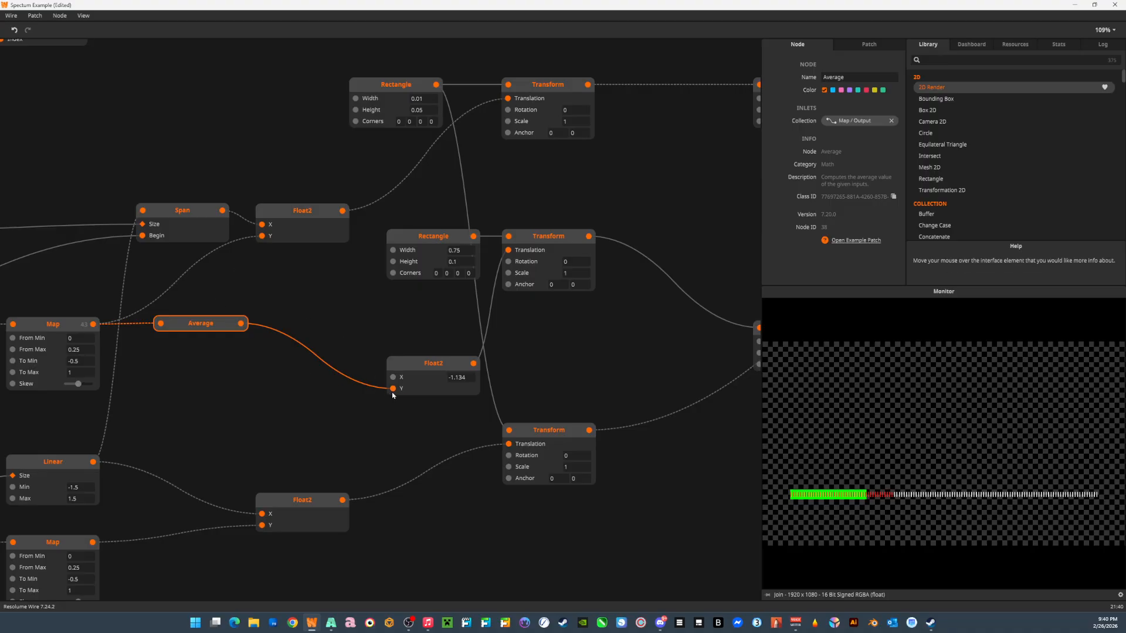
drag(431, 347, 196, 326)
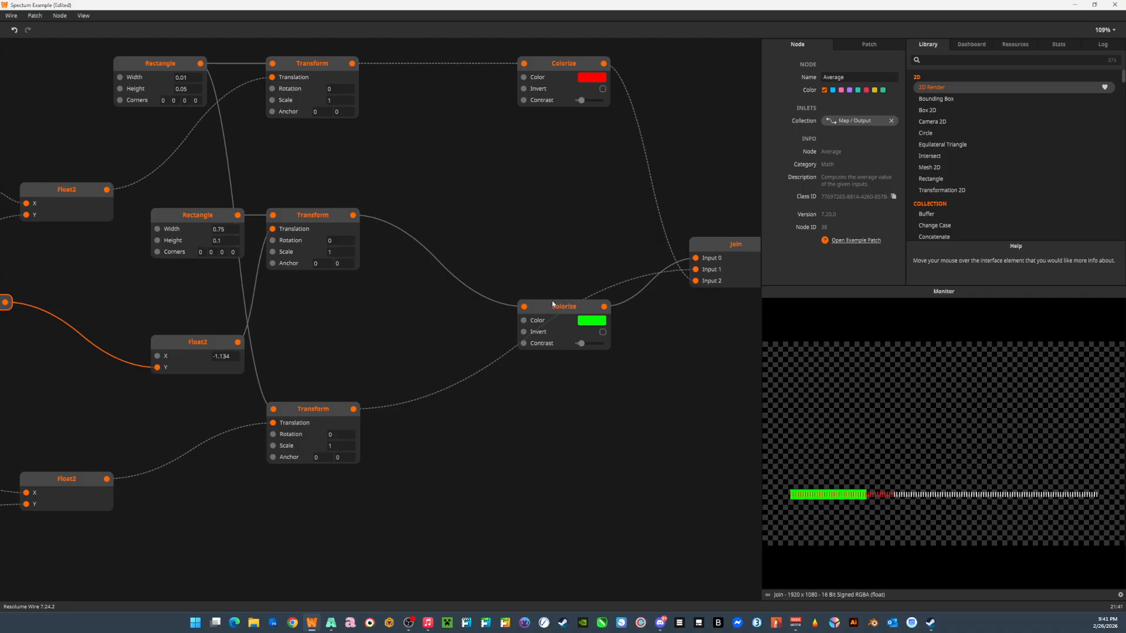
Shift the green Colorize node slightly and compare the previews of the averaged bar's Transform, the full-spectrum Transform and Join.
drag(557, 310, 427, 306)
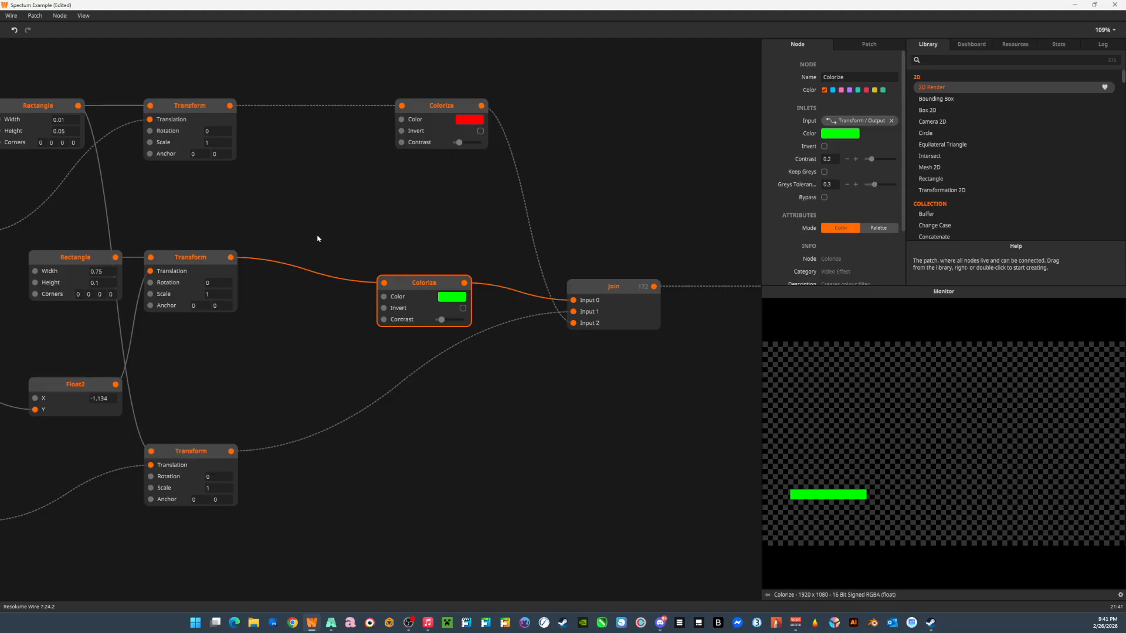
click(192, 261)
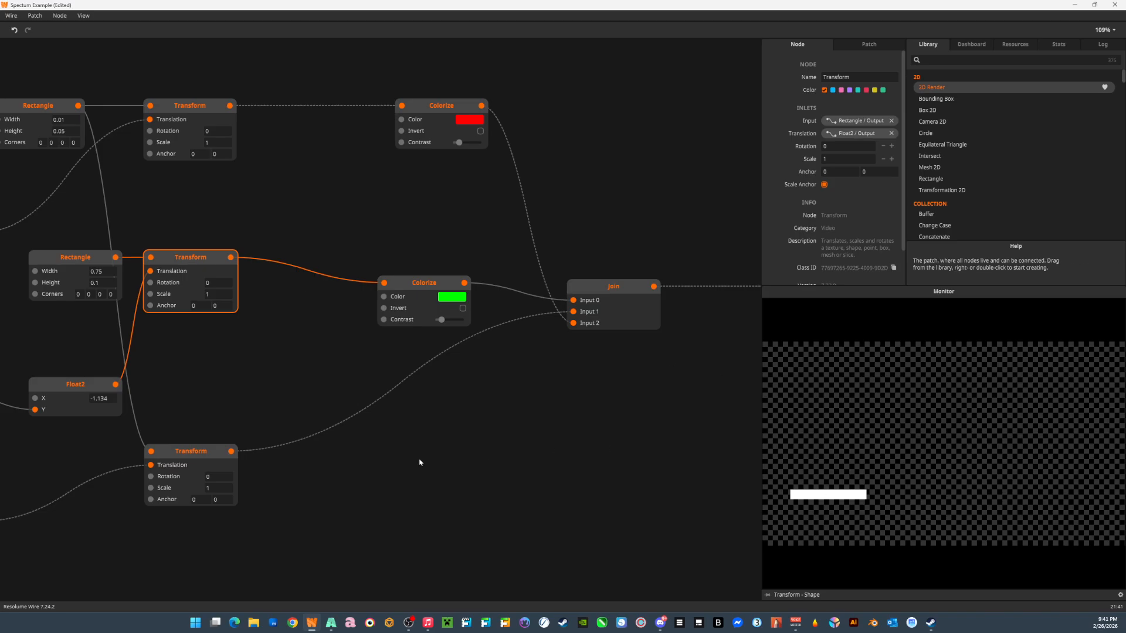
click(179, 455)
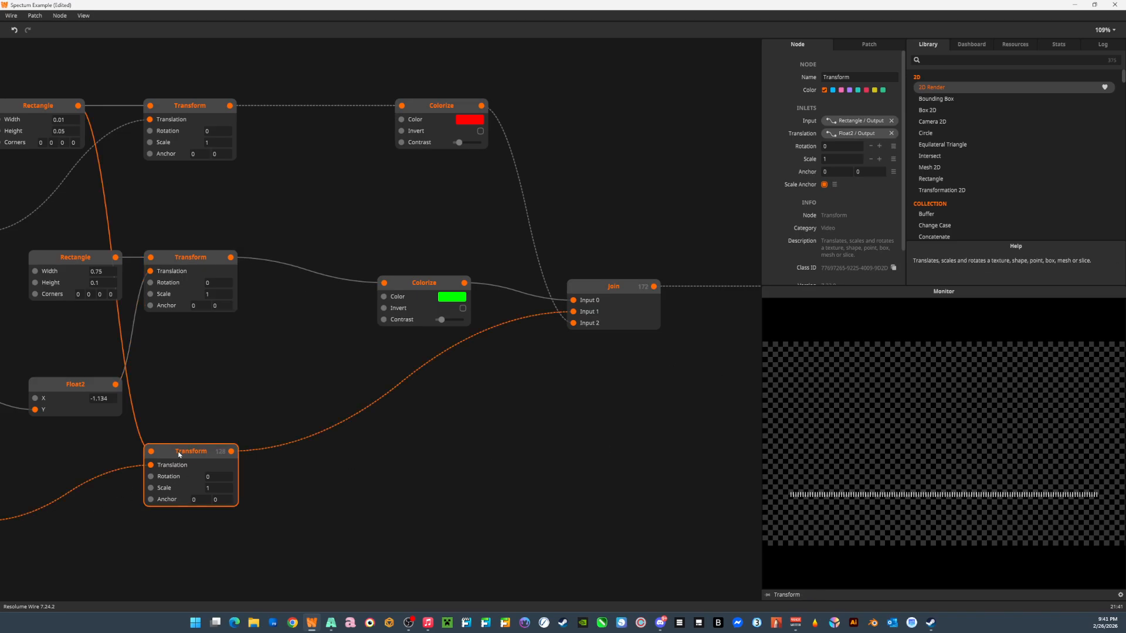
click(617, 292)
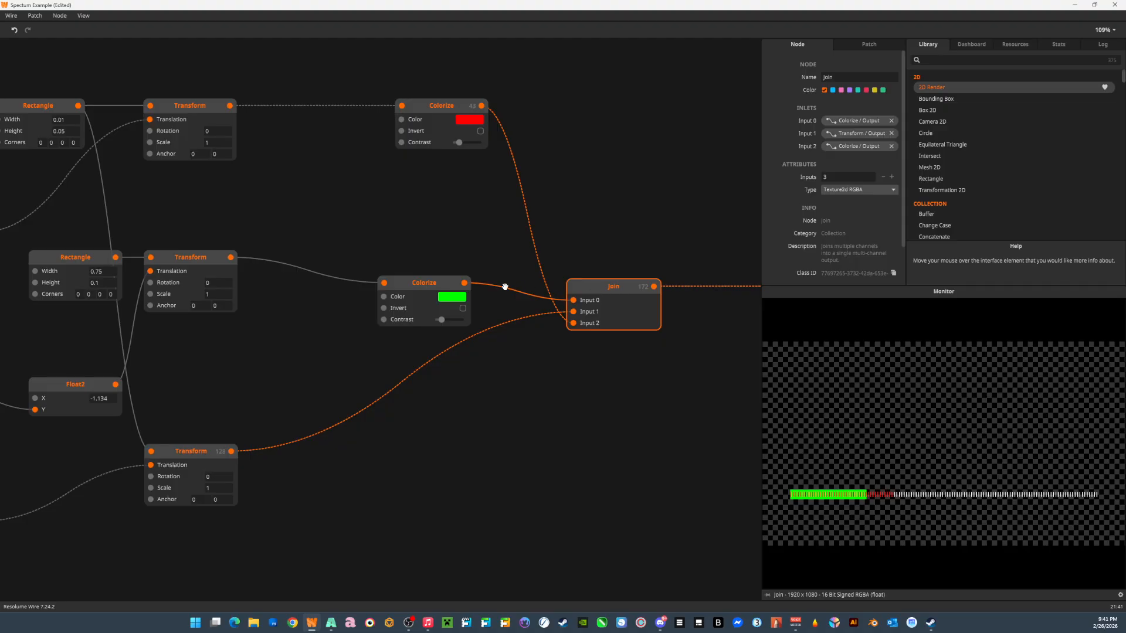
drag(546, 290, 329, 260)
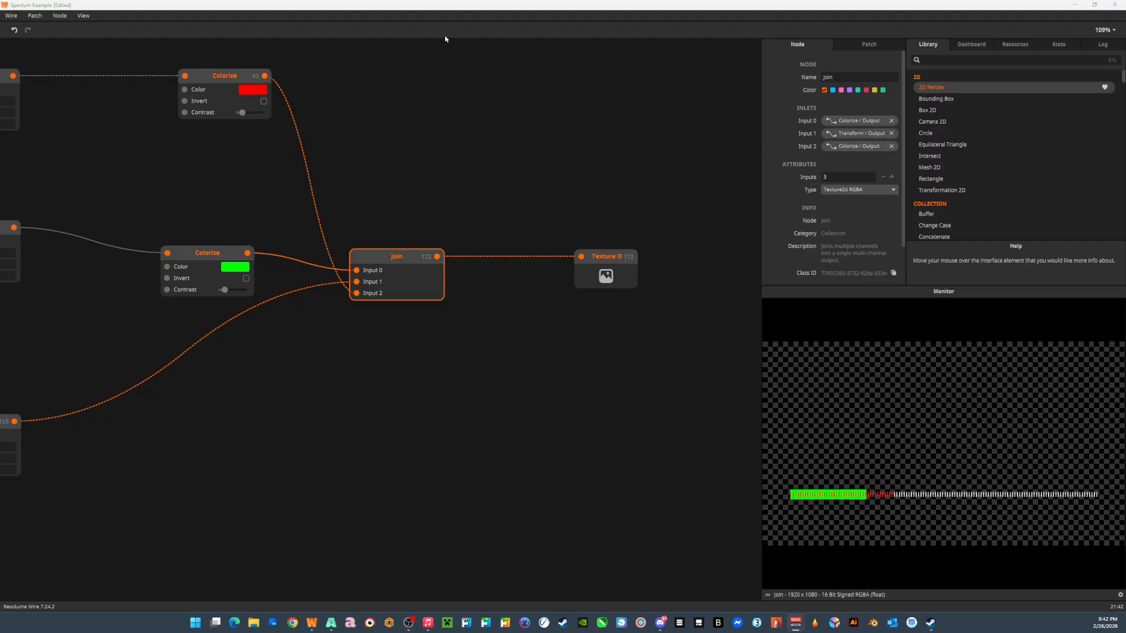
Switch to Resolume Arena and clear the Spectum Example clip playing on Layer 13.
key(alt+Tab)
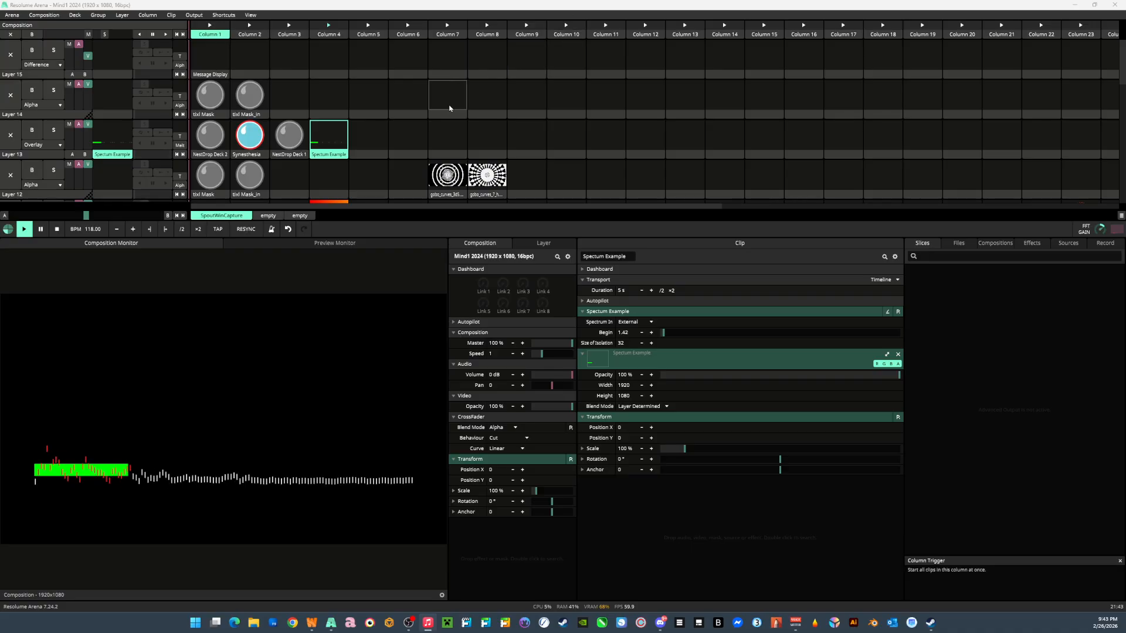
click(10, 136)
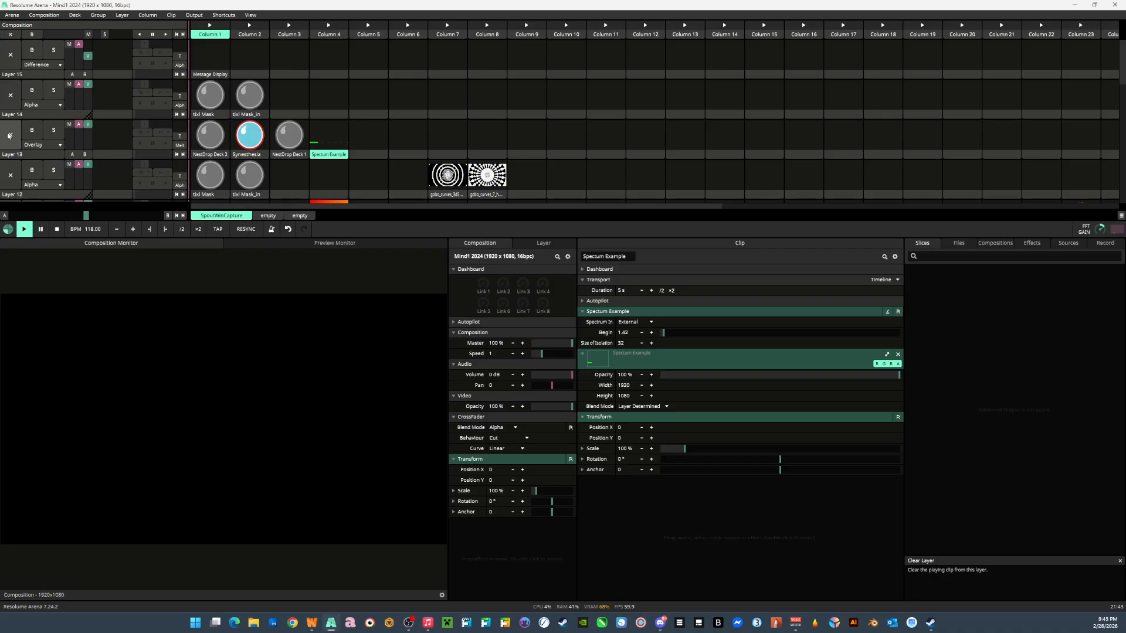
Try the Spectrum Ring clip on Layer 11, launch Echo Shape in Column 5 of Layer 9, and clear Layer 11.
scroll(282, 82, down, 4)
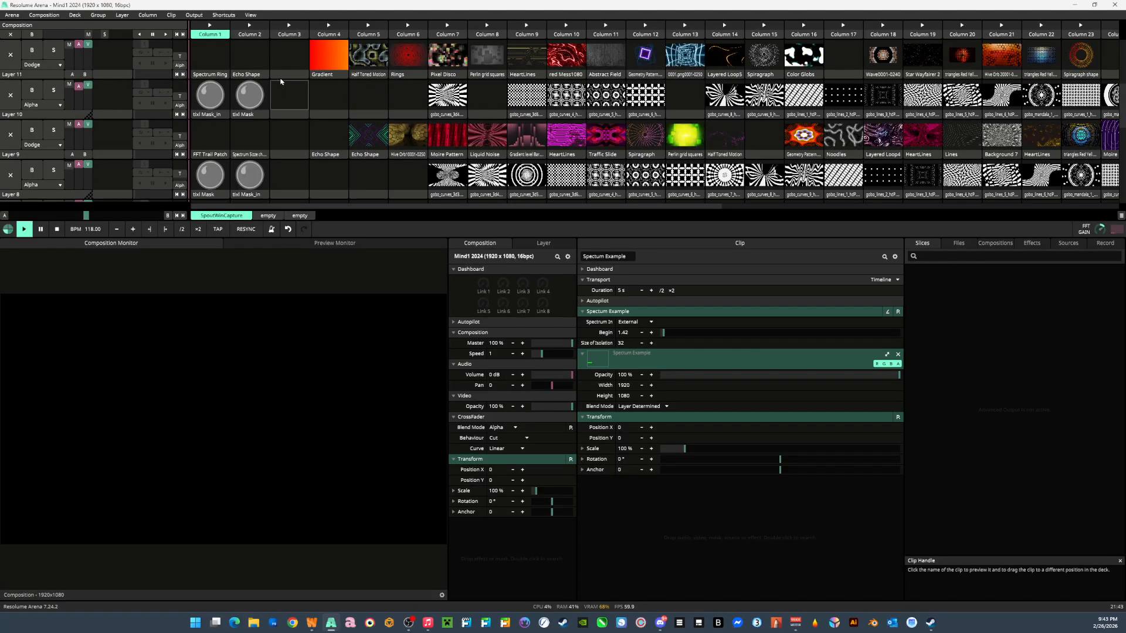
click(241, 62)
click(212, 62)
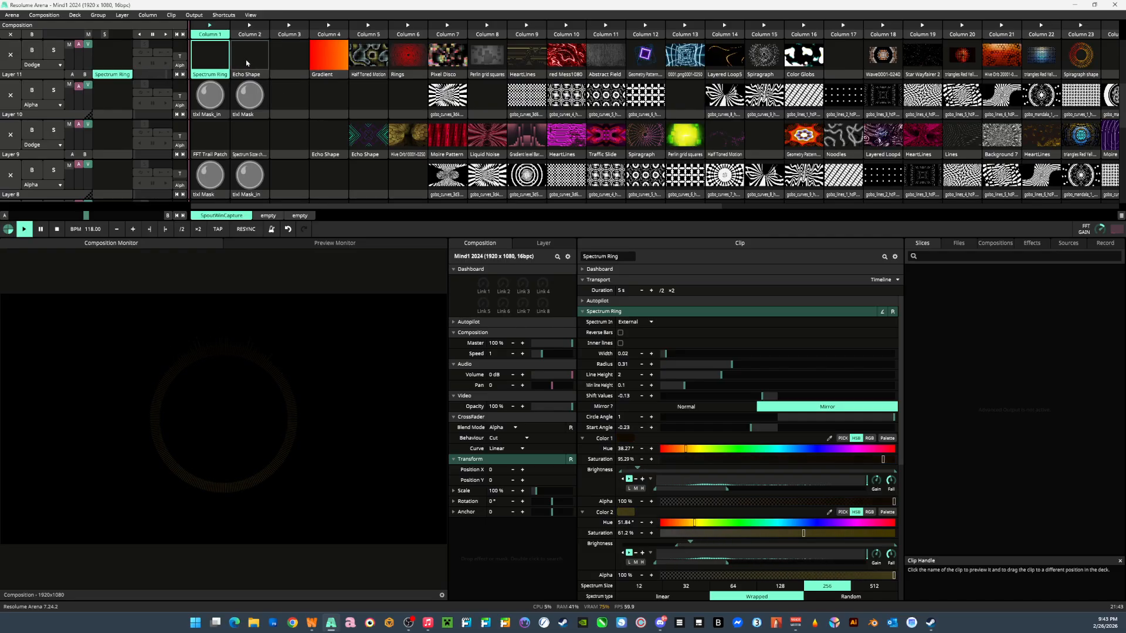
click(377, 144)
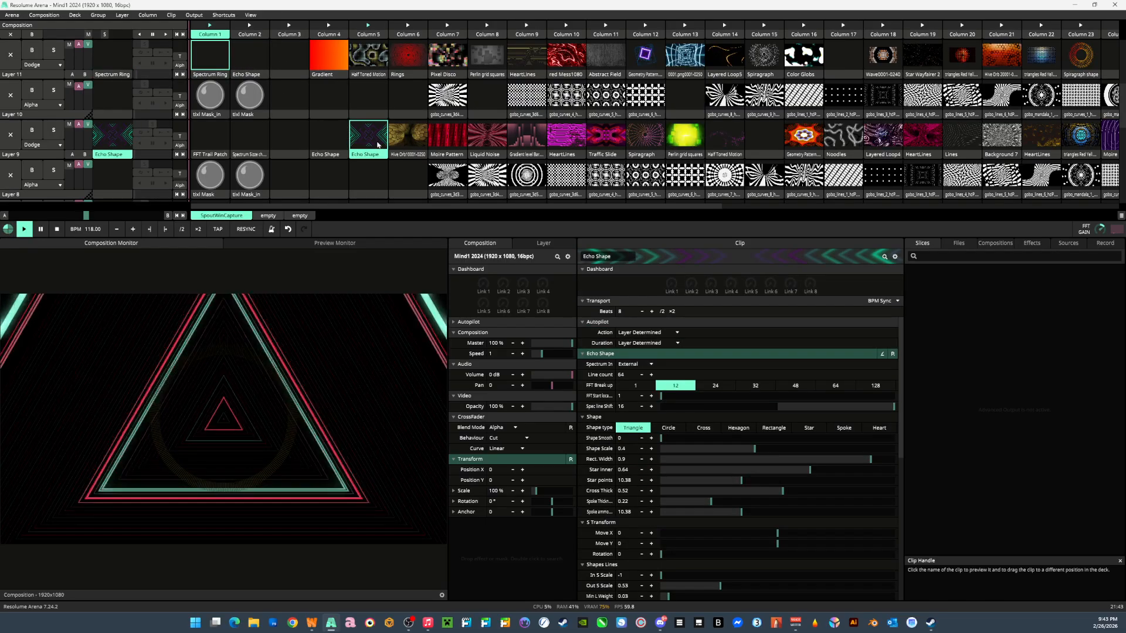
click(12, 57)
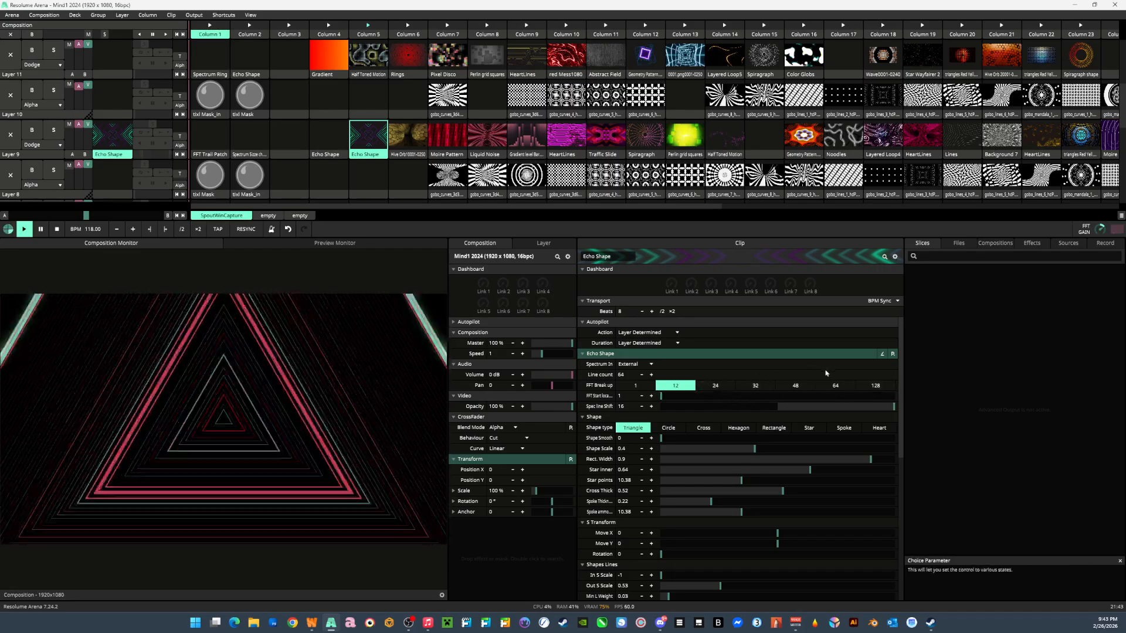
Set Echo Shape's Line count to 12, FFT Break up to 32, Spec line Shift to 10 and Shape type to Hexagon.
click(751, 386)
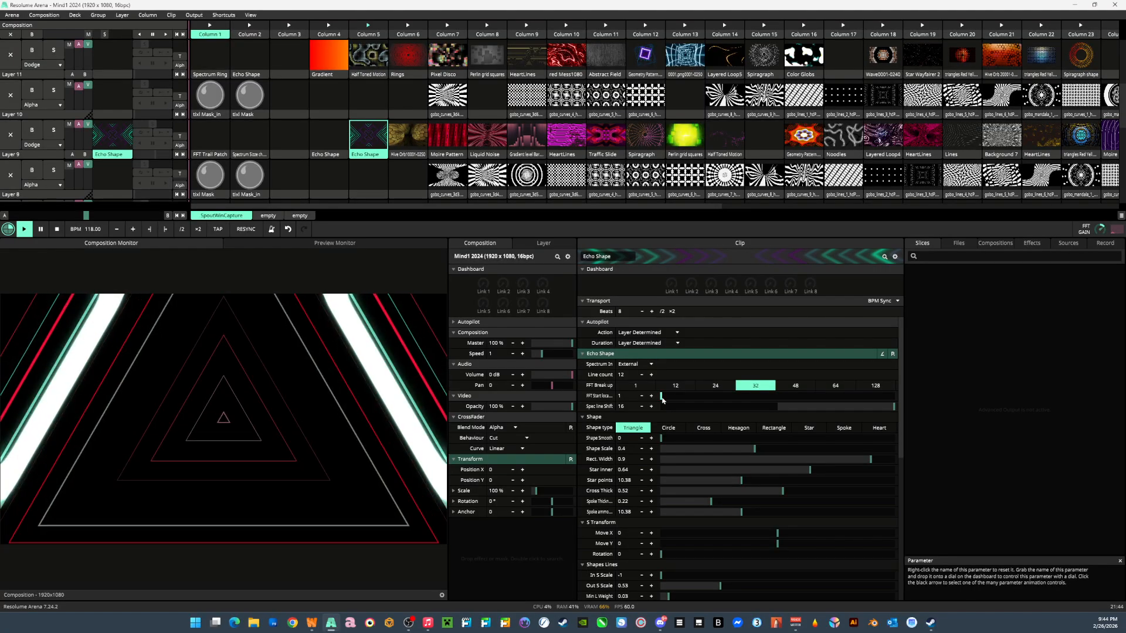
drag(662, 398, 630, 405)
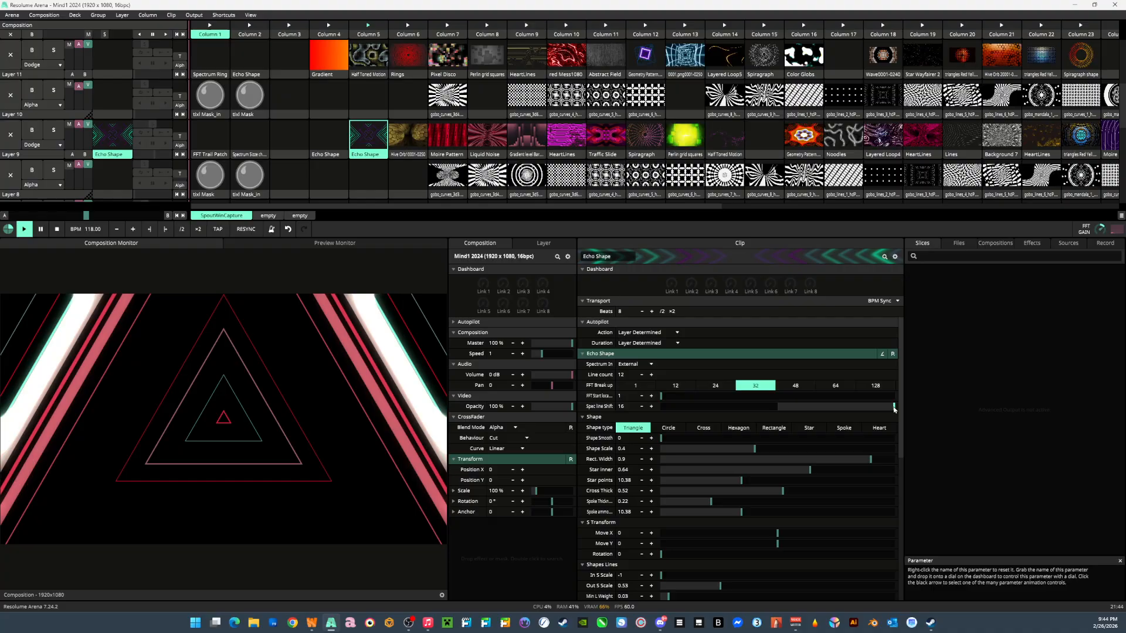
drag(895, 409, 845, 413)
drag(661, 438, 661, 438)
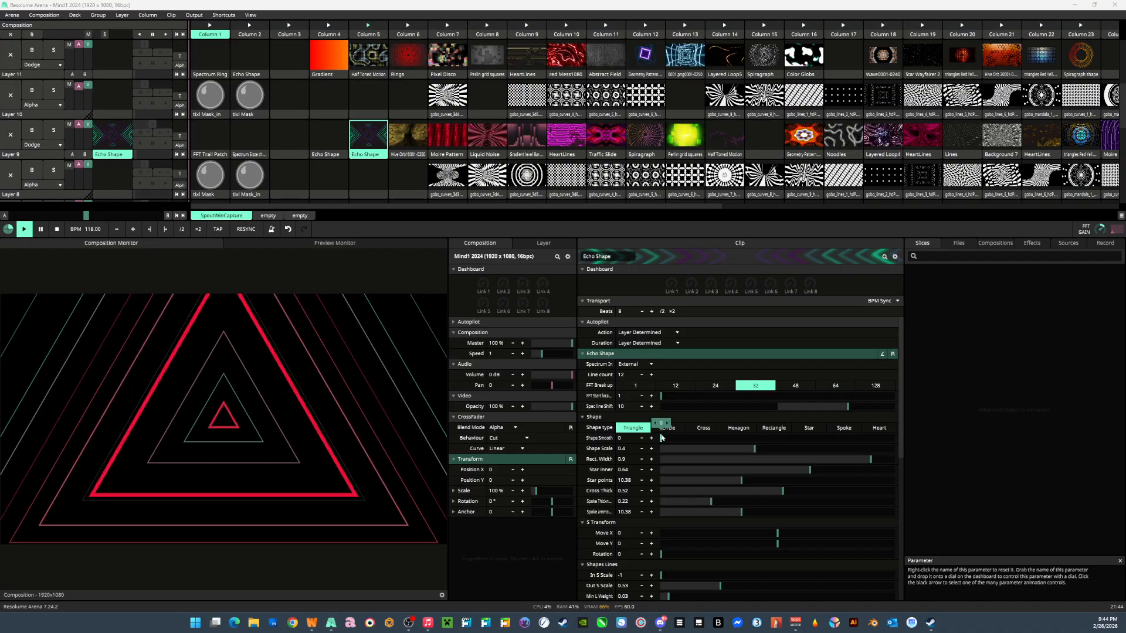
click(704, 429)
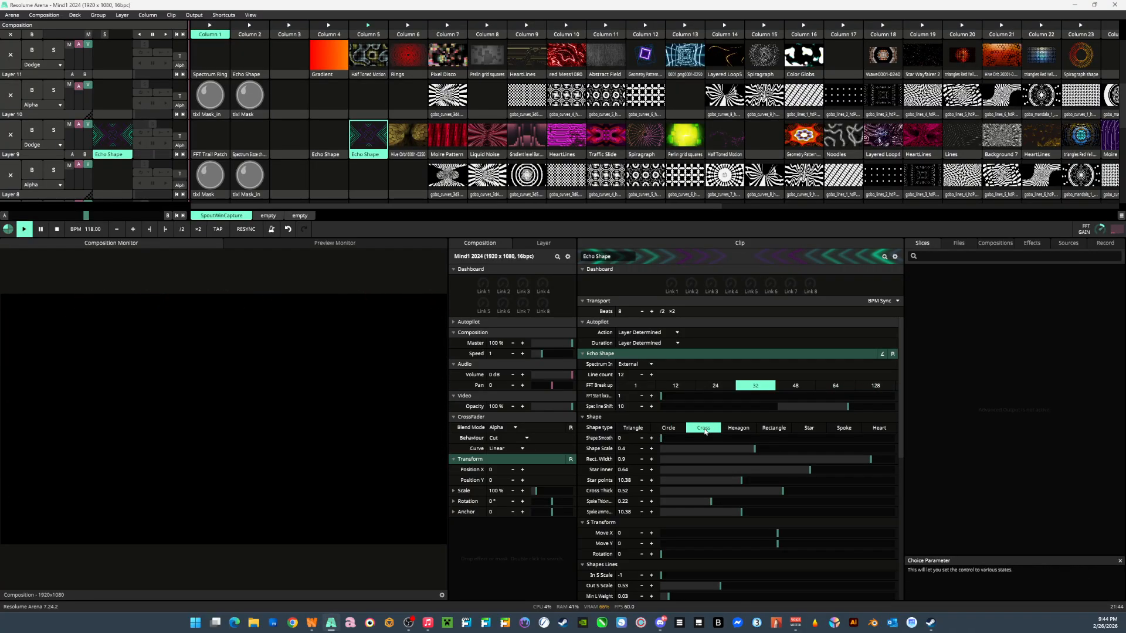
click(730, 430)
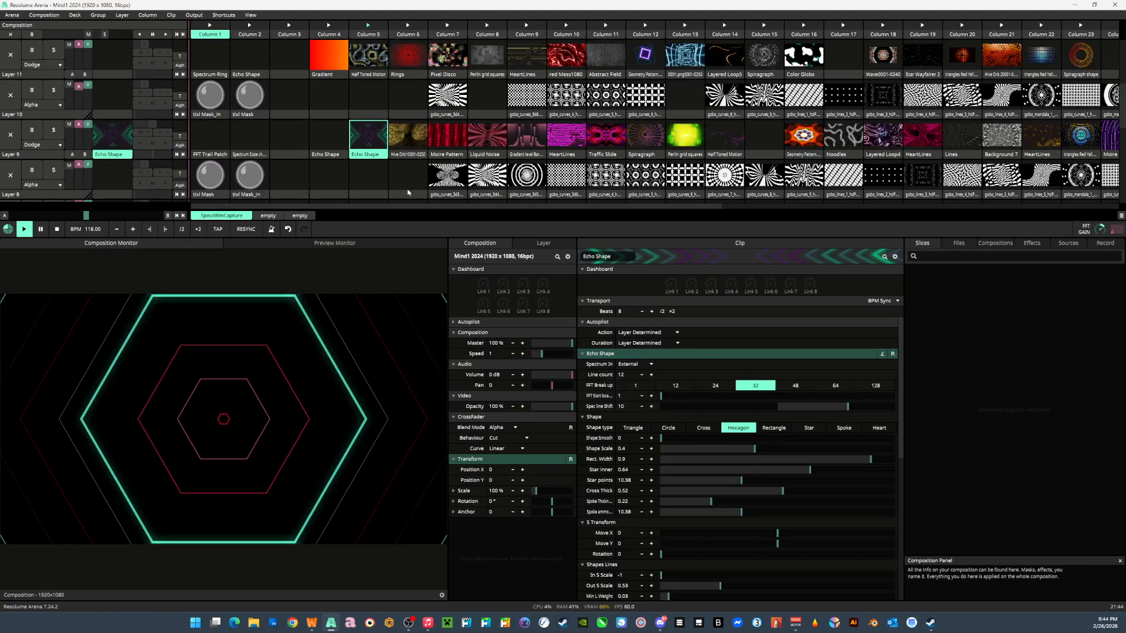
Launch the Echo Shape clip in Column 4 of Layer 5, clear Layer 9, and review the clip's shape and color parameters.
scroll(332, 147, down, 5)
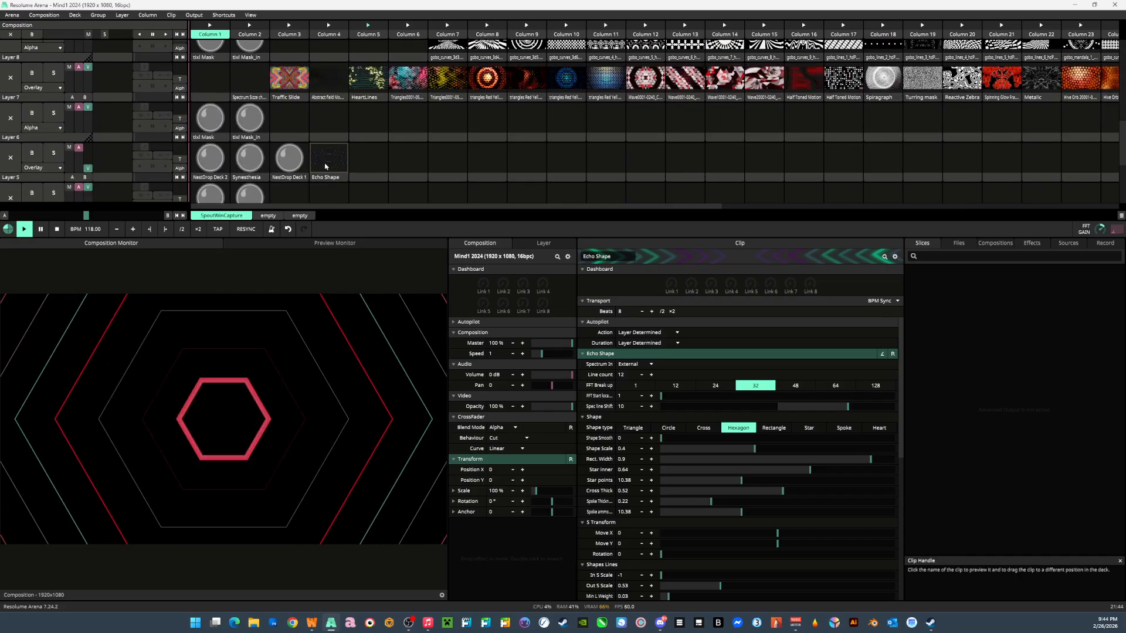
click(330, 169)
scroll(117, 123, up, 3)
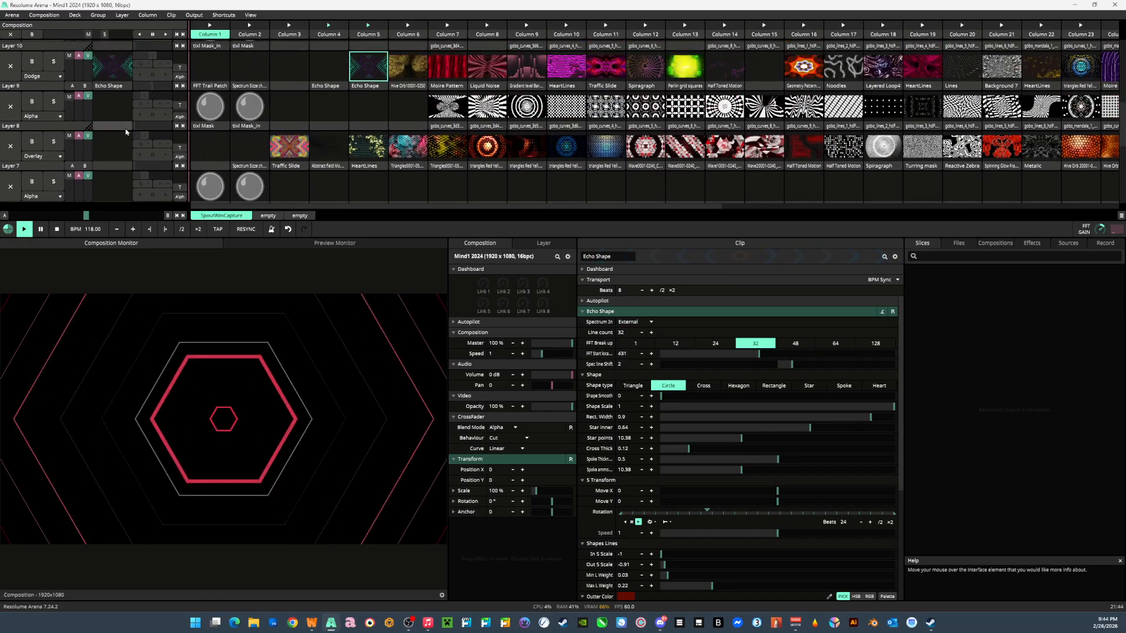
click(11, 66)
scroll(135, 136, down, 6)
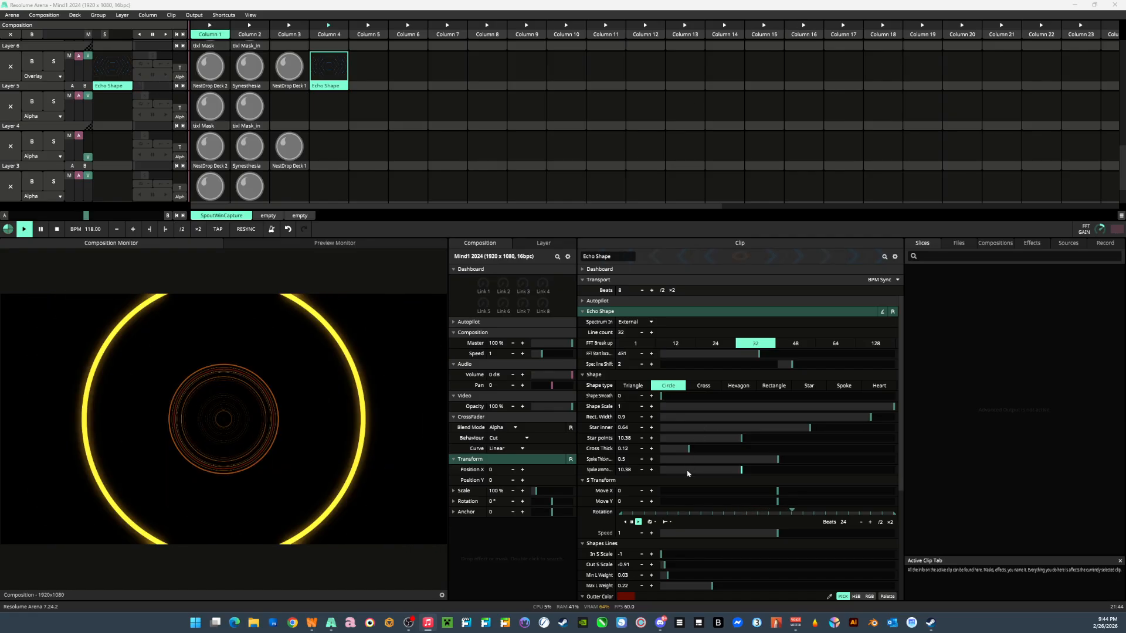
scroll(732, 479, down, 2)
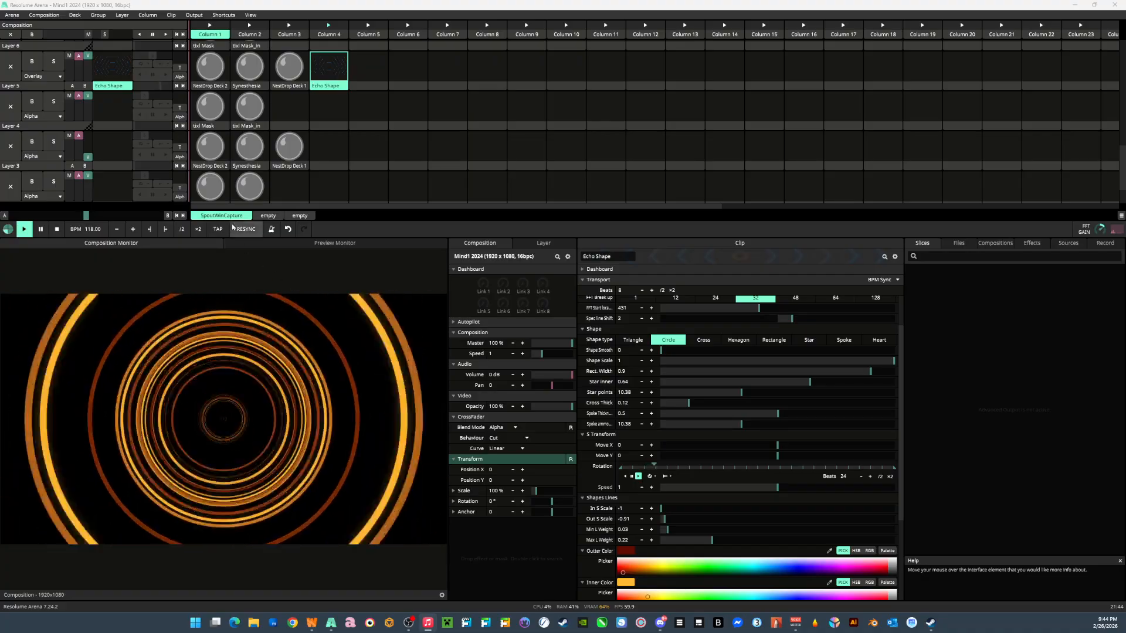
Launch the Spectrum Size change clip in Column 2 of Layer 9 and clear the Echo Shape playing on Layer 5.
scroll(360, 194, up, 4)
scroll(360, 193, up, 1)
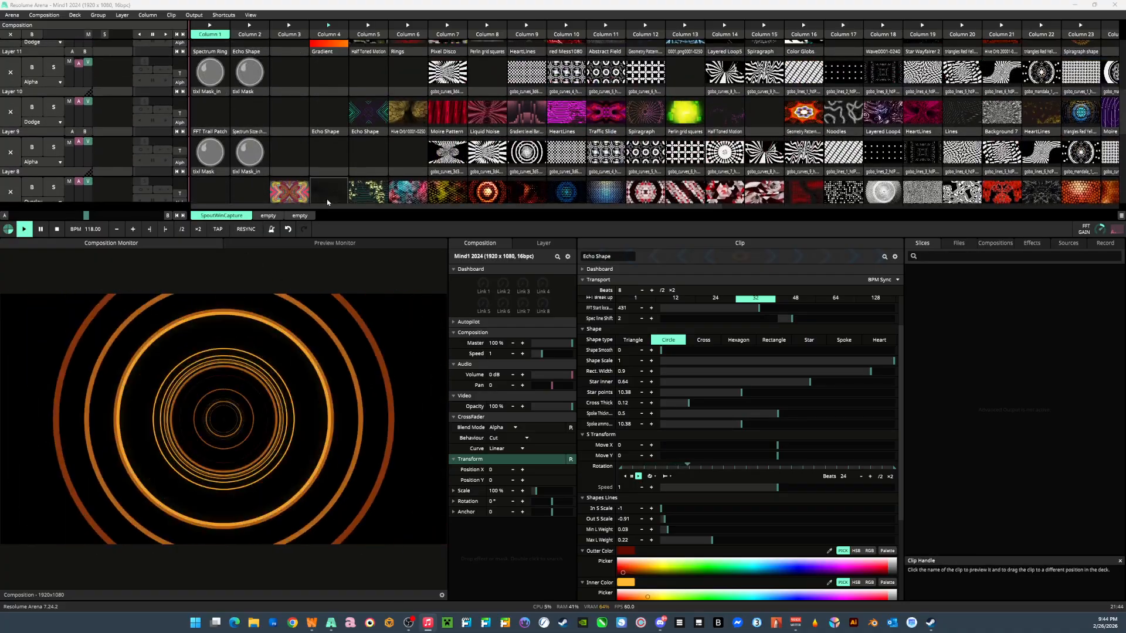
click(249, 112)
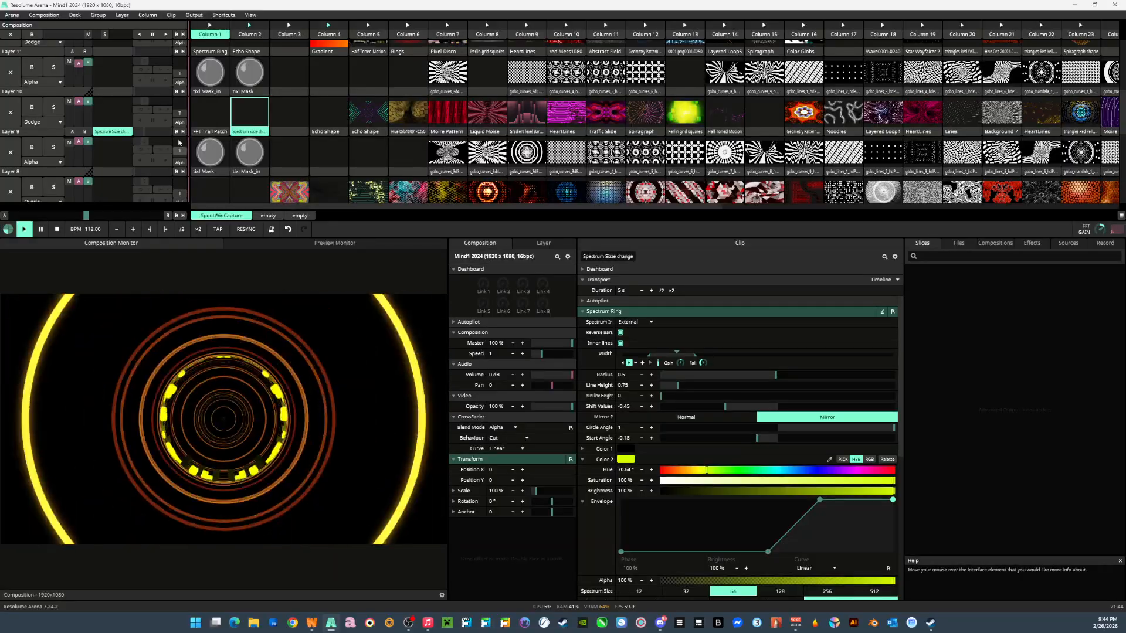
scroll(35, 146, down, 4)
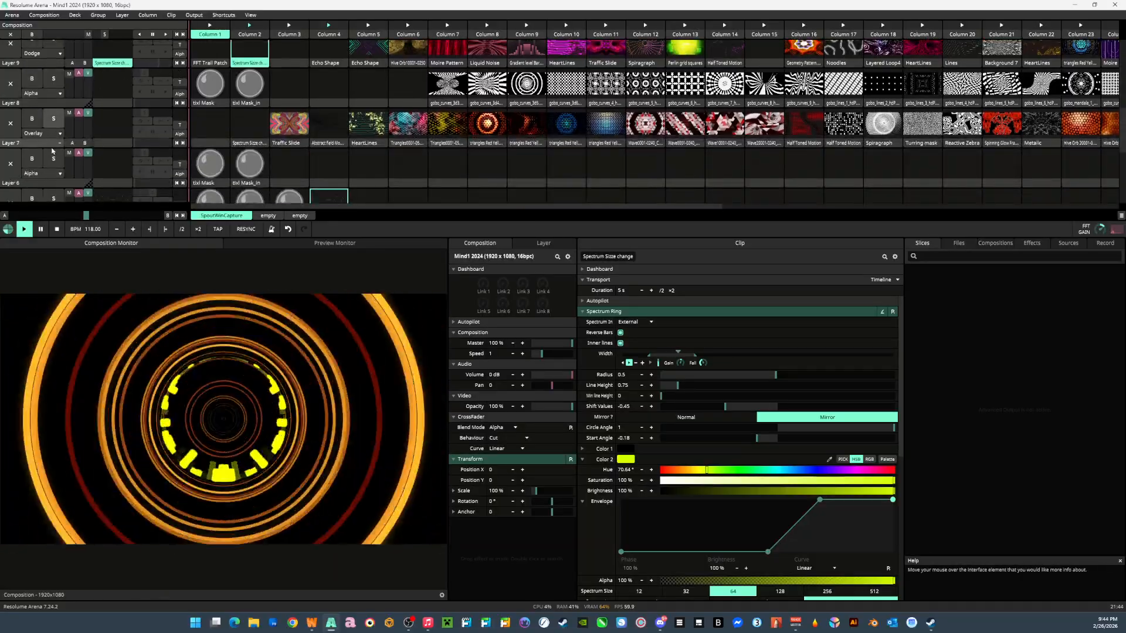
click(10, 135)
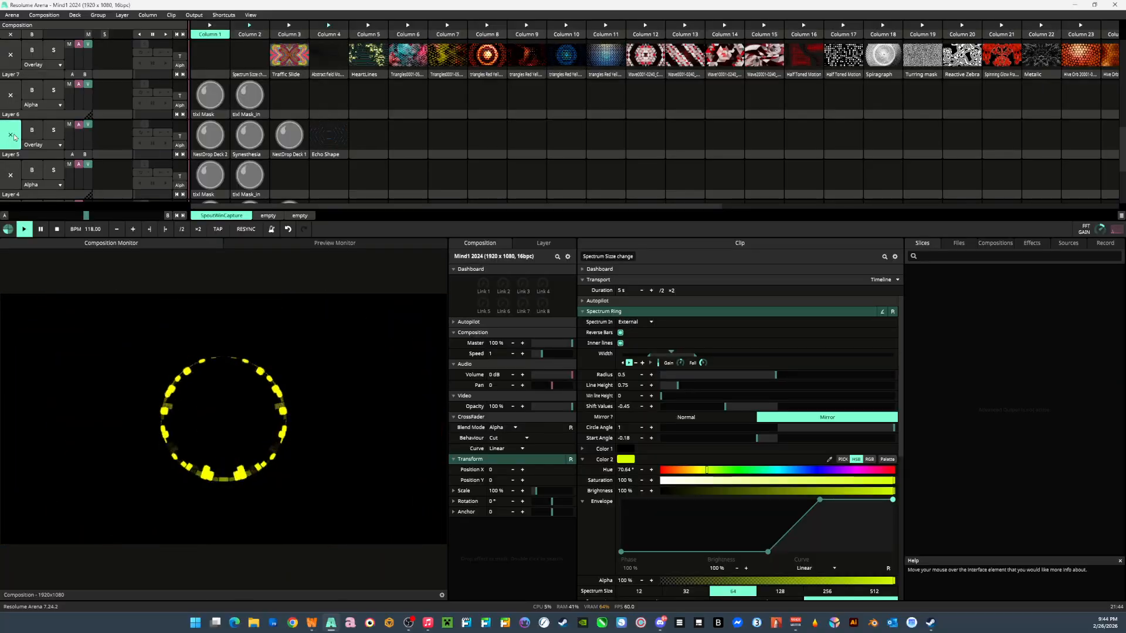
Launch the Spectrum Ring clip in Column 1 of Layer 11 alongside the clip playing on Layer 9.
scroll(258, 191, up, 3)
scroll(258, 191, up, 2)
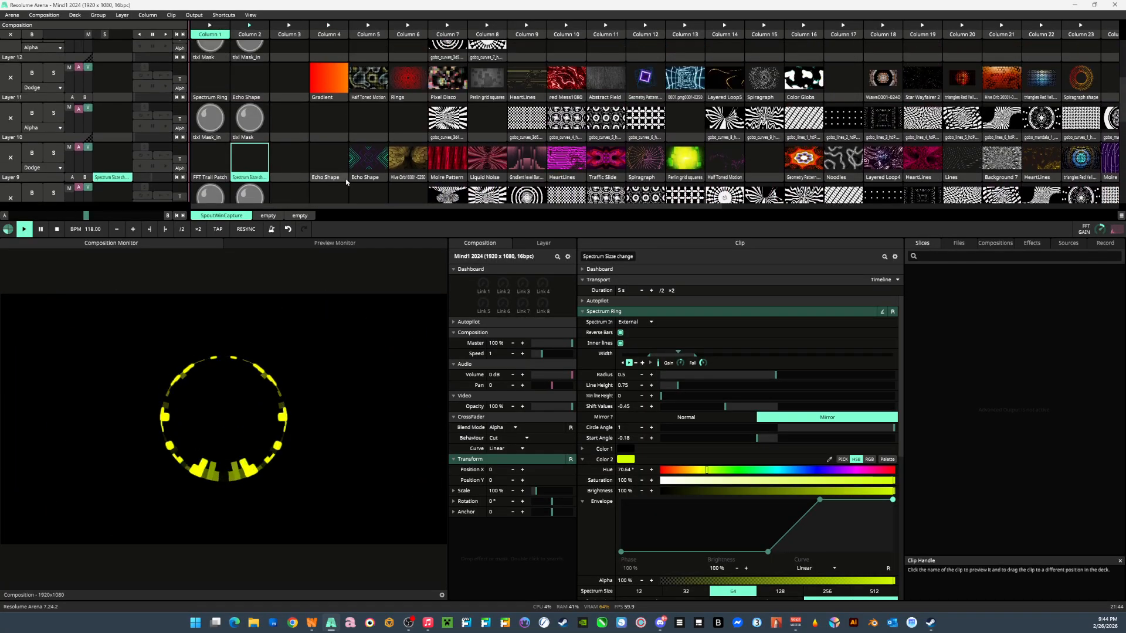
scroll(288, 120, up, 1)
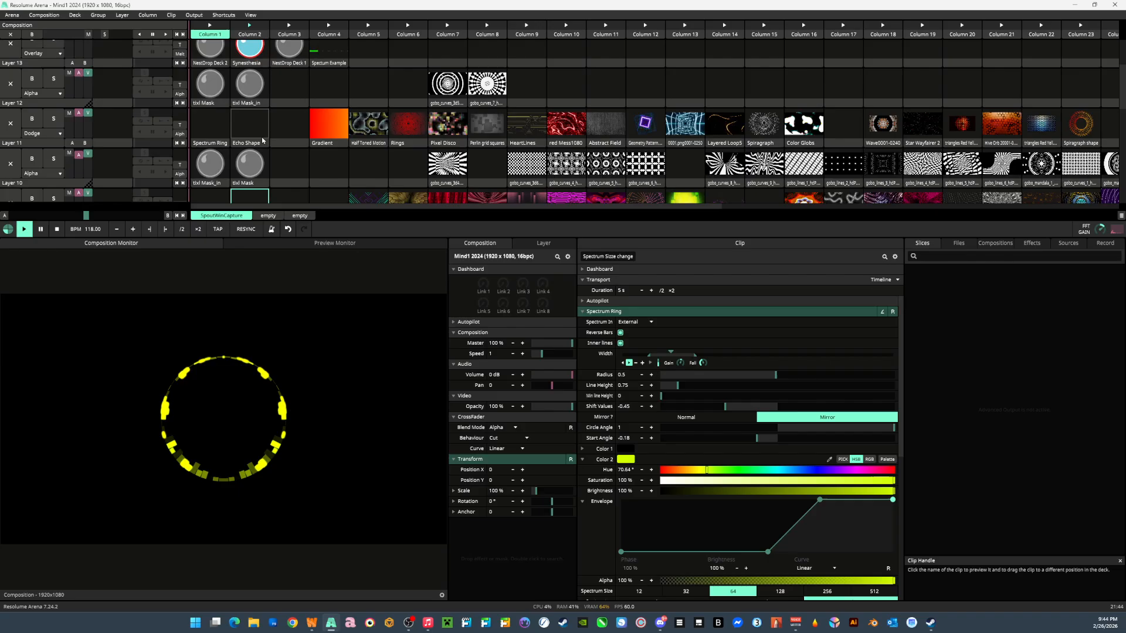
click(217, 133)
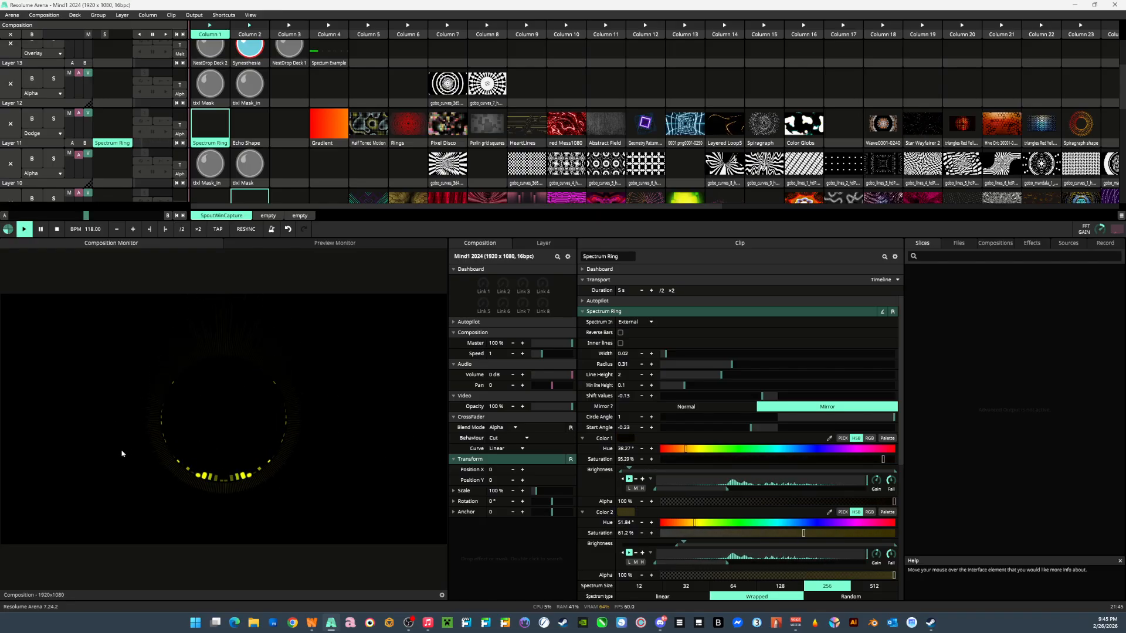
scroll(313, 151, down, 2)
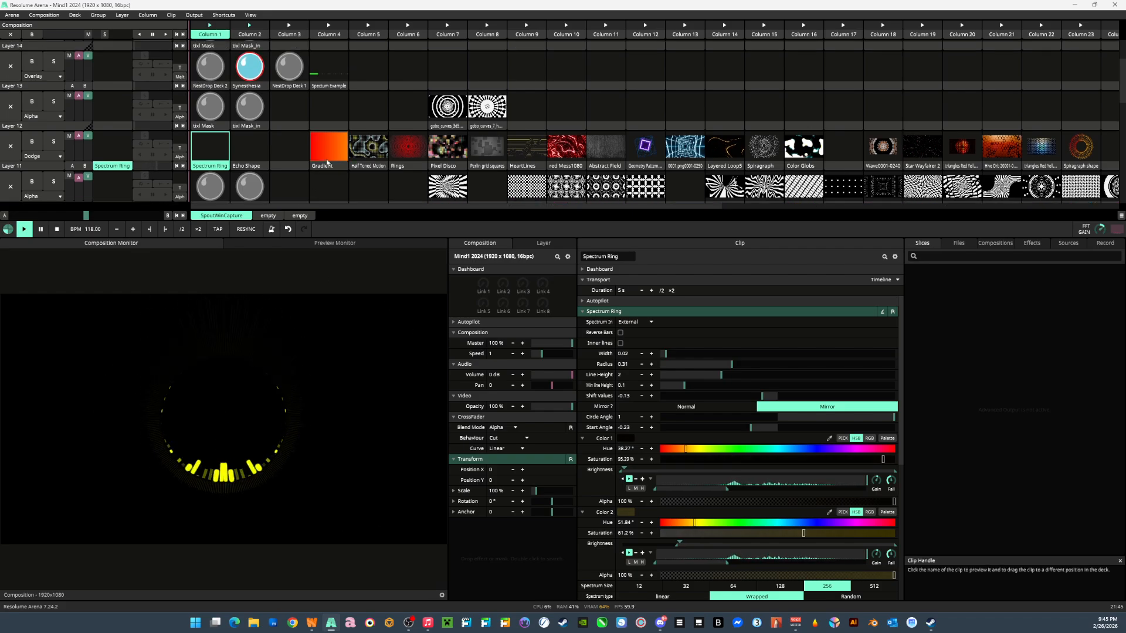
Launch the Spectrum Size change clip in Column 2 of Layer 7 and clear the clips playing on Layers 11 and 9.
scroll(312, 152, down, 1)
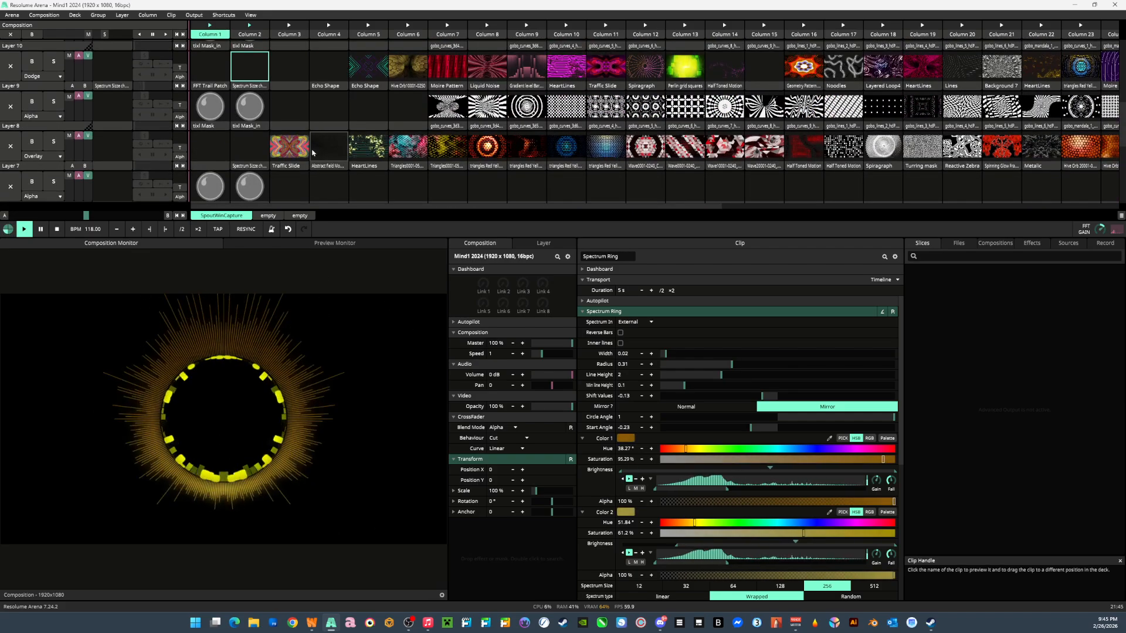
click(235, 151)
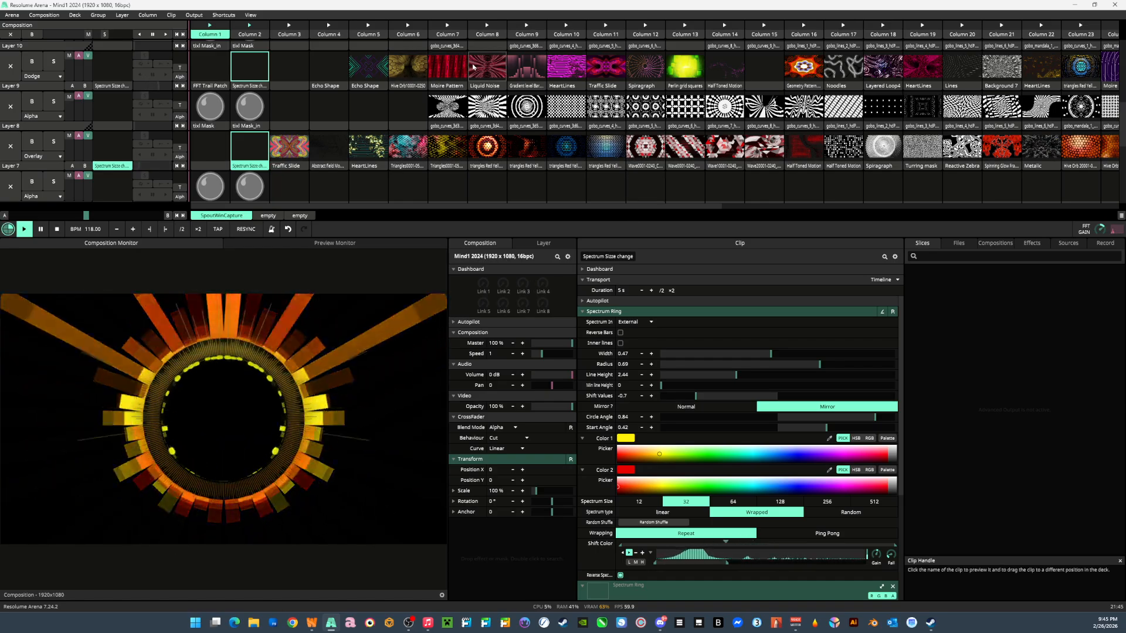
scroll(174, 144, up, 2)
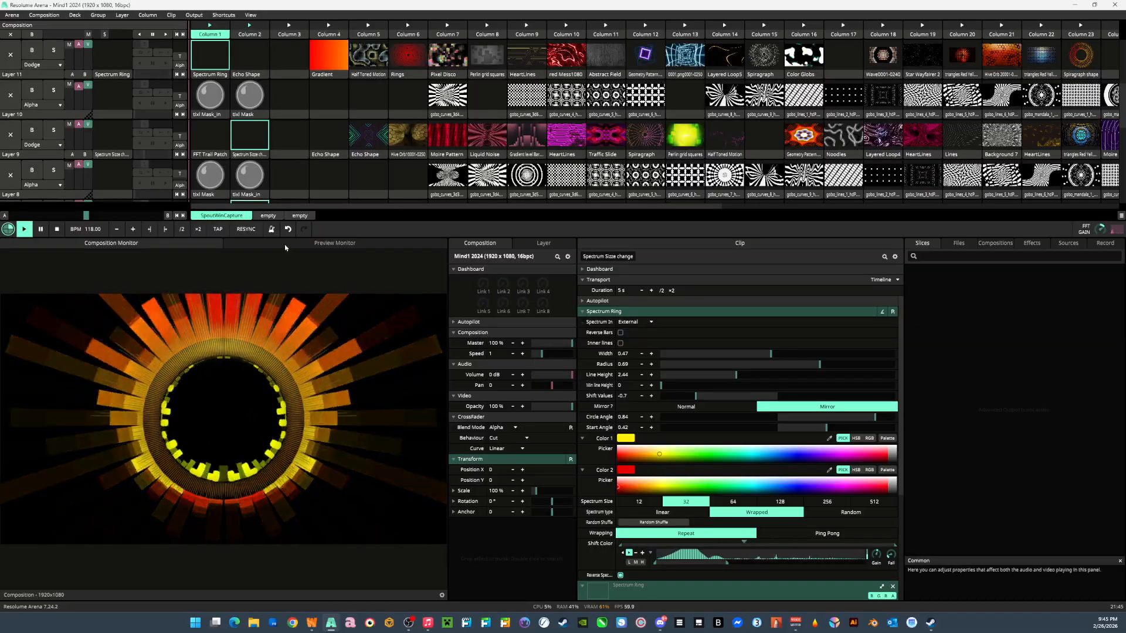
click(11, 55)
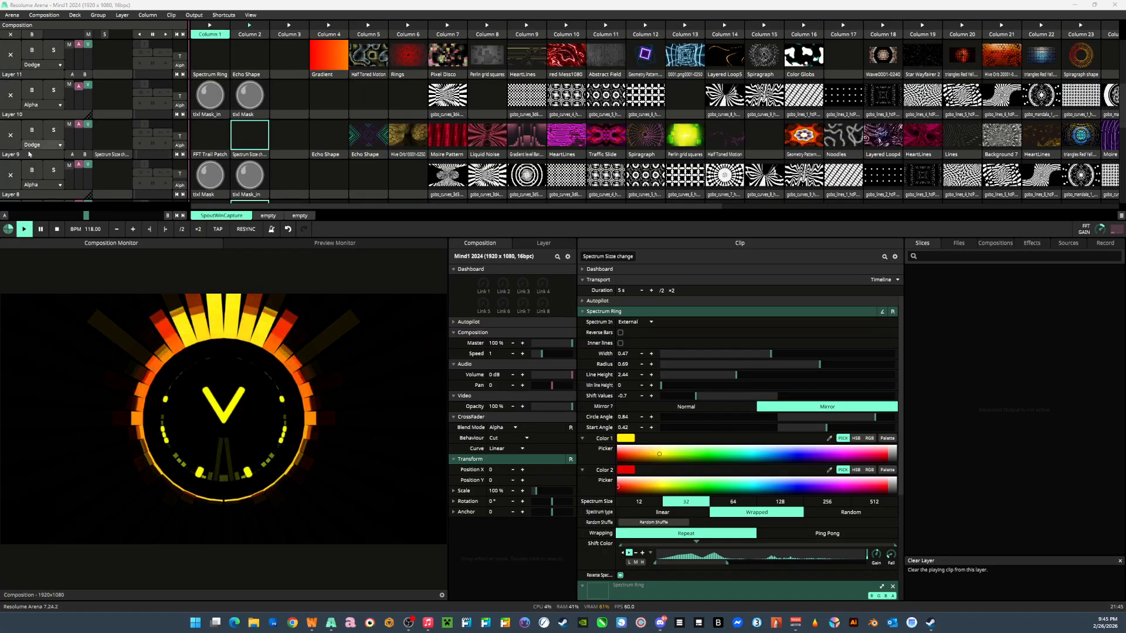
scroll(24, 135, down, 1)
click(11, 89)
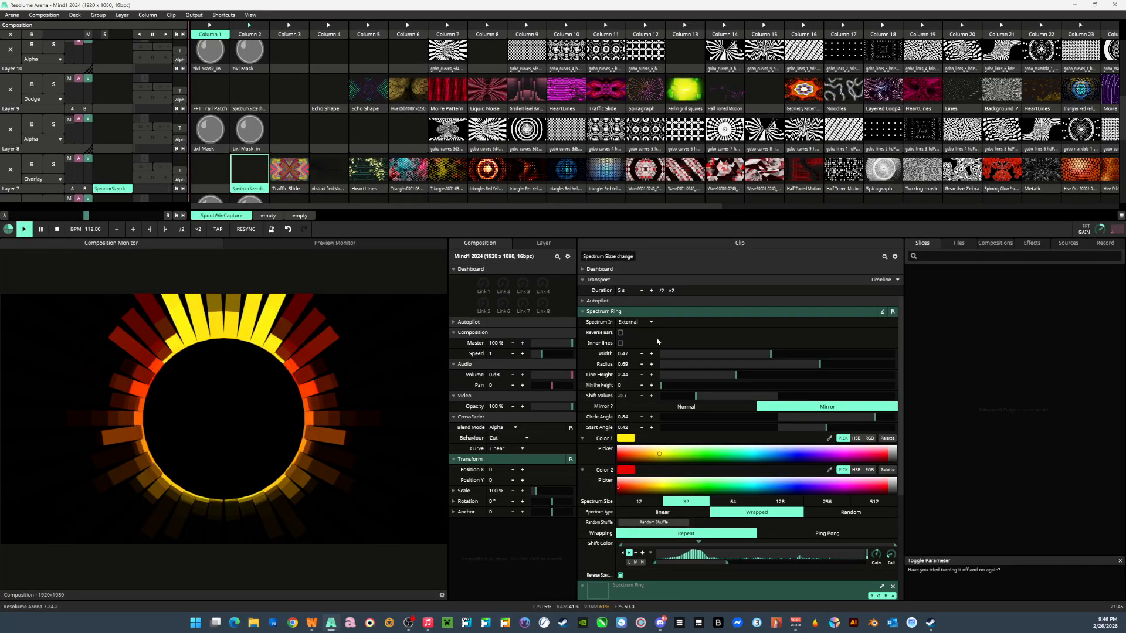
Try Local and Composition as the Spectrum Ring's Spectrum In source, and return it to External.
click(632, 322)
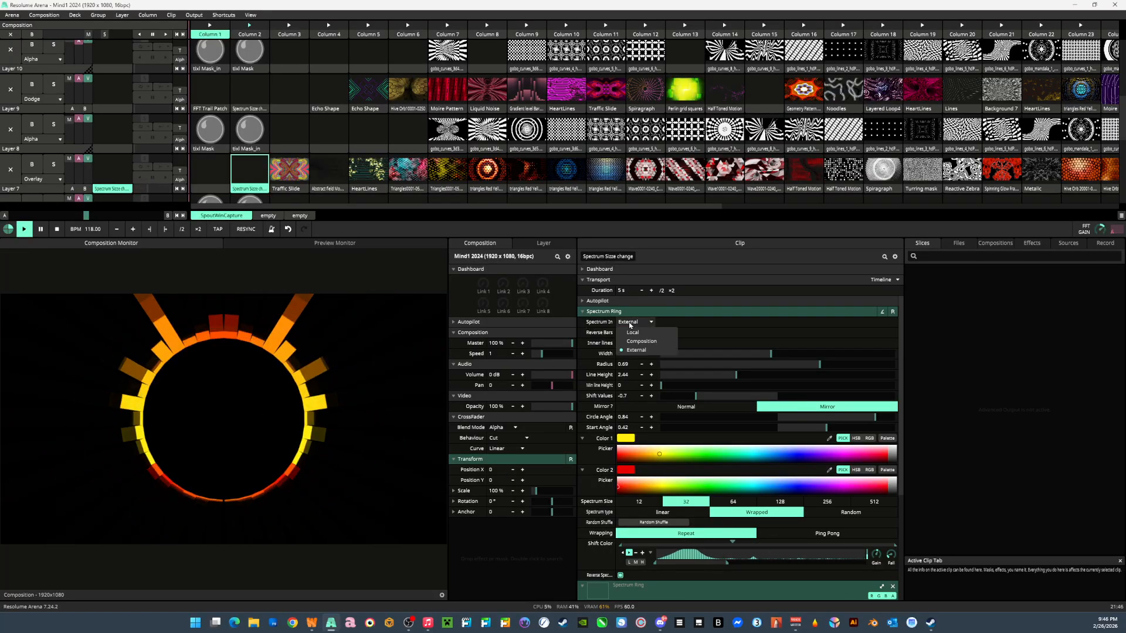
click(640, 334)
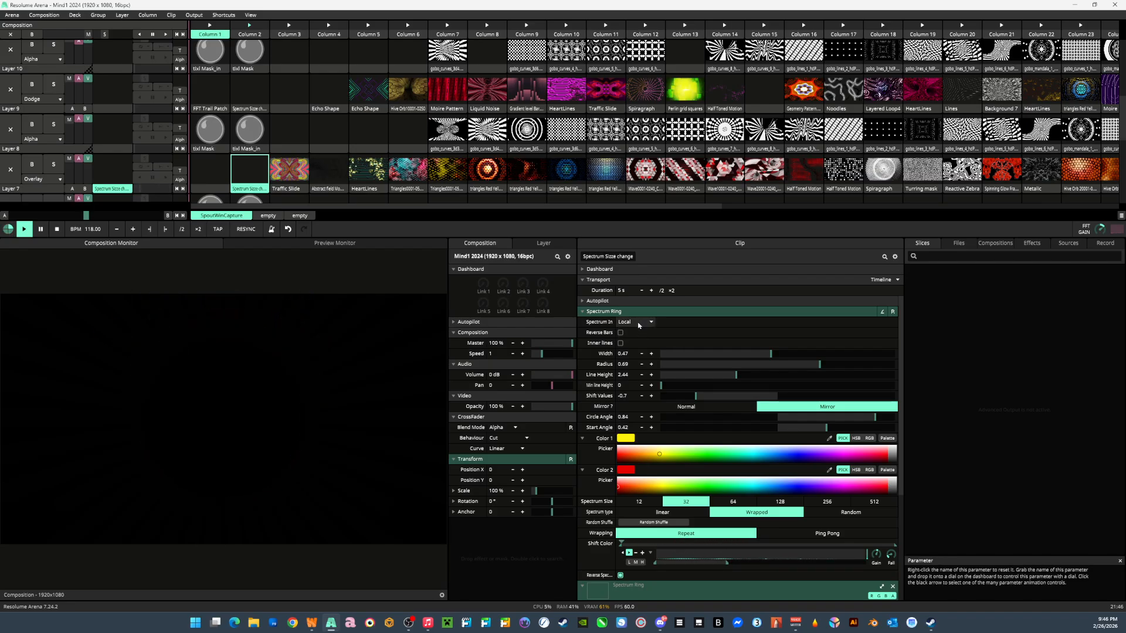
click(639, 324)
click(636, 333)
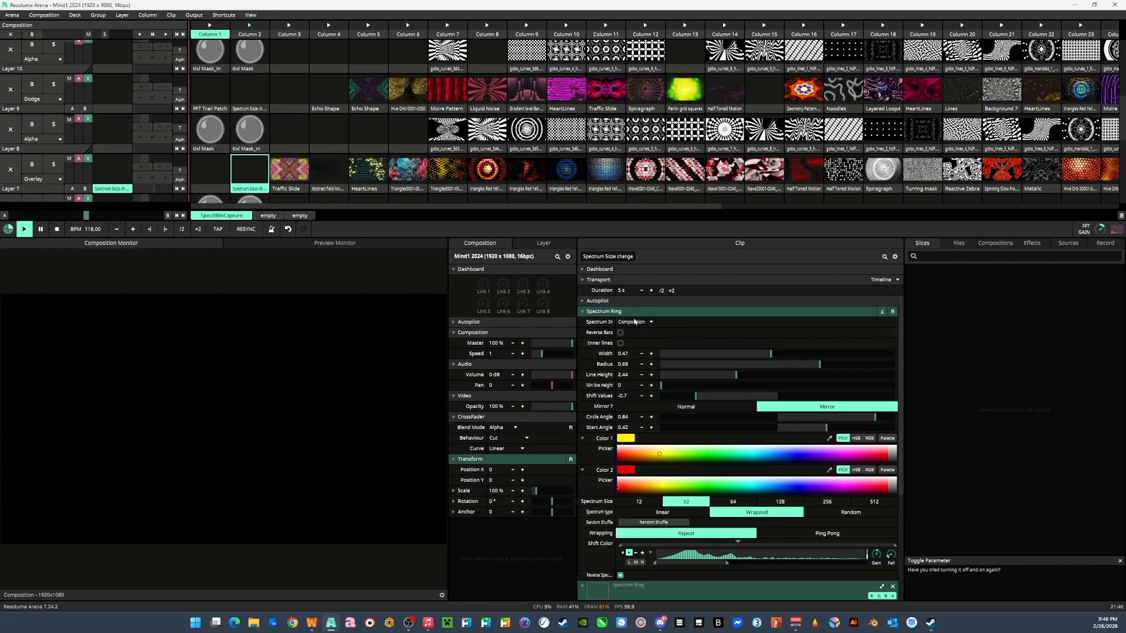
click(640, 323)
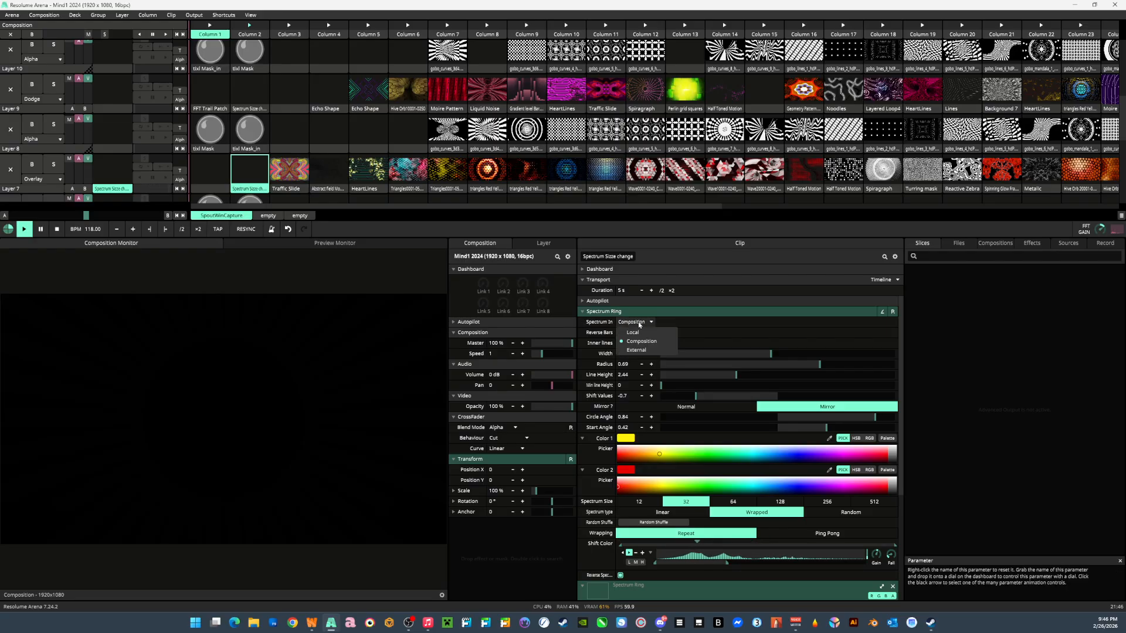
click(639, 352)
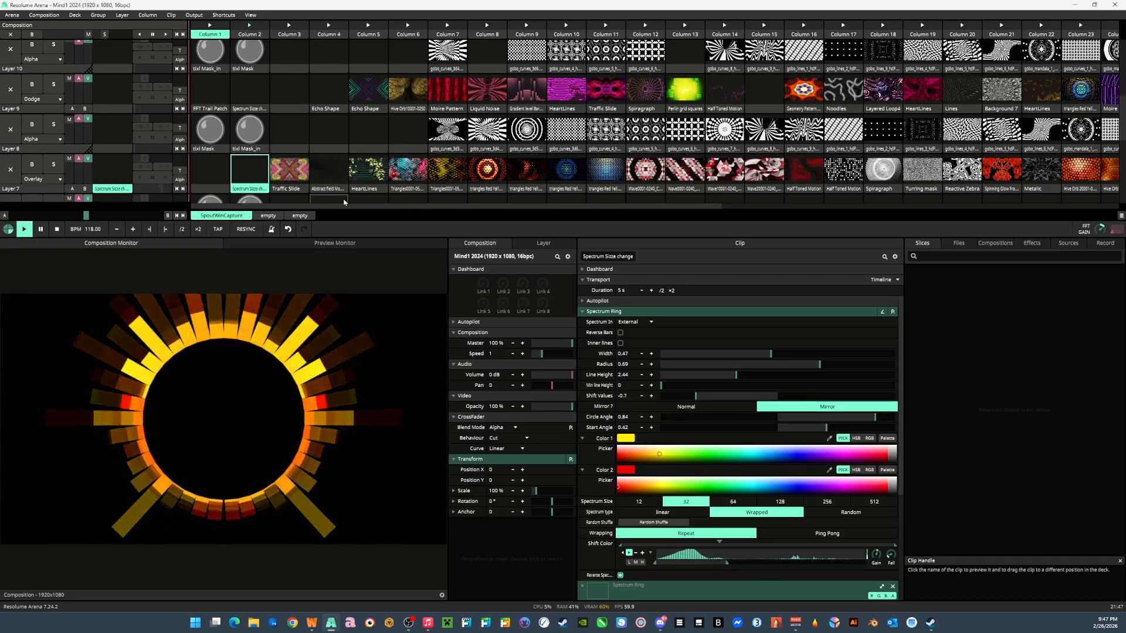
Clear Layer 7 and launch the Gradient level Bars fft clip in Column 9 of Layer 9.
click(8, 179)
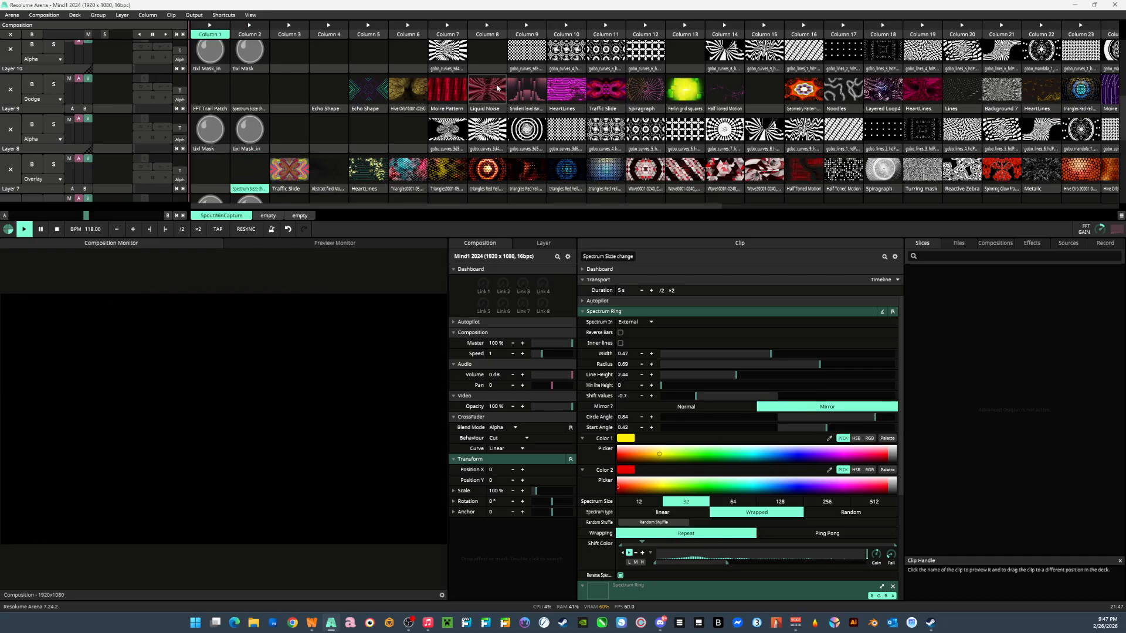
click(517, 89)
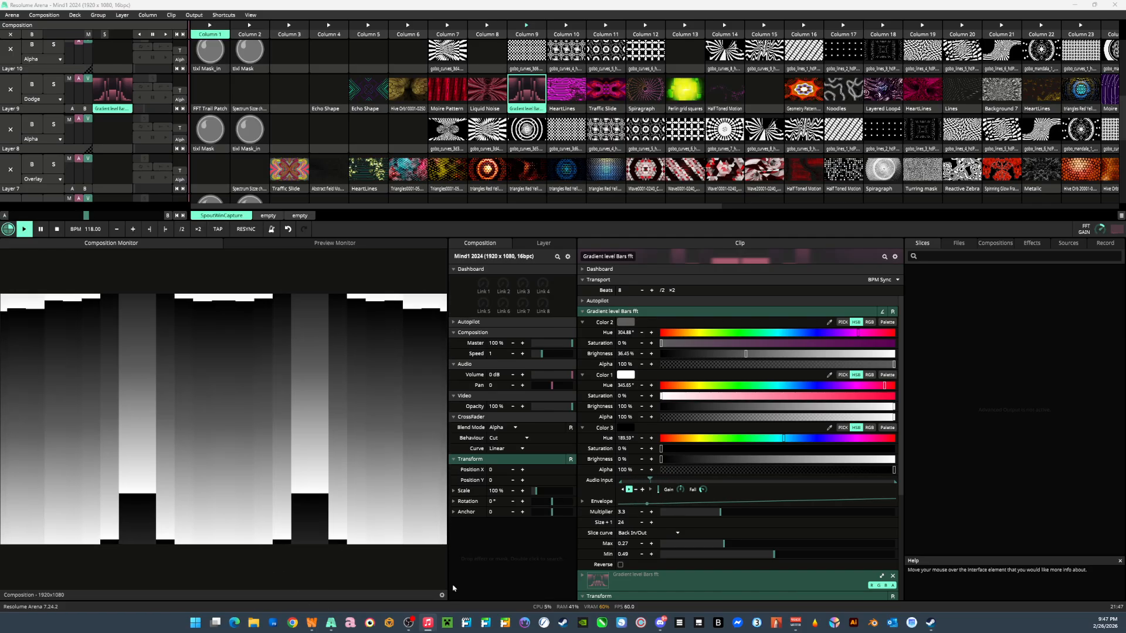
Bypass the TAS Slider Tile effect on the Gradient level Bars fft clip and return to its audio input parameters.
scroll(663, 543, down, 3)
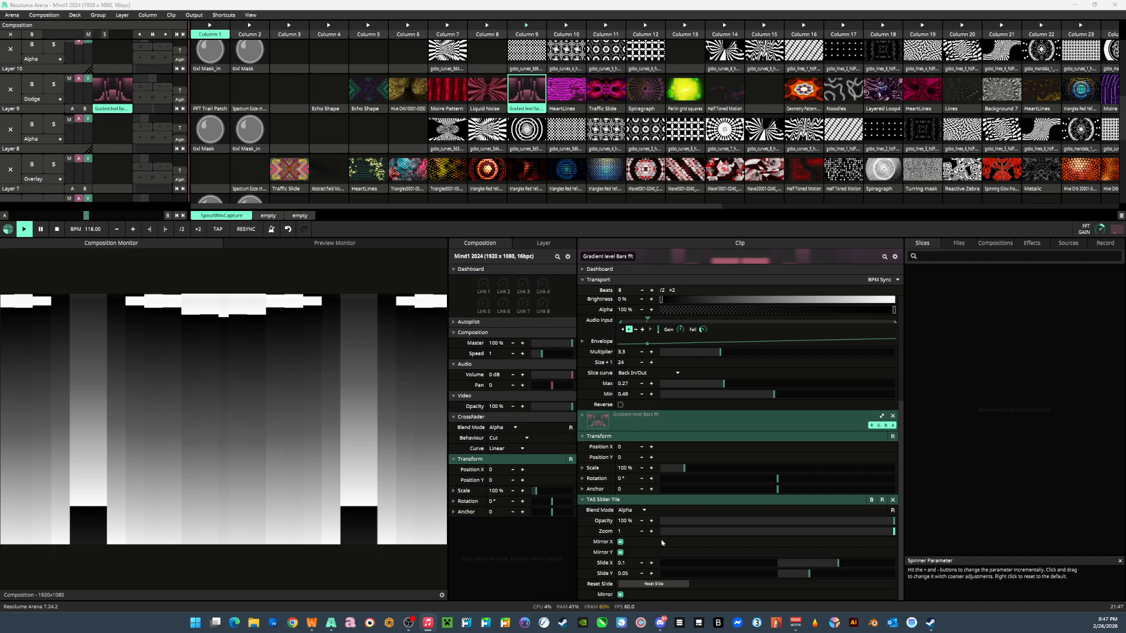
click(872, 502)
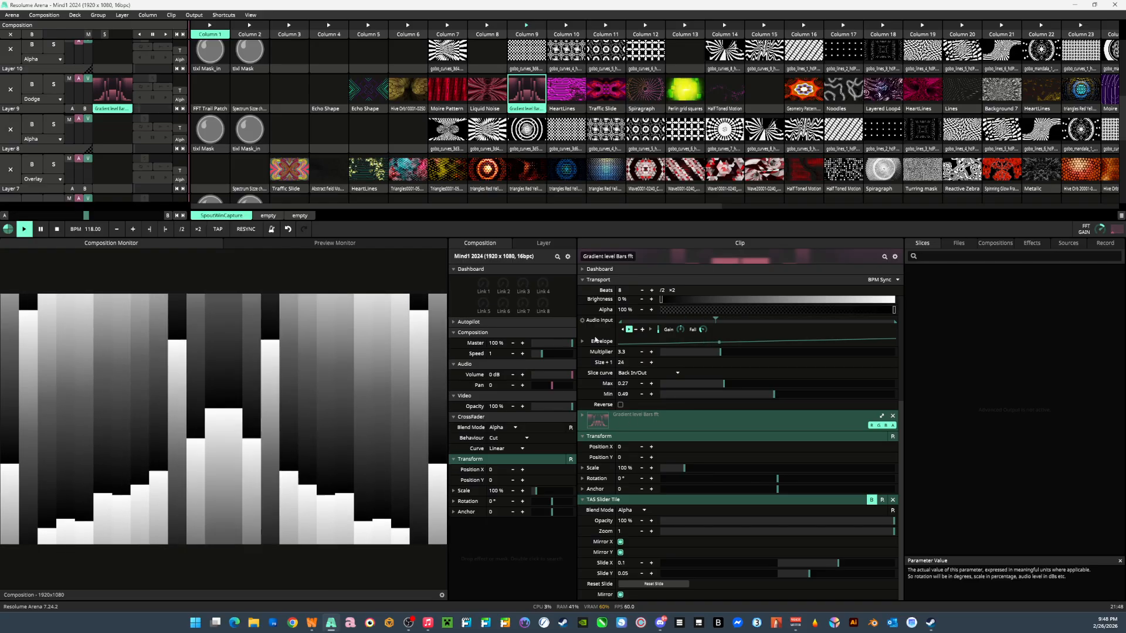
scroll(624, 379, up, 2)
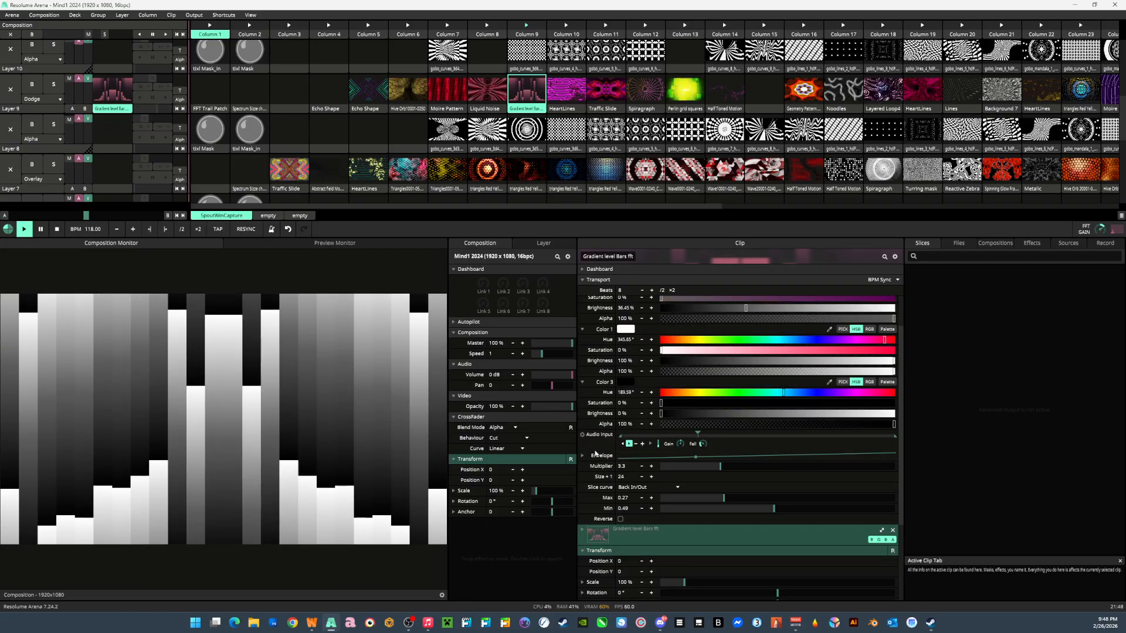